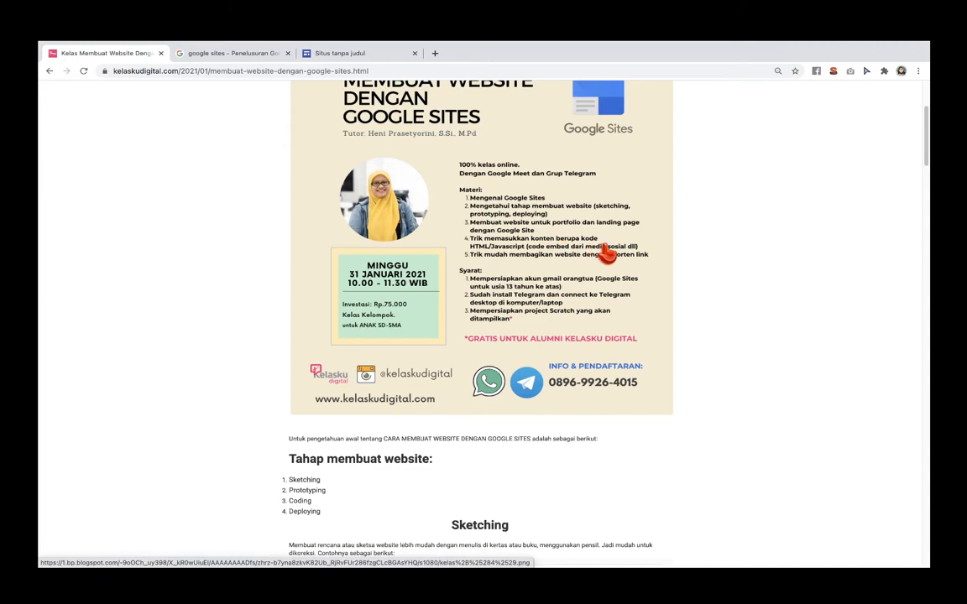
# Read the class poster's material and requirements lists and the list of website-building stages below the poster
pyautogui.scroll(5, 606, 252)
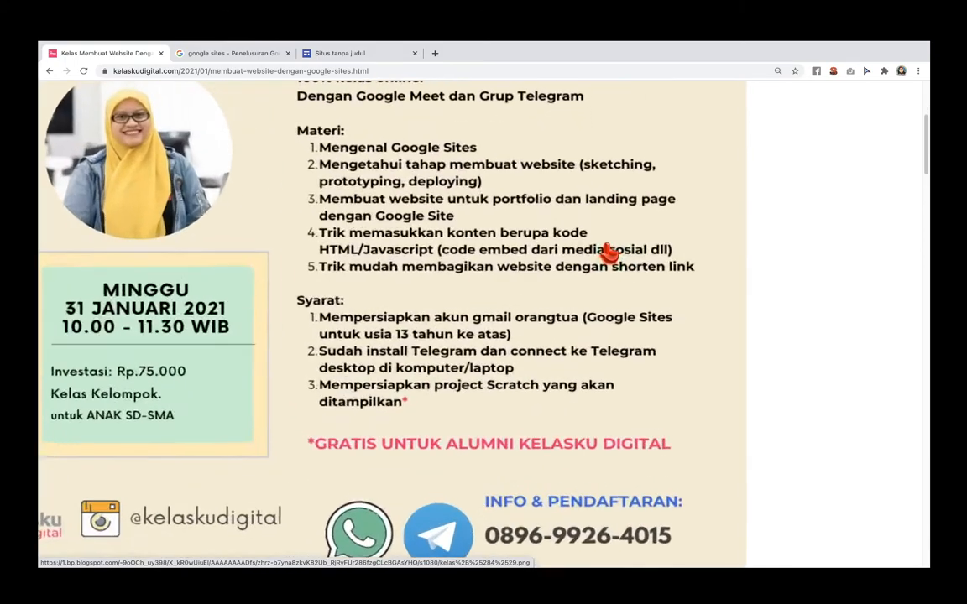
pyautogui.scroll(3, 606, 253)
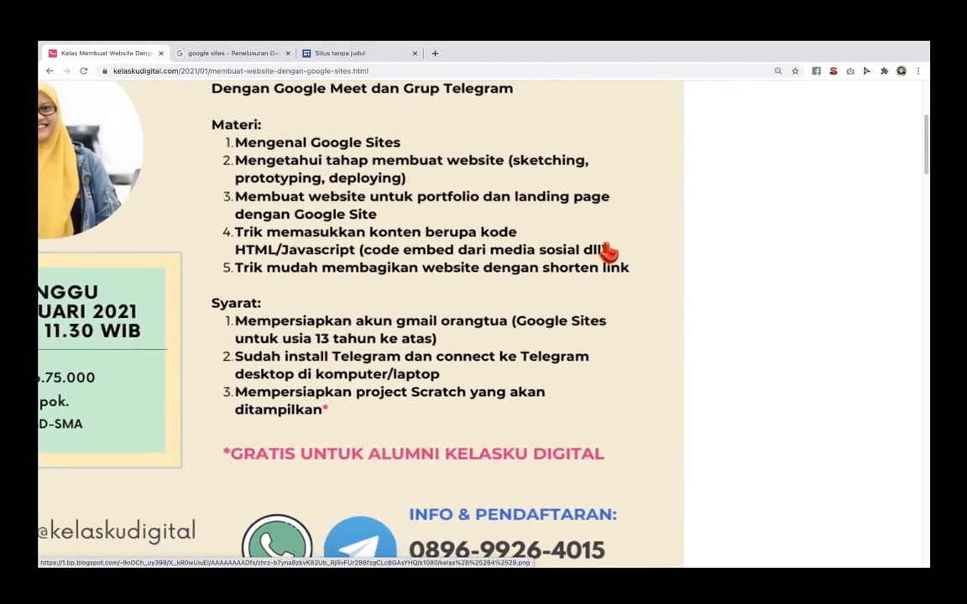
pyautogui.hscroll(1, 609, 252)
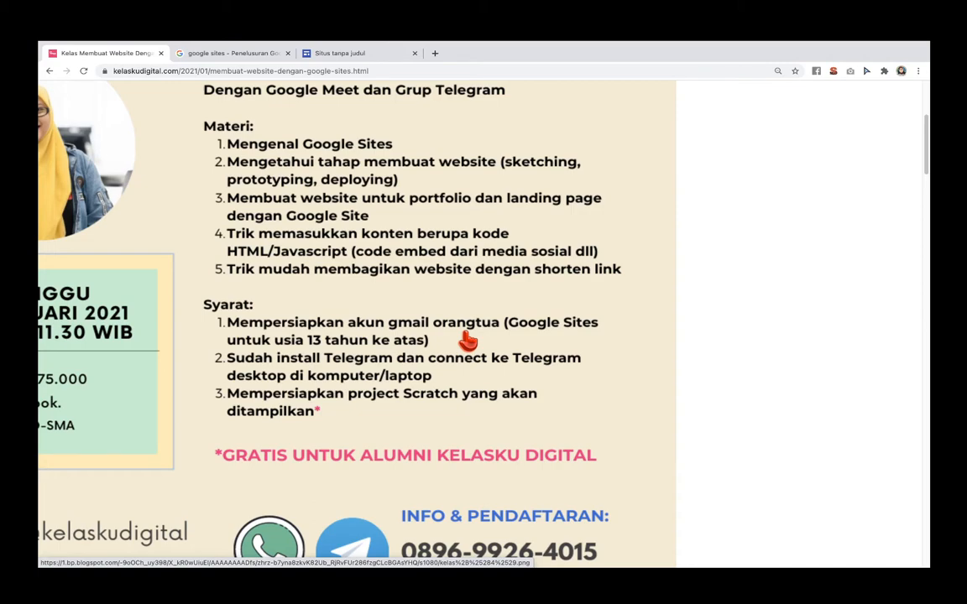
pyautogui.scroll(-5, 468, 340)
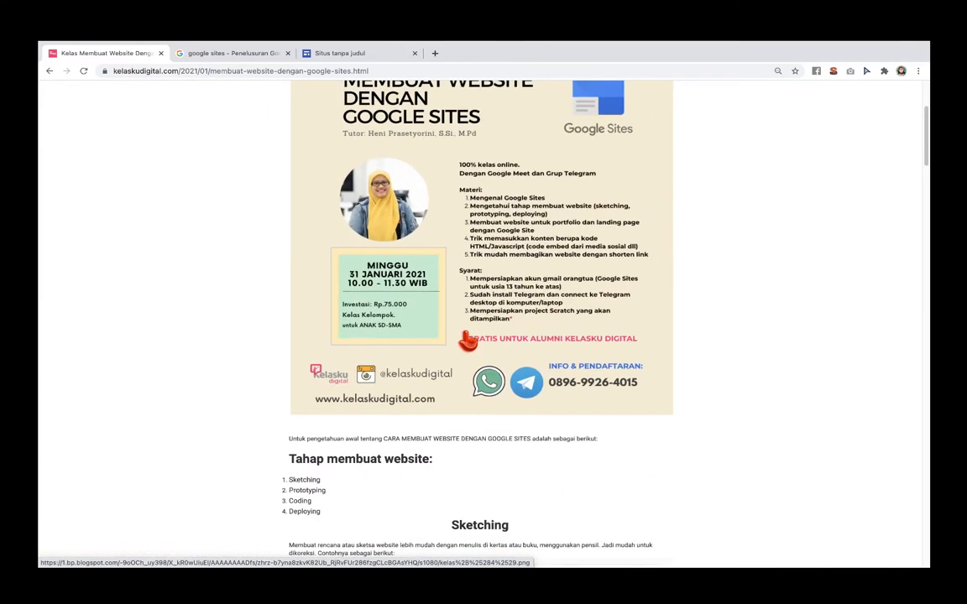
pyautogui.scroll(-3, 467, 340)
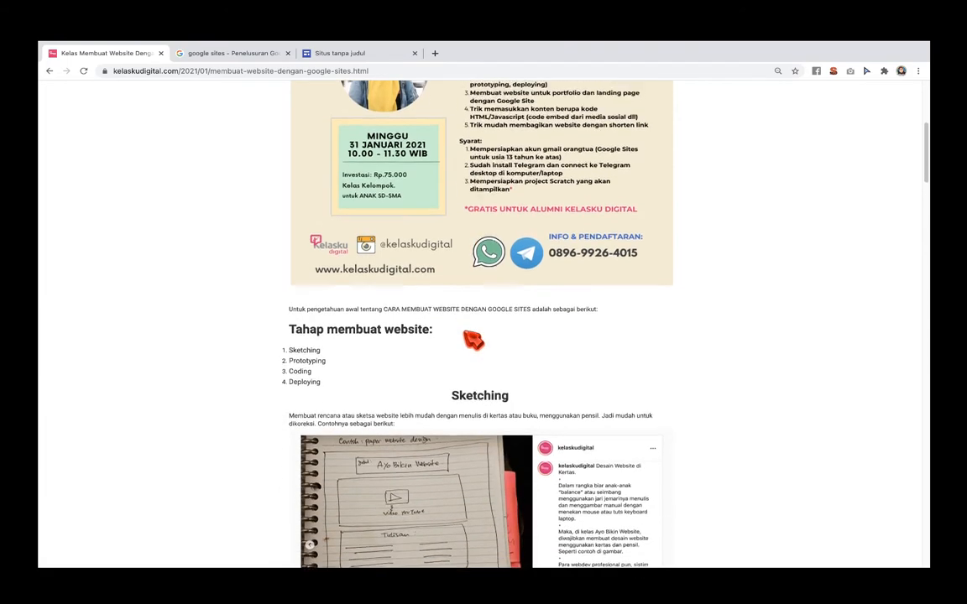
pyautogui.scroll(2, 472, 339)
pyautogui.scroll(-3, 473, 339)
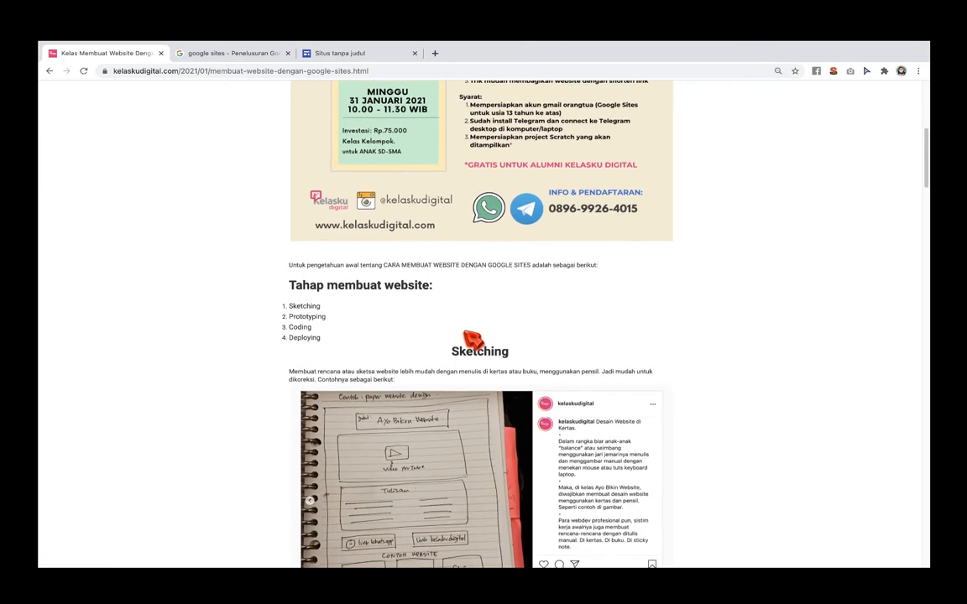
pyautogui.scroll(5, 473, 339)
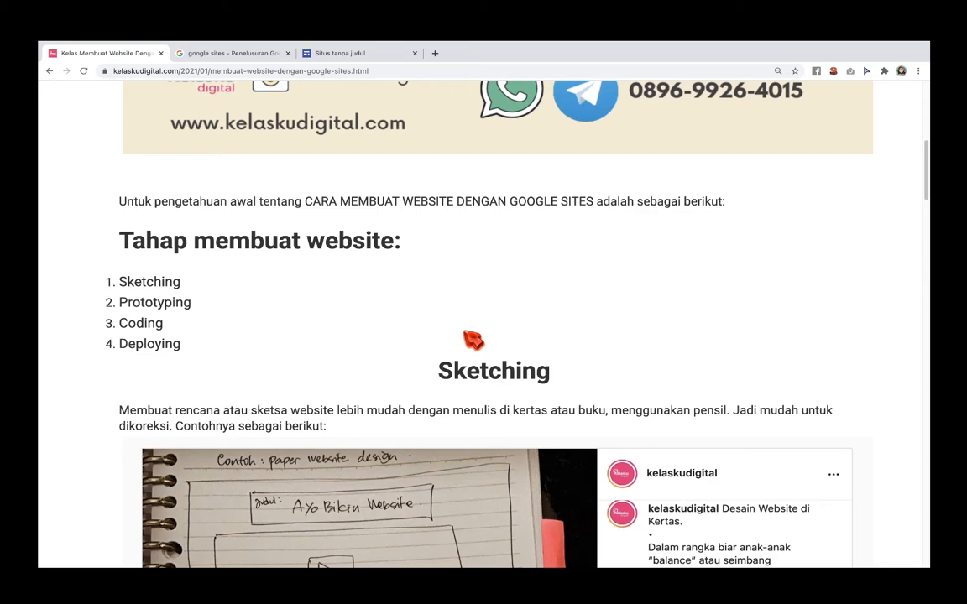
pyautogui.scroll(-2, 472, 339)
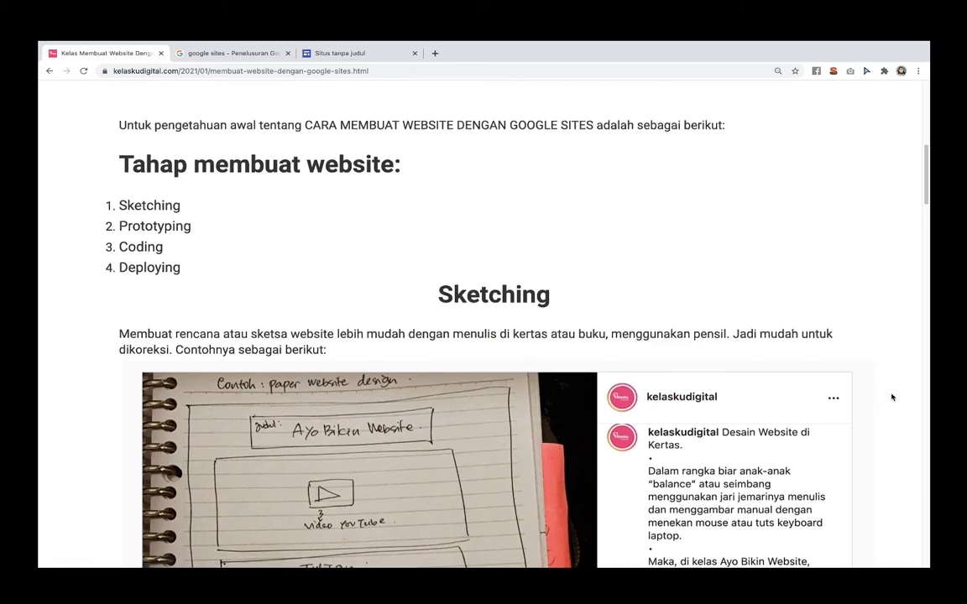
# Examine the hand-drawn paper website design and its caption in the article's Sketching section
pyautogui.scroll(-3, 881, 395)
pyautogui.scroll(-1, 883, 397)
pyautogui.scroll(-1, 882, 398)
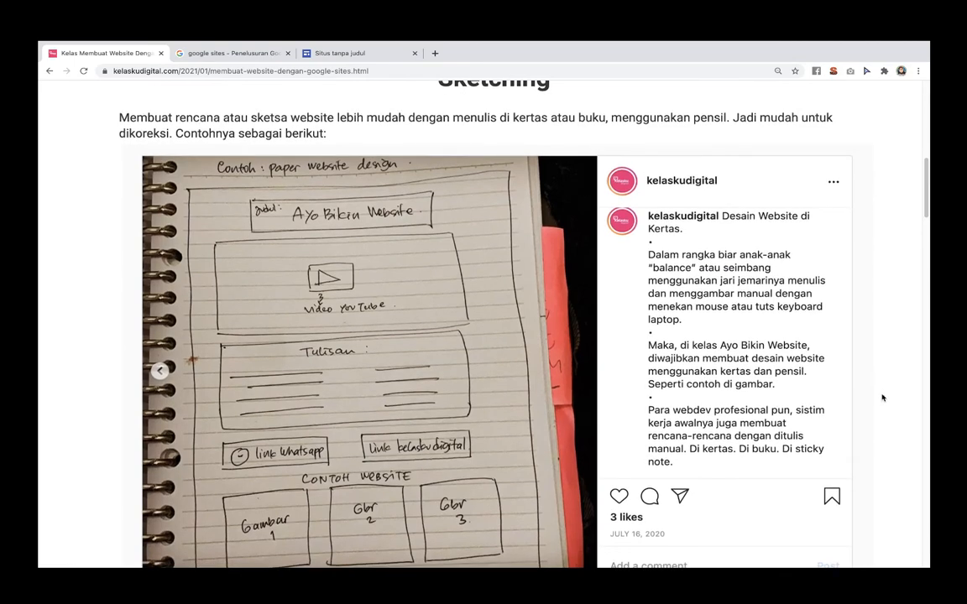
pyautogui.scroll(-1, 882, 398)
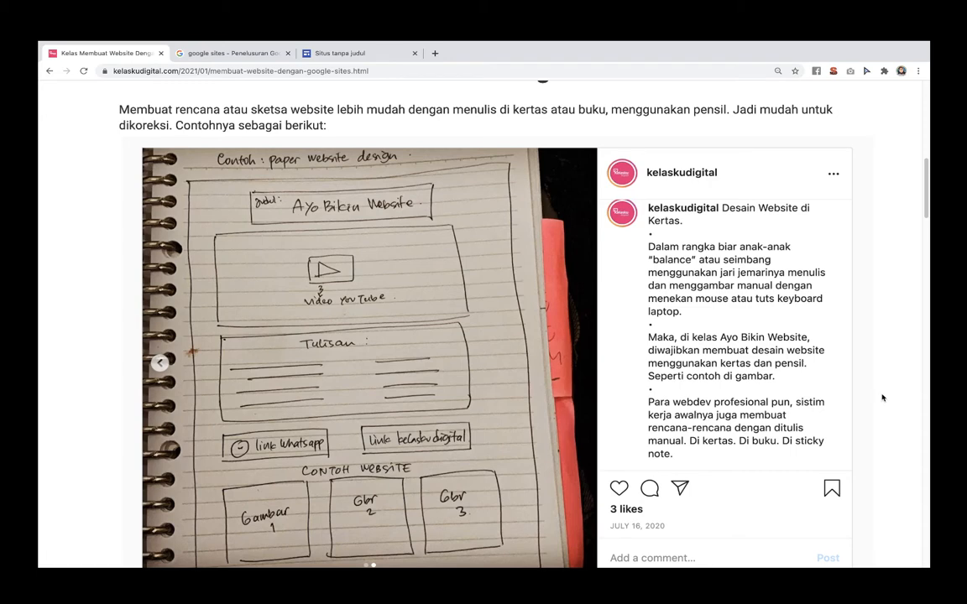
pyautogui.scroll(-1, 882, 397)
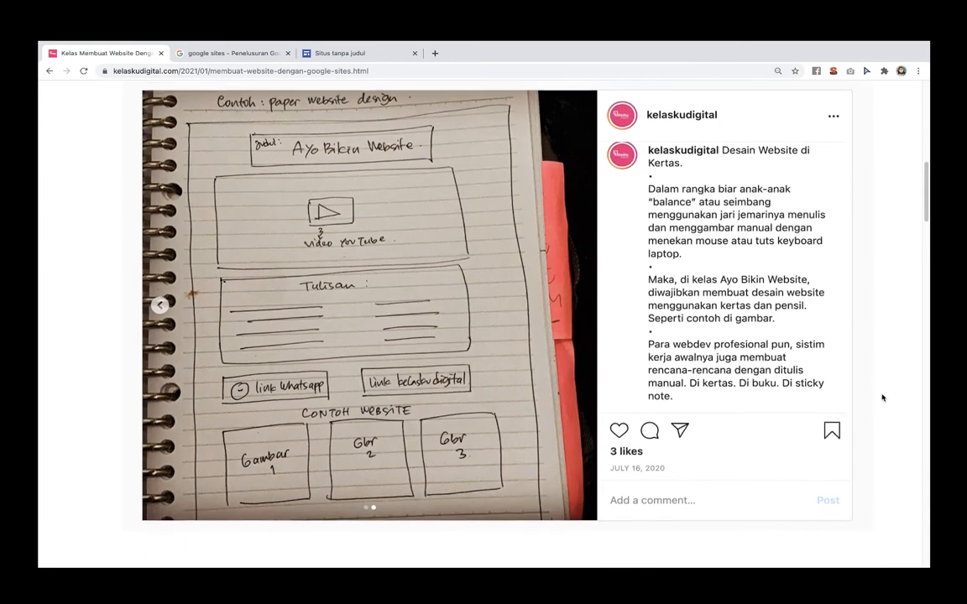
pyautogui.scroll(1, 882, 398)
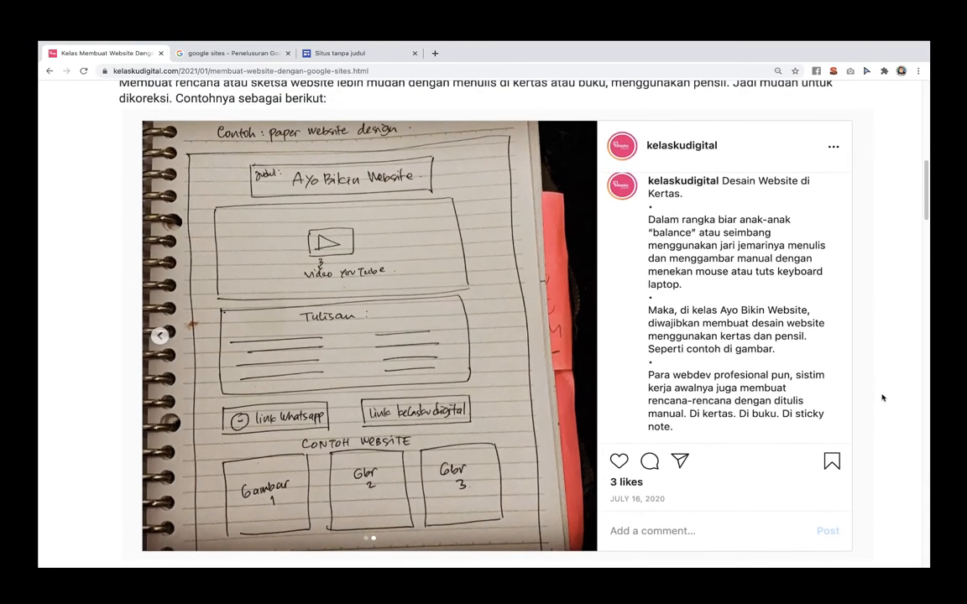
pyautogui.scroll(-1, 882, 398)
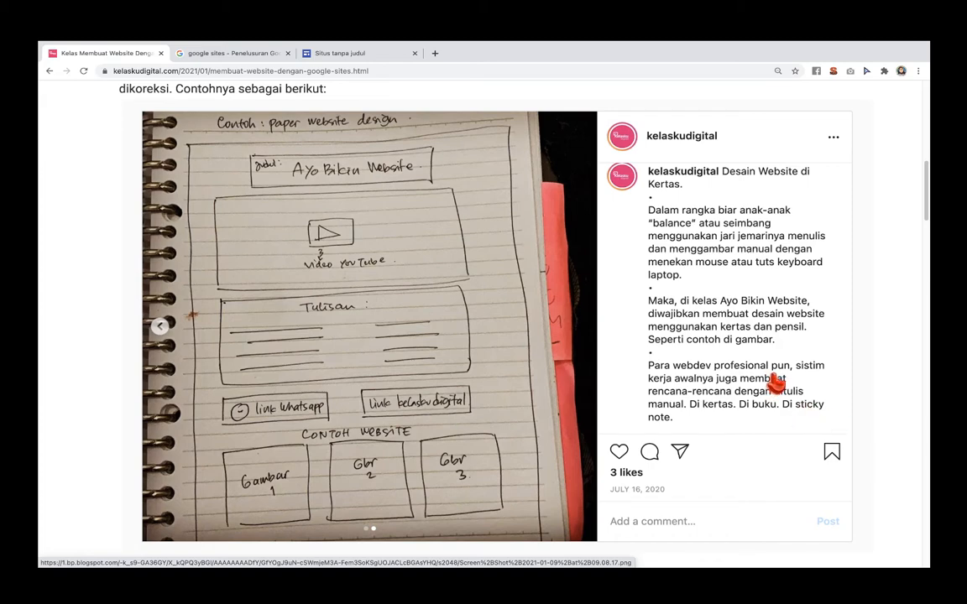
pyautogui.scroll(-1, 767, 386)
pyautogui.scroll(-2, 766, 386)
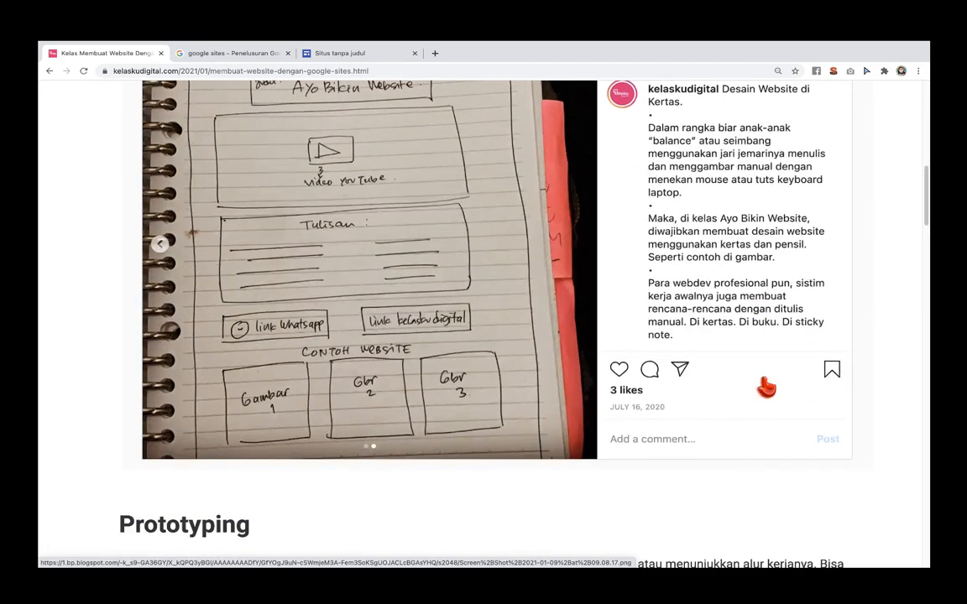
# Read the Prototyping section's explanation and compare its Google Sites example with the paper sketch above
pyautogui.scroll(-5, 767, 387)
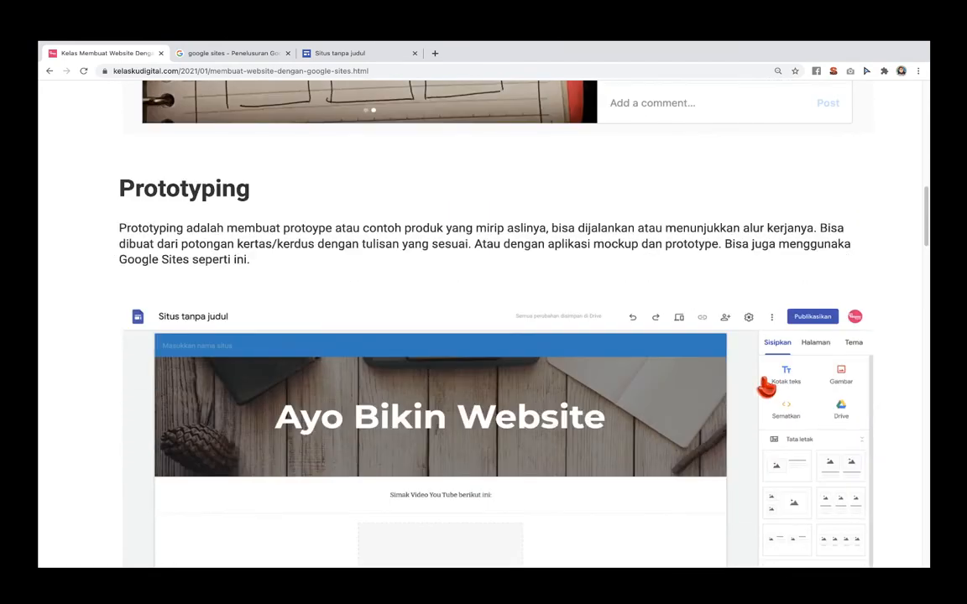
pyautogui.scroll(-2, 766, 386)
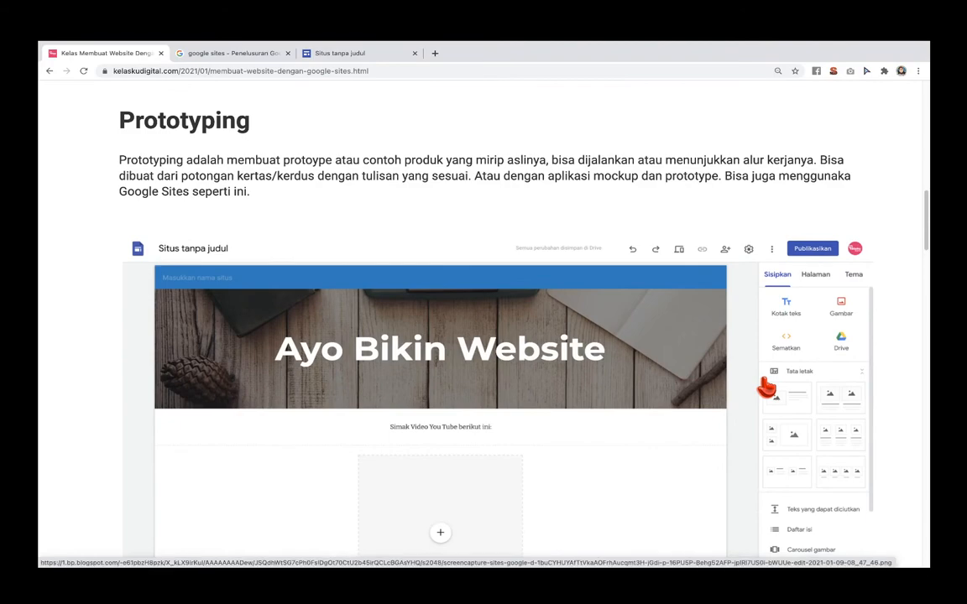
pyautogui.scroll(6, 766, 386)
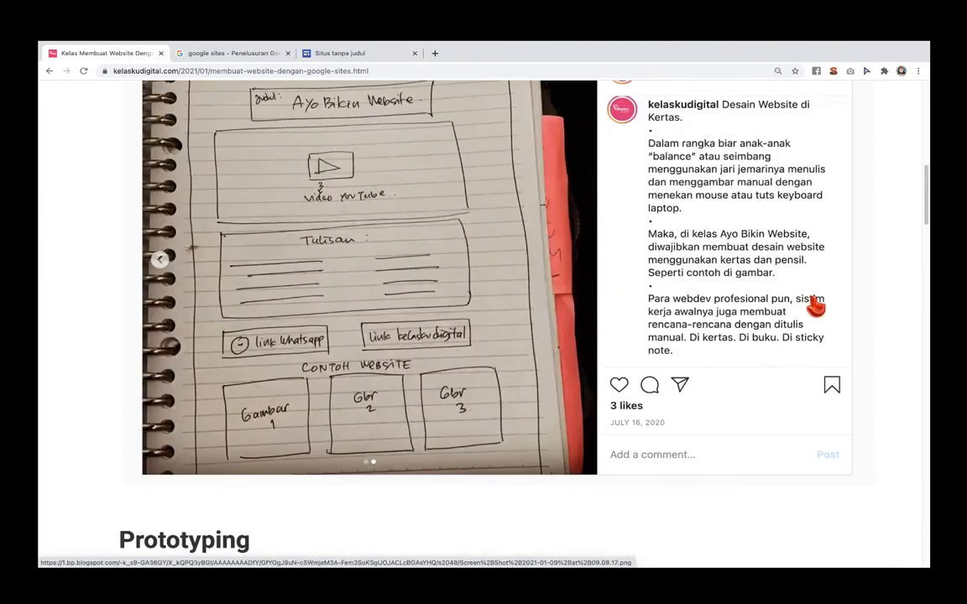
pyautogui.scroll(-6, 816, 308)
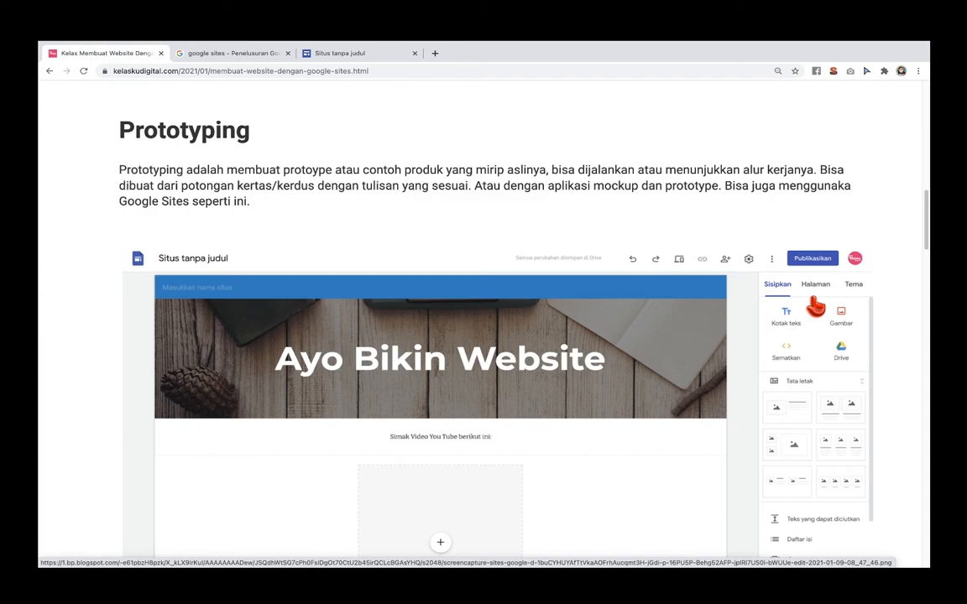
pyautogui.scroll(-5, 815, 307)
pyautogui.scroll(3, 814, 306)
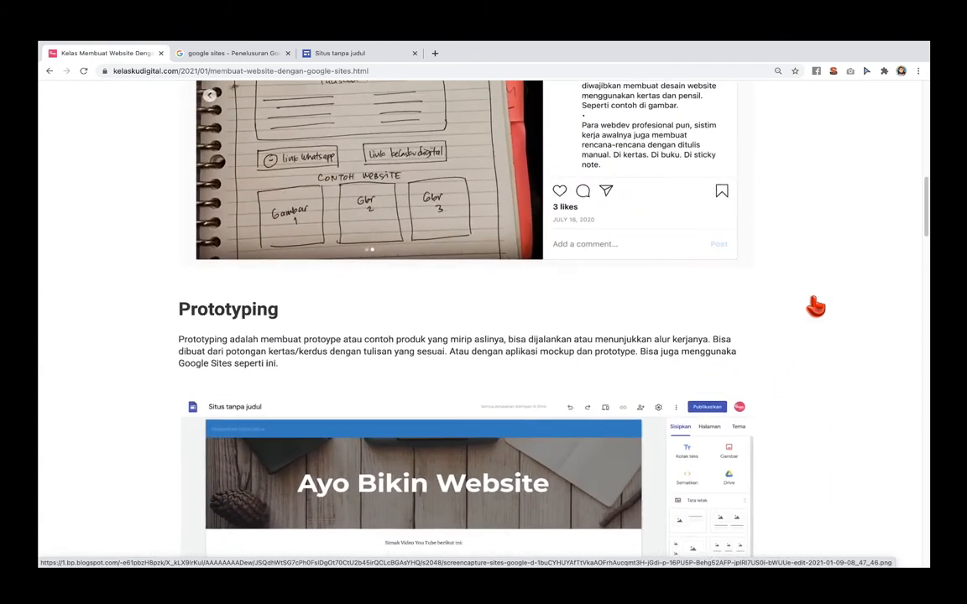
pyautogui.scroll(-1, 814, 307)
pyautogui.scroll(-3, 815, 307)
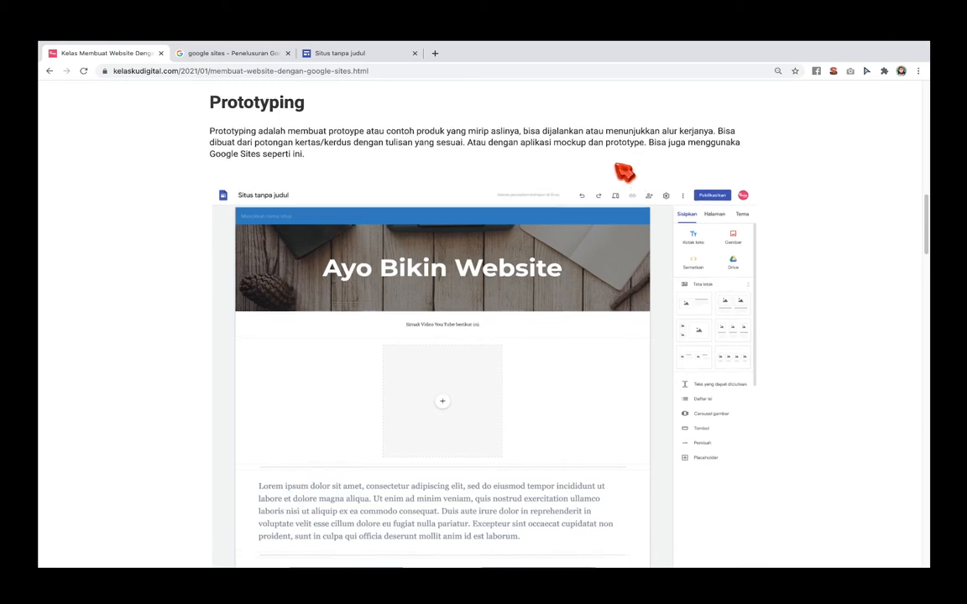
pyautogui.scroll(3, 621, 172)
pyautogui.scroll(1, 618, 174)
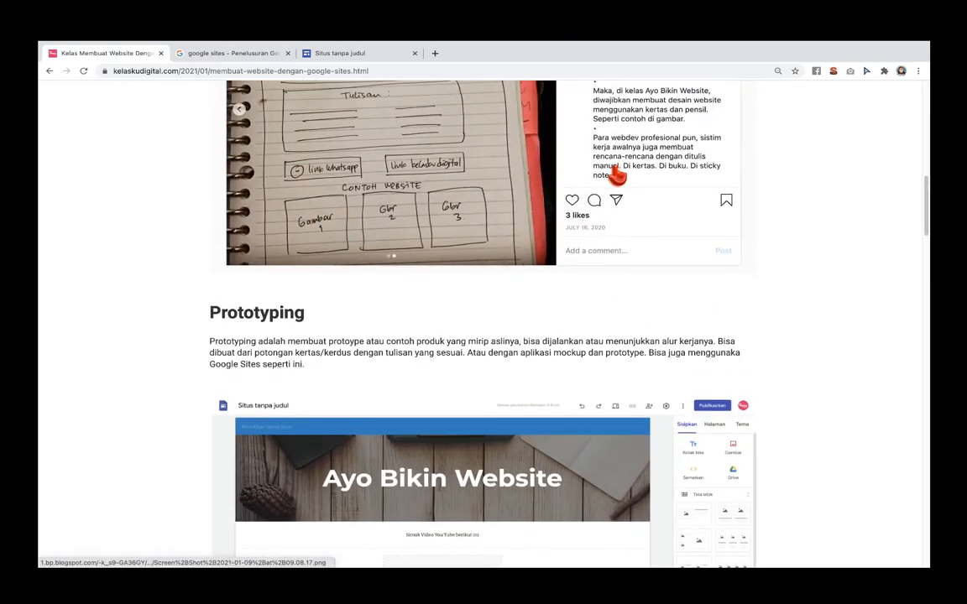
# Review the paper sketch block by block: title, YouTube video, text, link buttons and the three example images
pyautogui.scroll(5, 547, 188)
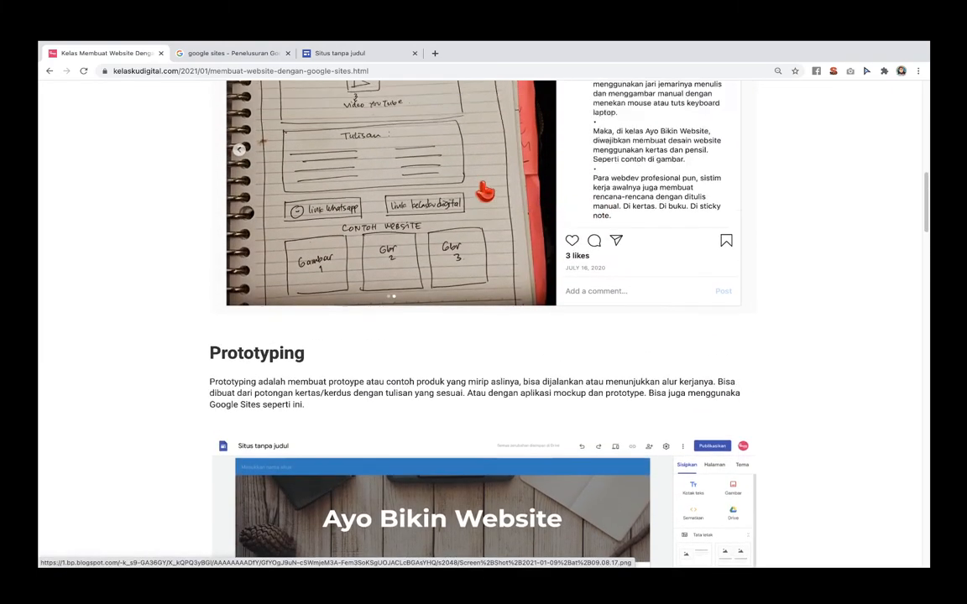
pyautogui.scroll(-3, 497, 226)
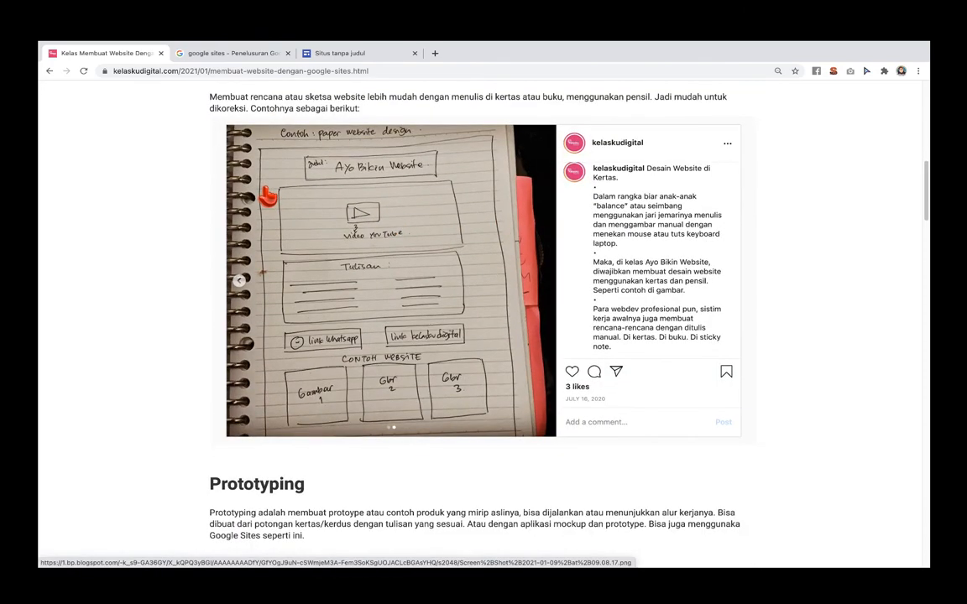
pyautogui.scroll(-1, 268, 196)
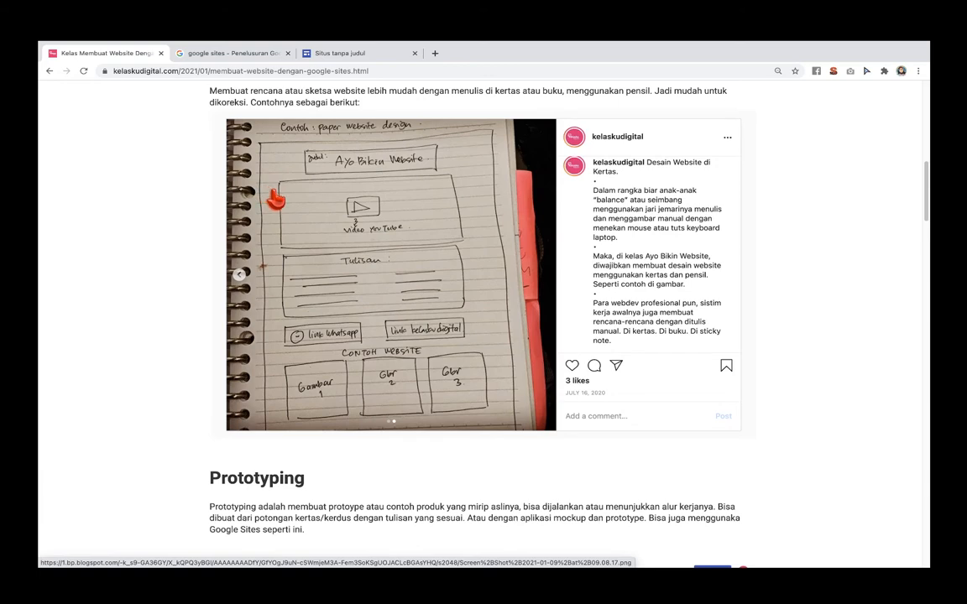
pyautogui.scroll(-4, 276, 199)
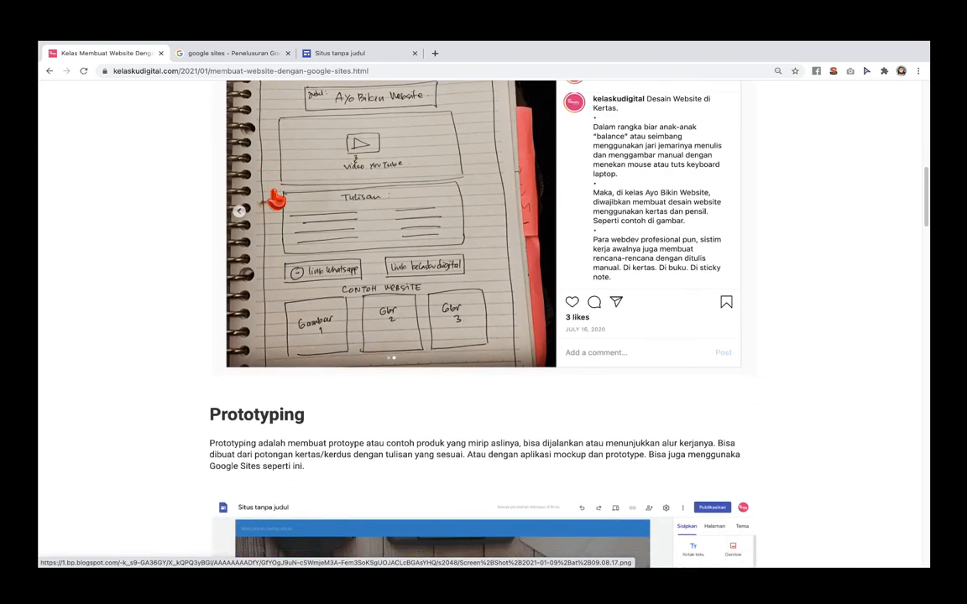
pyautogui.scroll(-1, 276, 200)
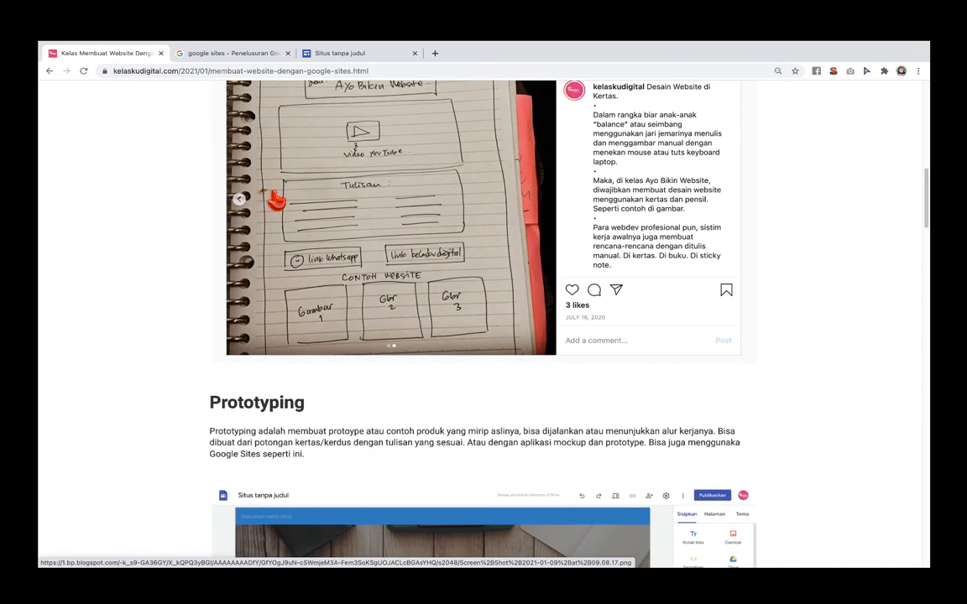
pyautogui.scroll(-4, 276, 199)
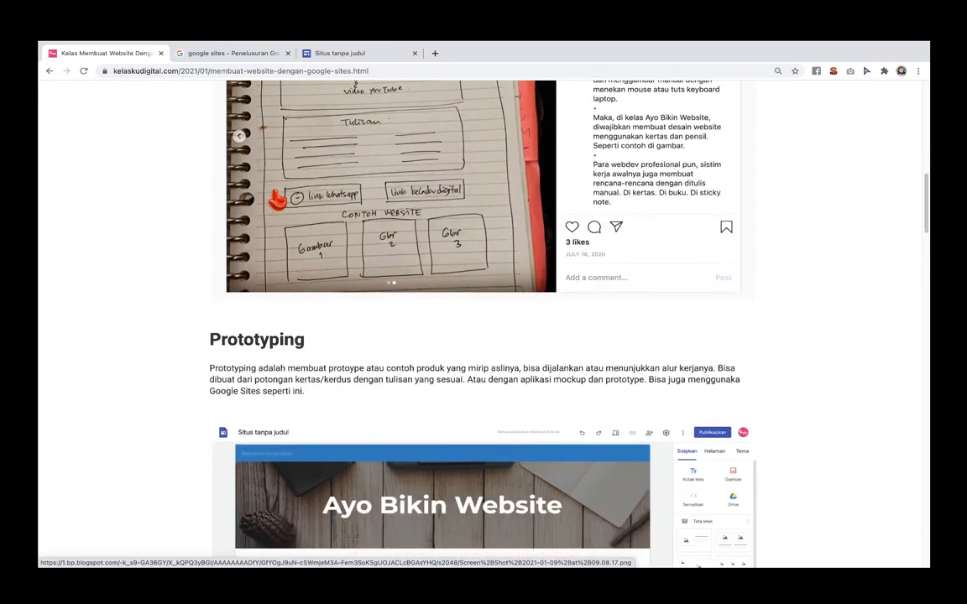
pyautogui.scroll(-1, 276, 199)
pyautogui.scroll(-1, 279, 200)
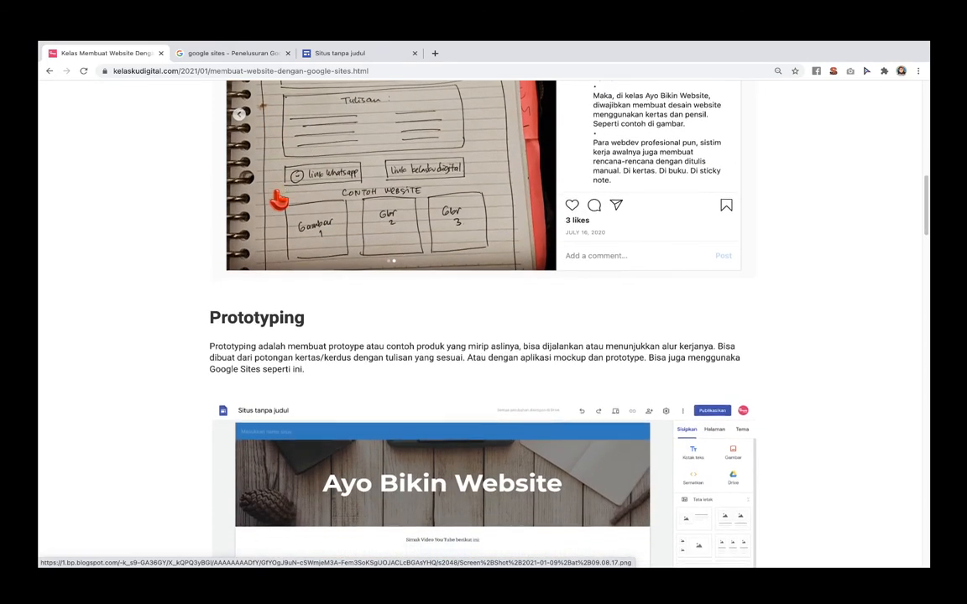
# Examine the Google Sites prototype screenshot from its "Ayo Bikin Website" header to the three image placeholders
pyautogui.scroll(-3, 279, 200)
pyautogui.scroll(-6, 280, 199)
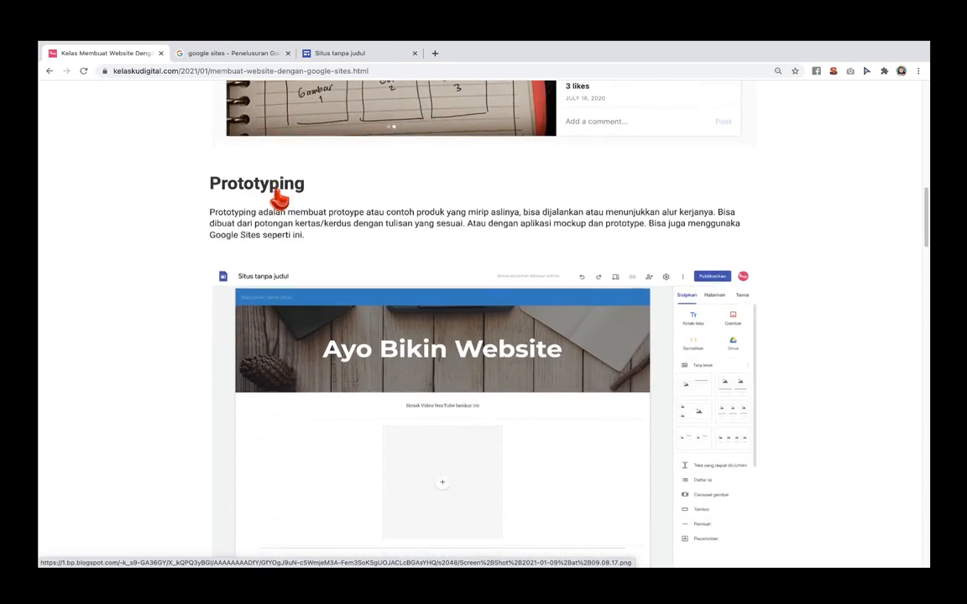
pyautogui.scroll(-7, 281, 199)
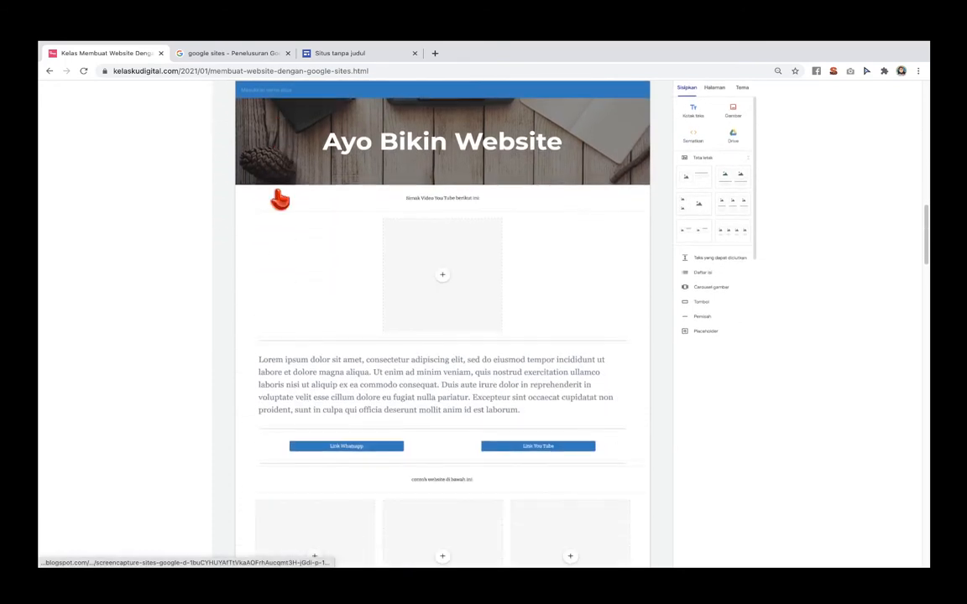
pyautogui.scroll(1, 279, 199)
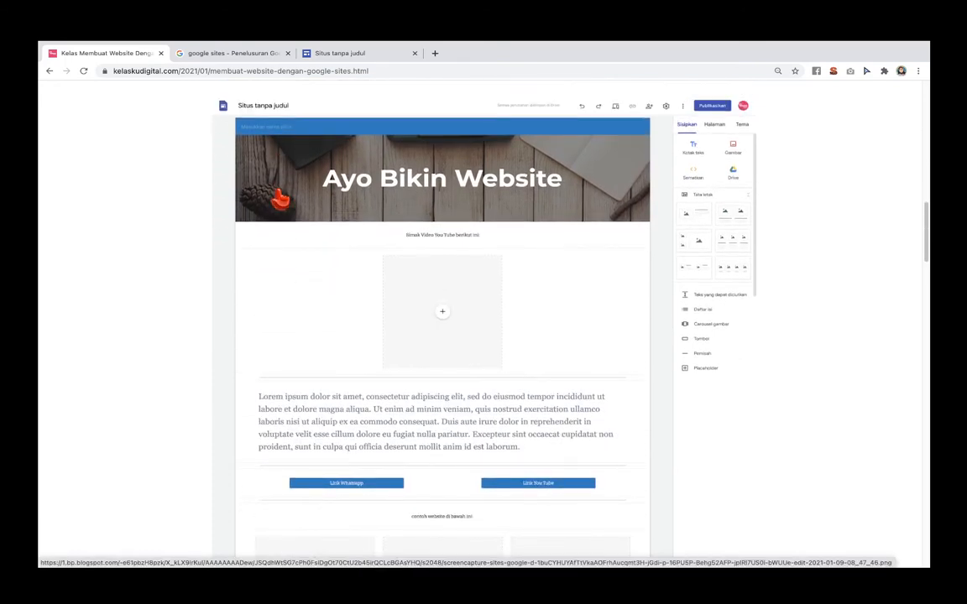
pyautogui.scroll(2, 279, 202)
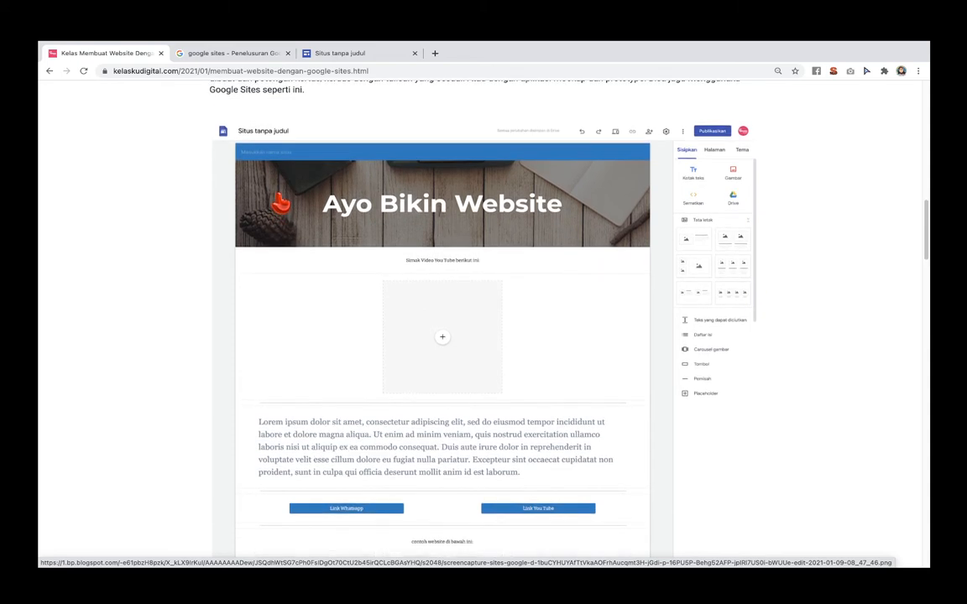
pyautogui.scroll(-1, 280, 202)
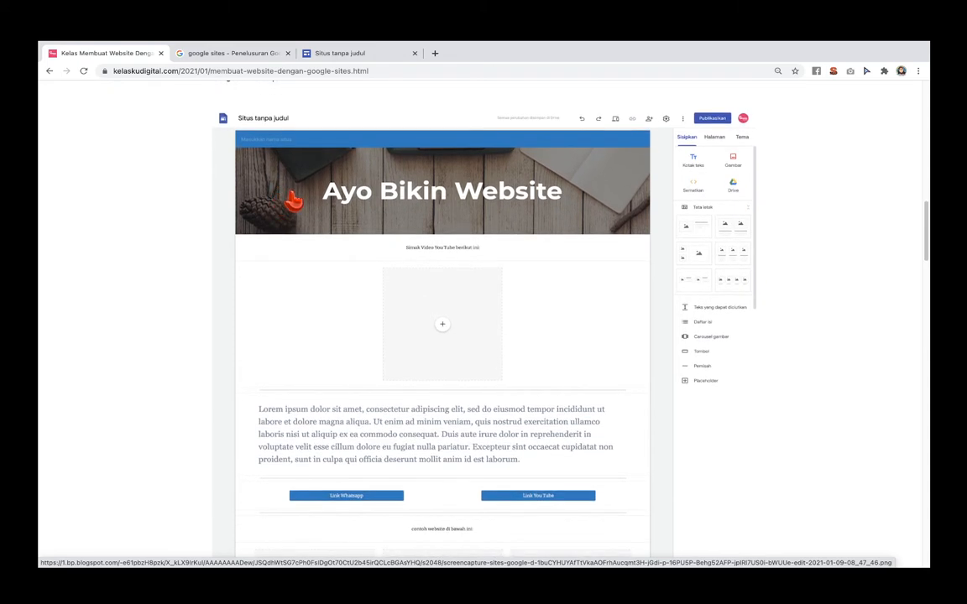
pyautogui.scroll(-2, 309, 199)
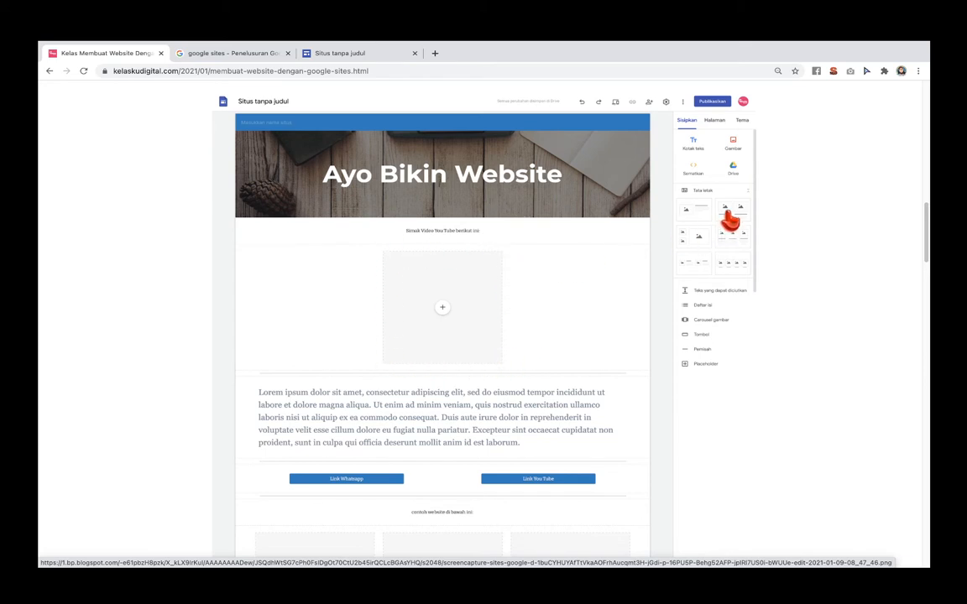
pyautogui.scroll(-4, 578, 295)
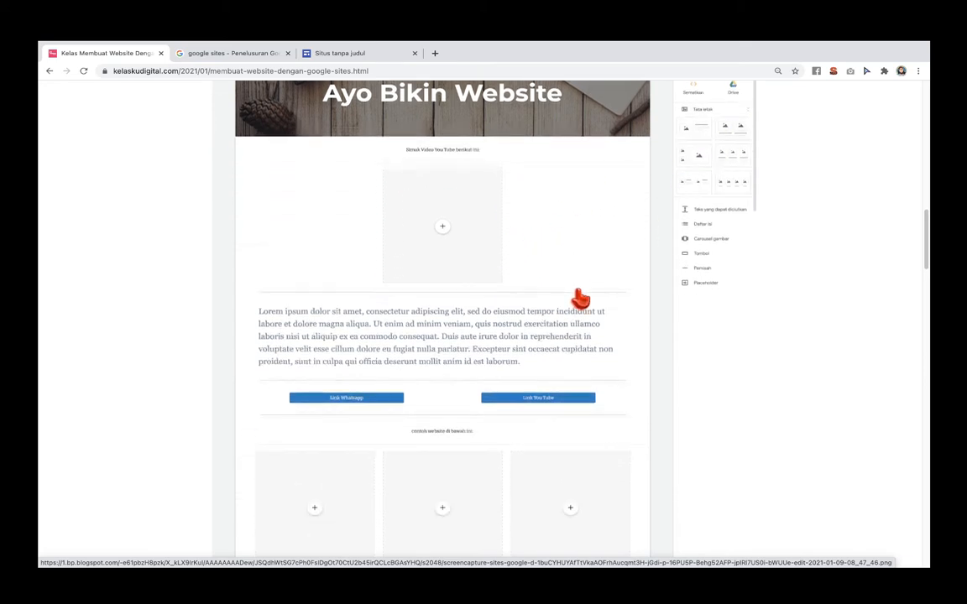
# Examine the lower half of the Google Sites prototype screenshot: sample text, WhatsApp and YouTube link buttons, image placeholders and footer list
pyautogui.scroll(-1, 578, 295)
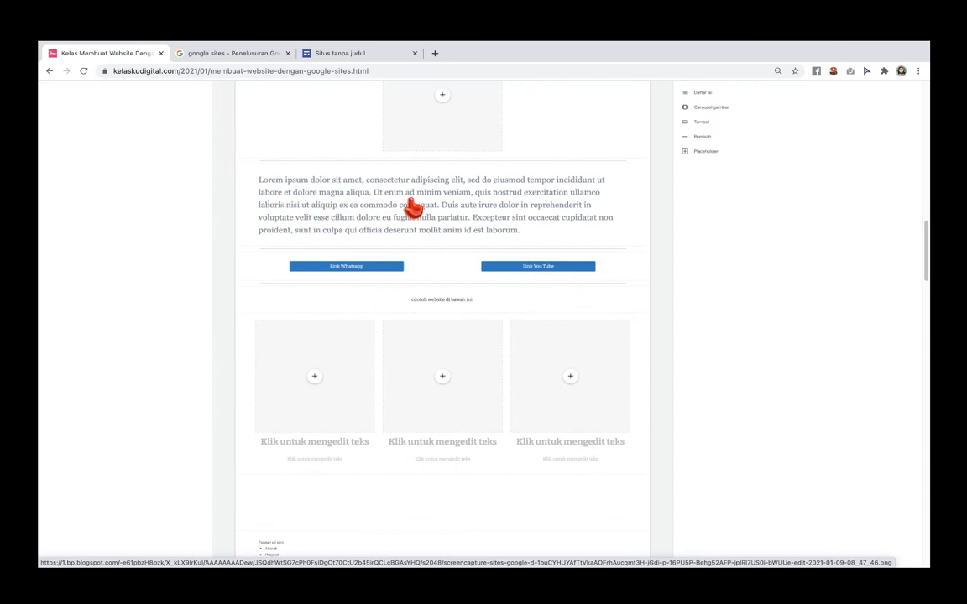
pyautogui.scroll(-1, 551, 254)
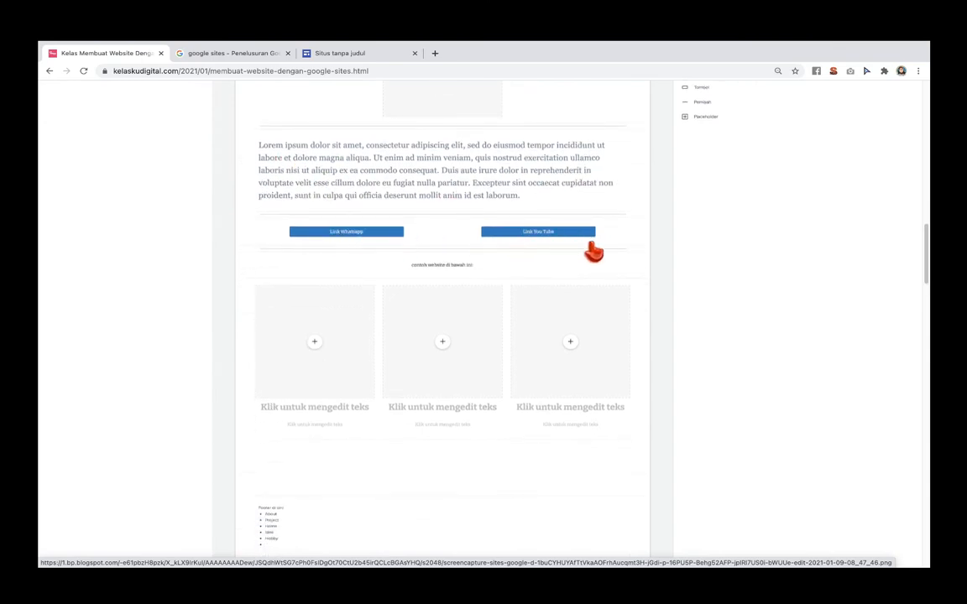
pyautogui.scroll(-1, 501, 323)
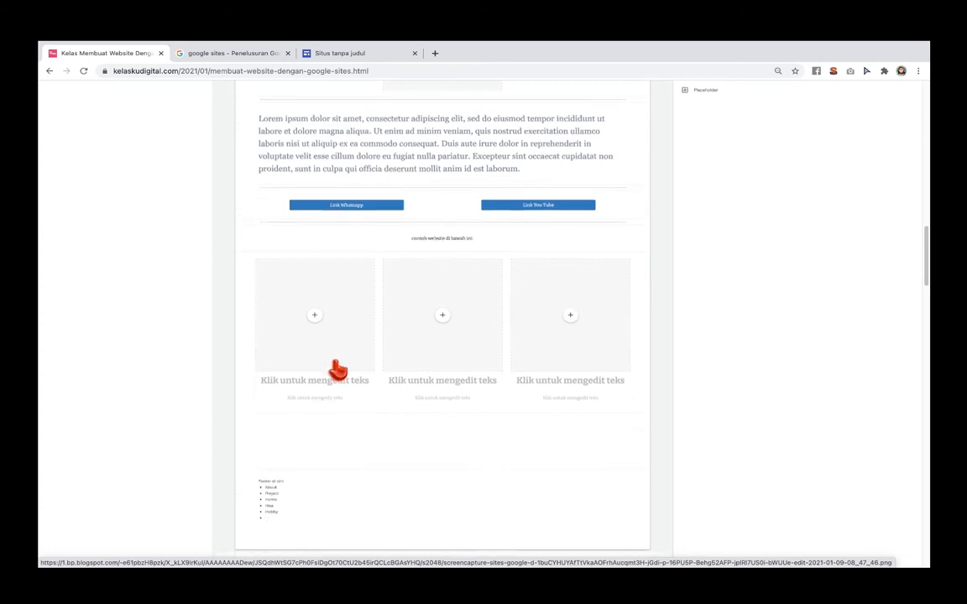
pyautogui.scroll(-2, 546, 361)
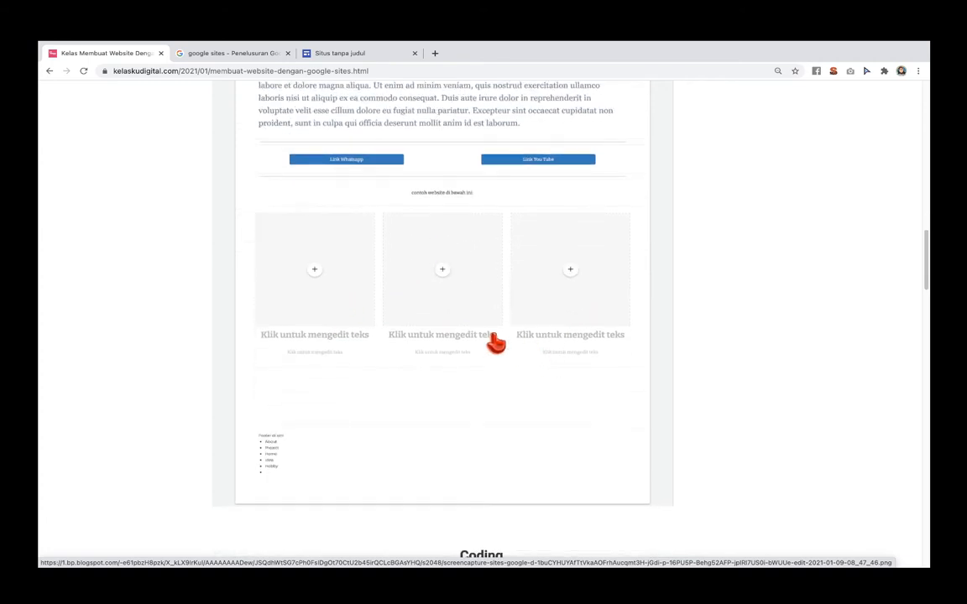
# Review the whole prototype screenshot again, from the Prototyping explanation and header to the footer above the Coding section
pyautogui.scroll(5, 470, 303)
pyautogui.scroll(8, 477, 176)
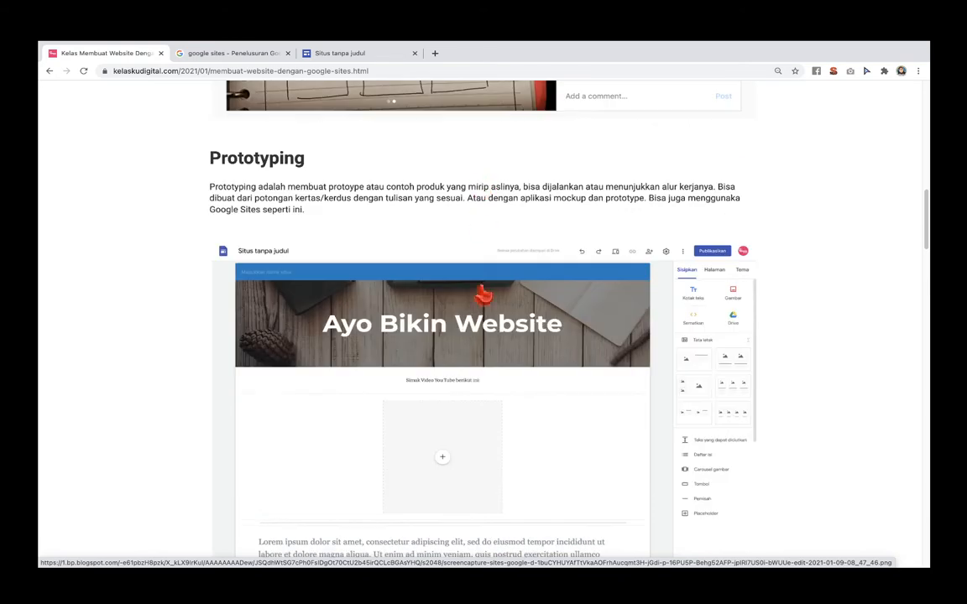
pyautogui.scroll(-2, 487, 307)
pyautogui.scroll(-7, 485, 314)
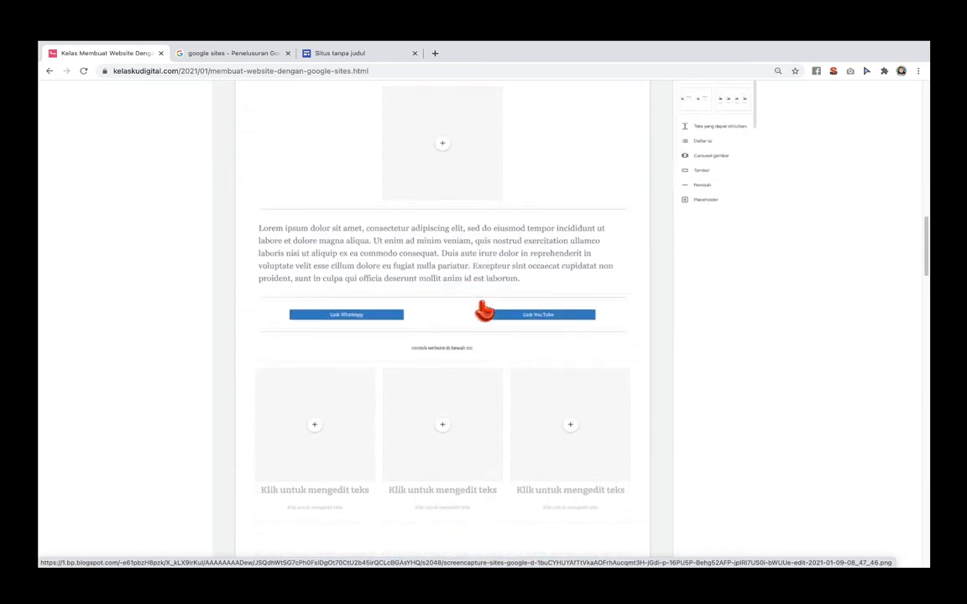
pyautogui.scroll(-2, 529, 345)
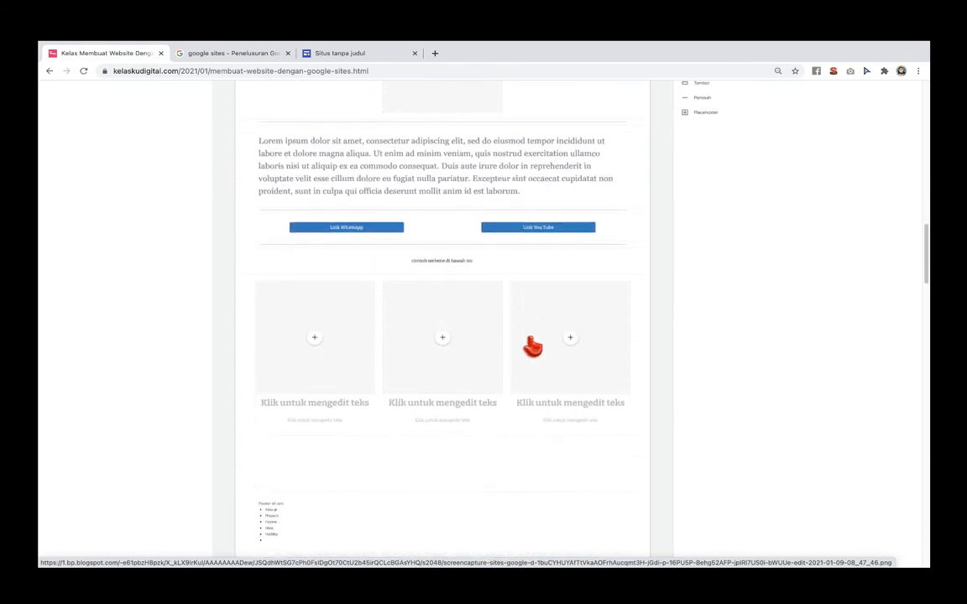
pyautogui.scroll(-3, 533, 346)
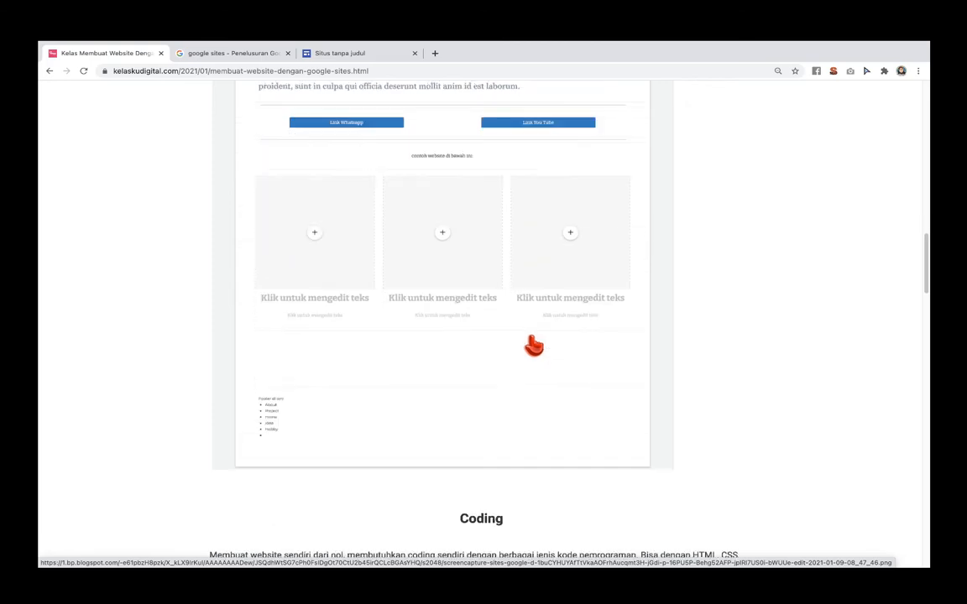
pyautogui.scroll(-1, 534, 346)
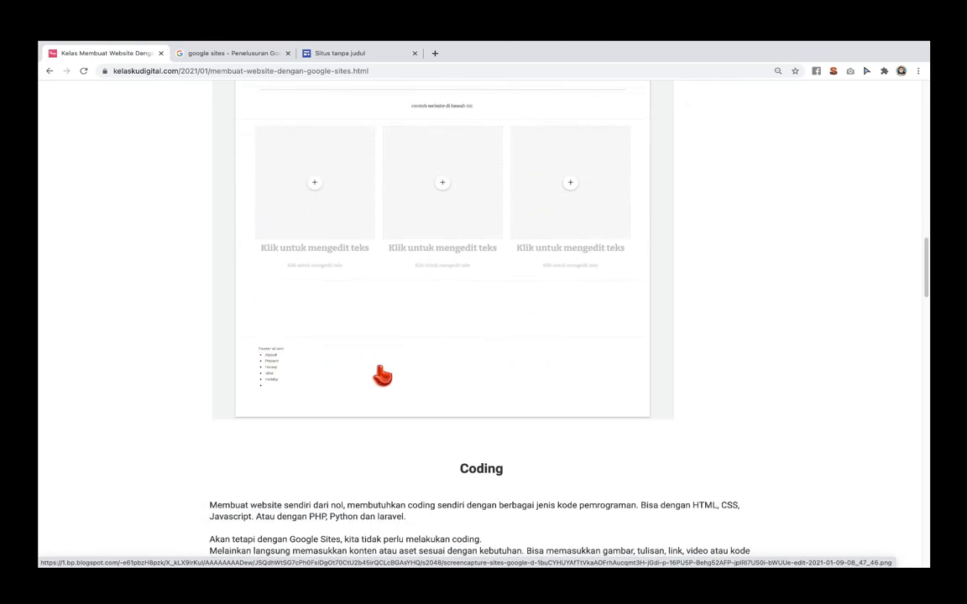
# Read the Coding section's explanation of filling the prototype with content in Google Sites instead of writing code
pyautogui.scroll(-6, 587, 373)
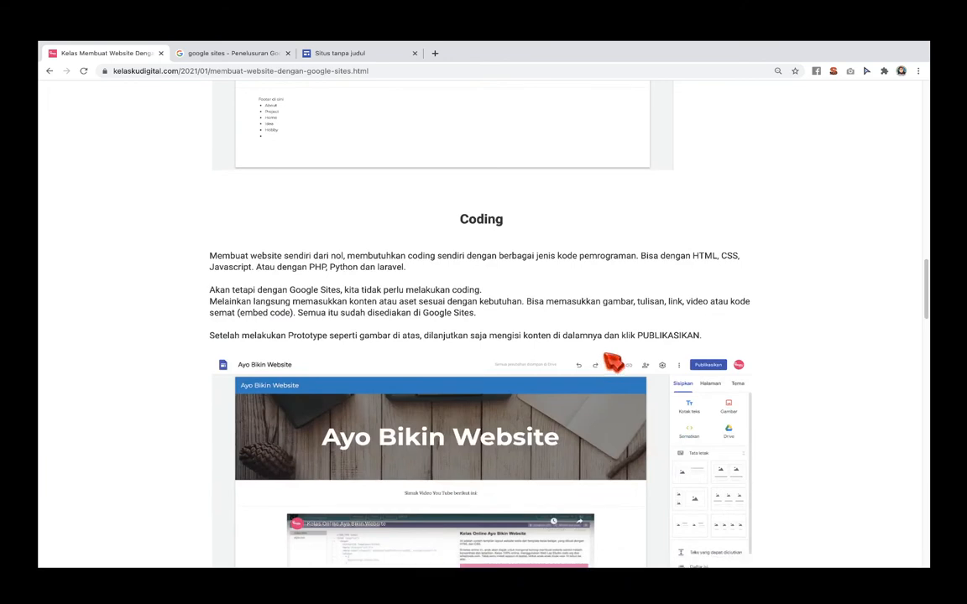
pyautogui.scroll(-1, 810, 331)
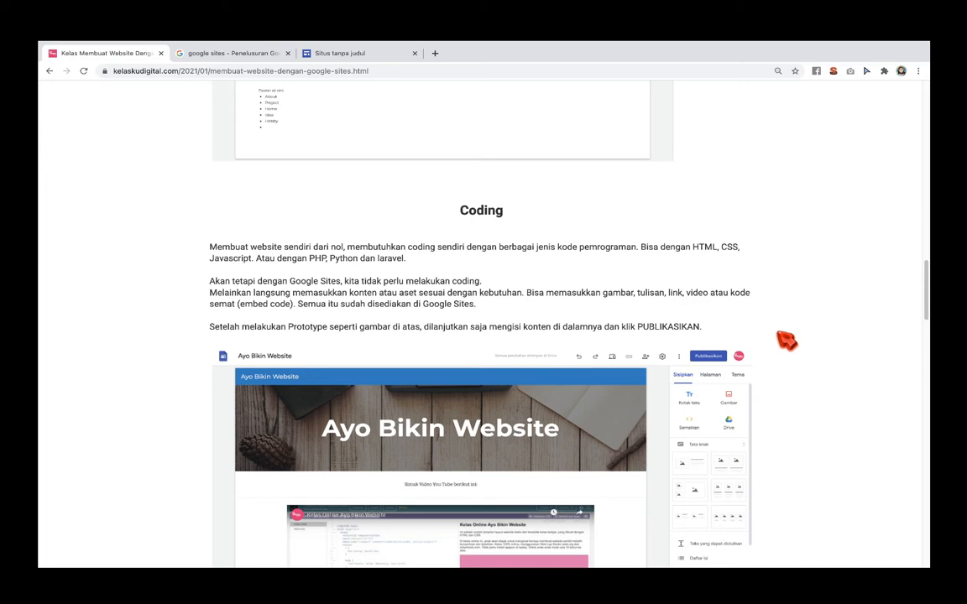
pyautogui.scroll(-3, 789, 280)
pyautogui.scroll(-2, 629, 260)
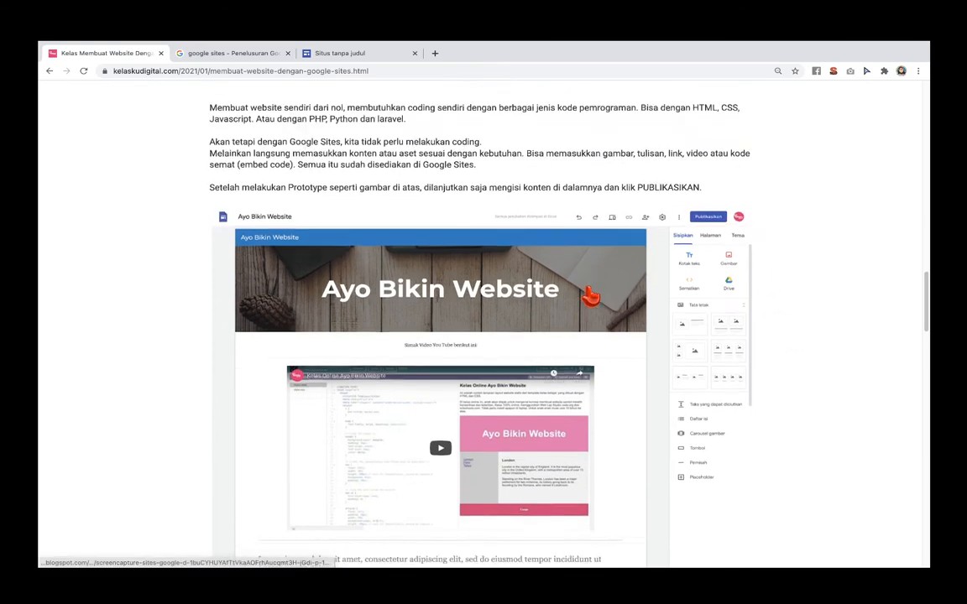
# Examine the filled-in Google Sites example with its YouTube video, text, link buttons and three fruit images
pyautogui.scroll(-2, 491, 356)
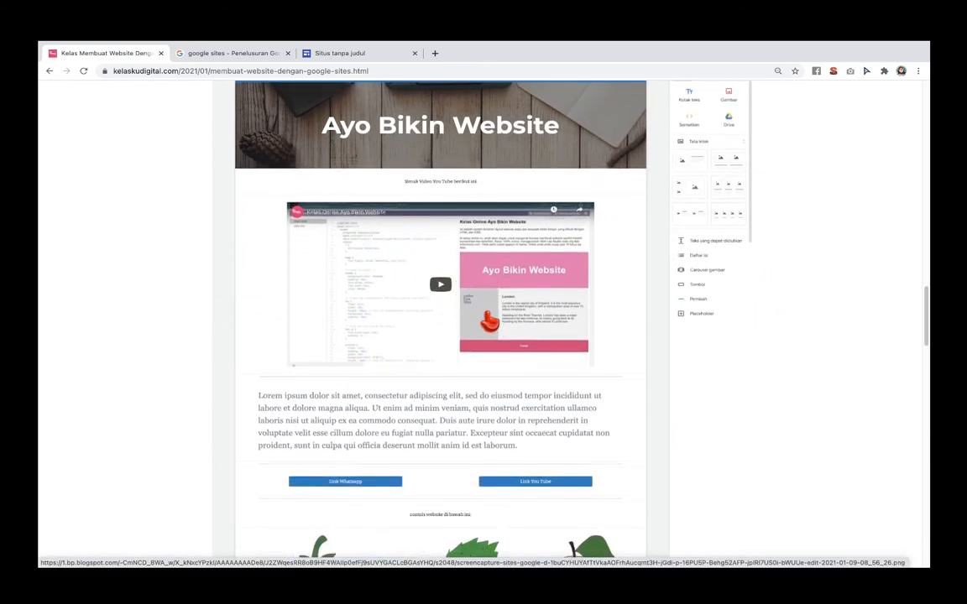
pyautogui.scroll(-5, 440, 290)
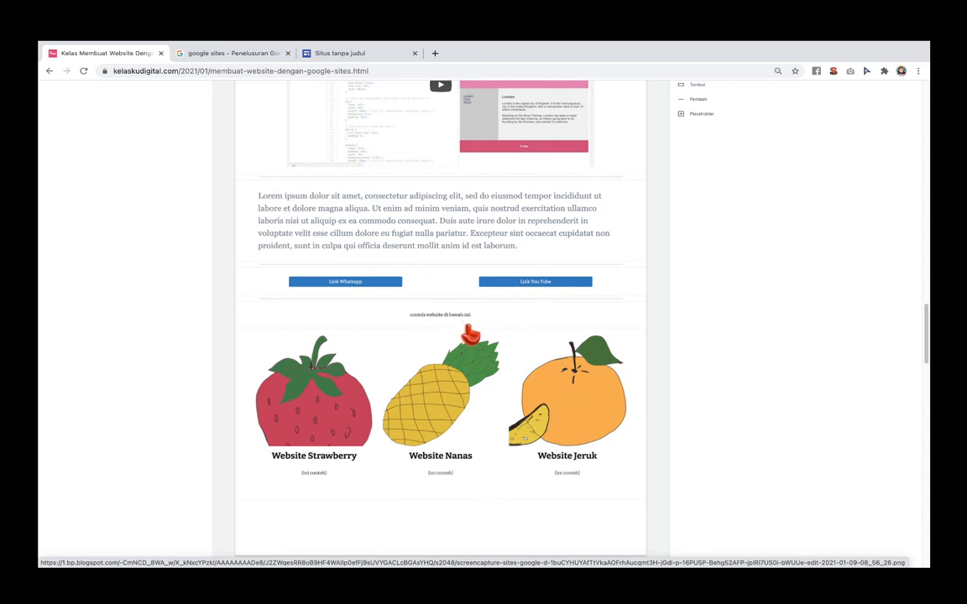
pyautogui.scroll(-2, 470, 336)
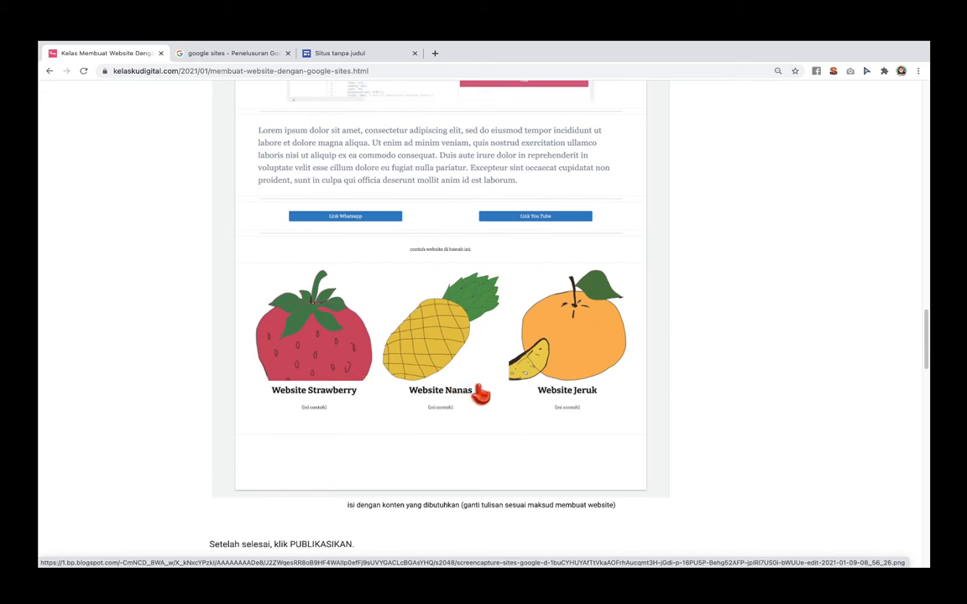
# Open the published Ayo Bikin Website link below the Coding example in a new tab and switch to it
pyautogui.scroll(-1, 584, 359)
pyautogui.scroll(-5, 585, 362)
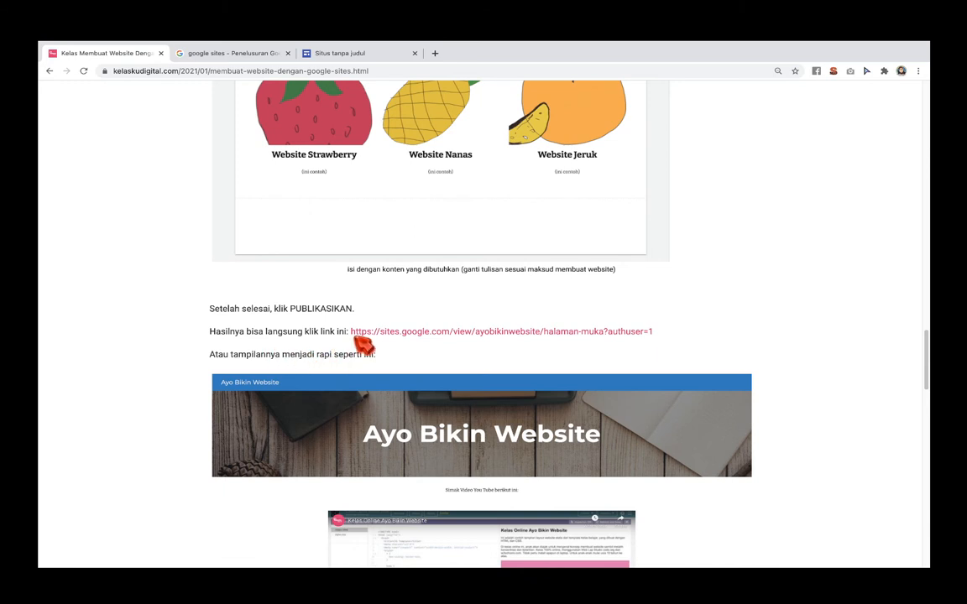
pyautogui.rightClick(468, 333)
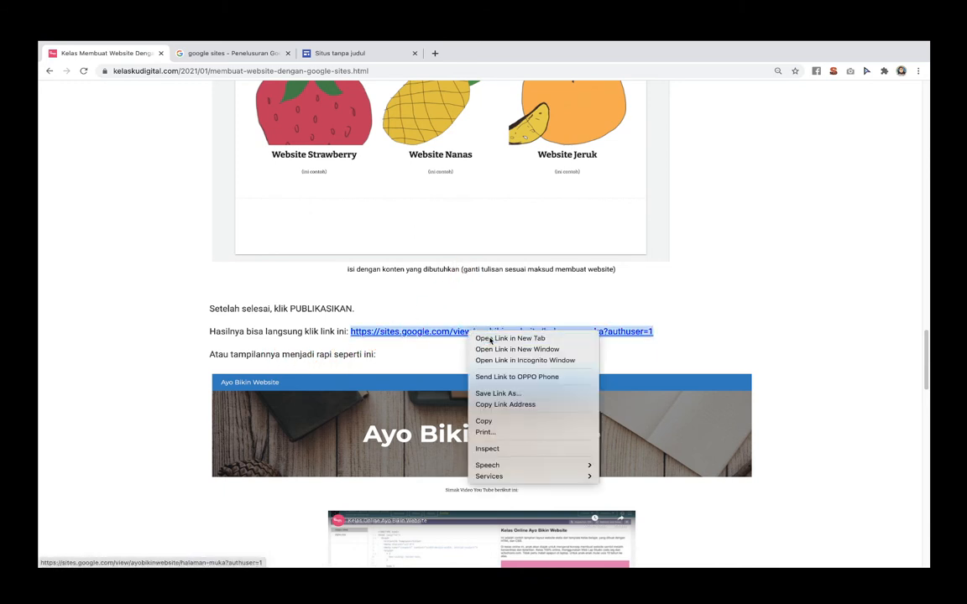
pyautogui.click(495, 339)
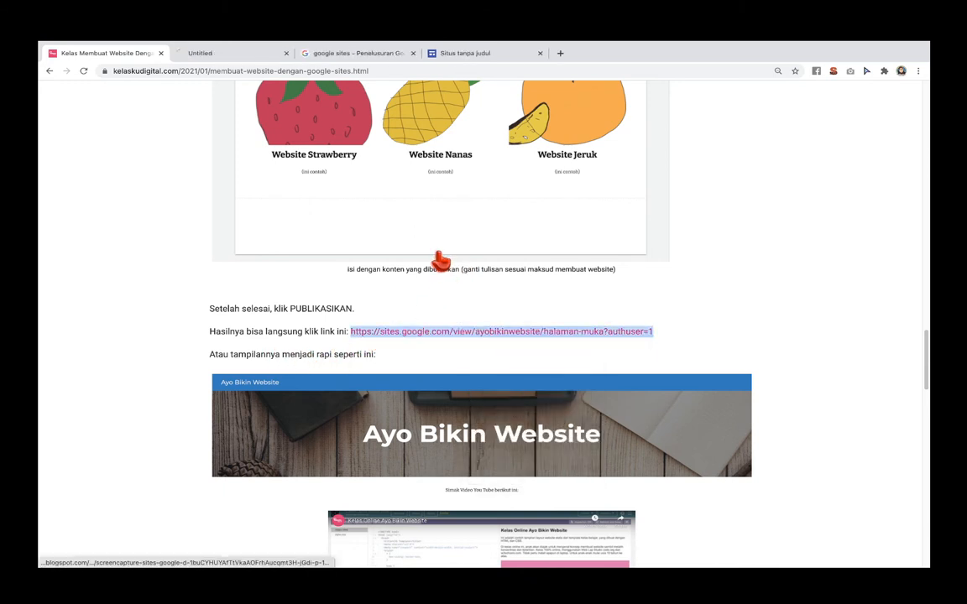
pyautogui.click(227, 55)
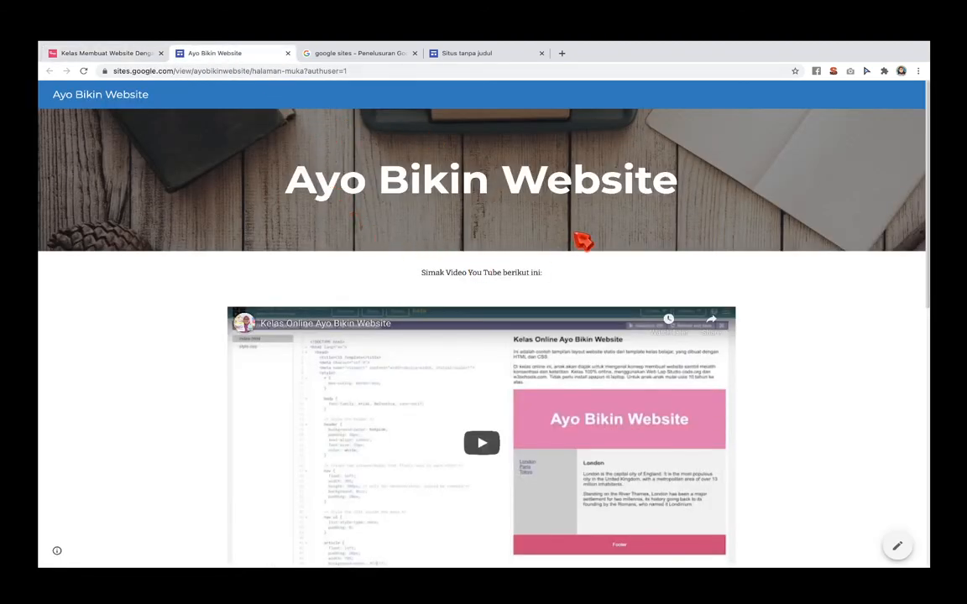
# Play the embedded YouTube video on the published site for a few seconds and pause it
pyautogui.scroll(-5, 567, 239)
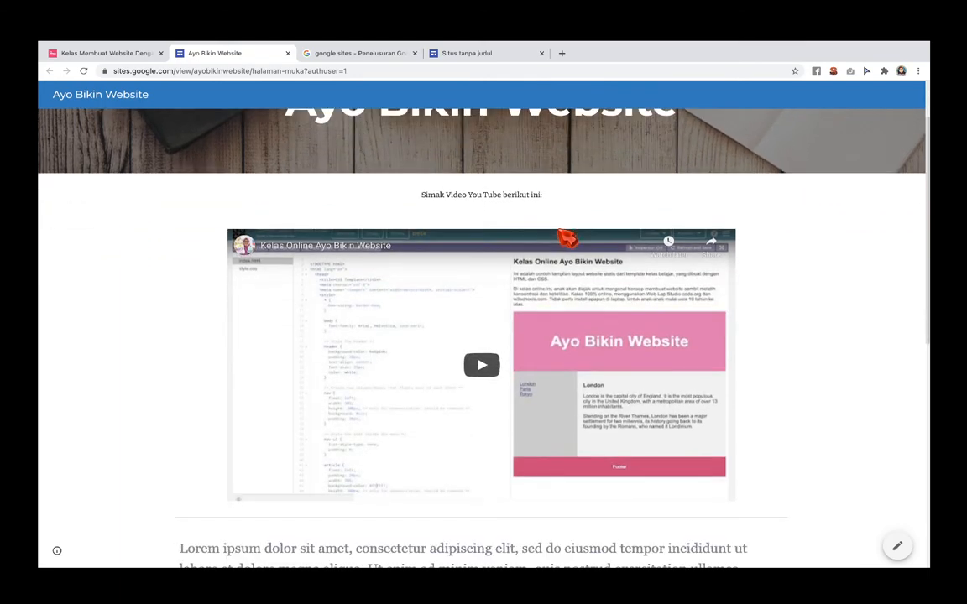
pyautogui.scroll(3, 520, 220)
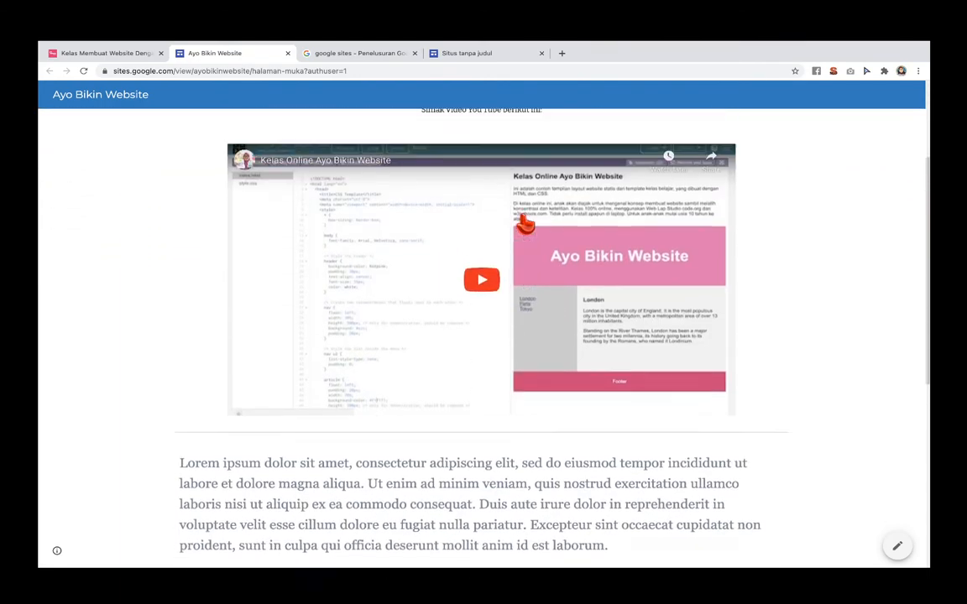
pyautogui.click(482, 316)
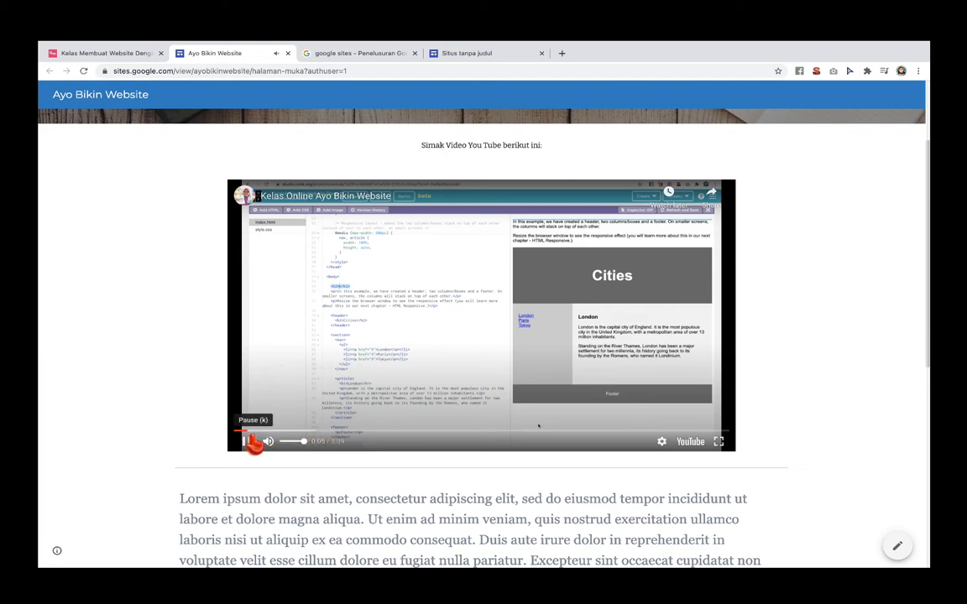
pyautogui.click(247, 442)
# Test the published site's Link Whatsapp and Link You Tube buttons, closing each page they open
pyautogui.scroll(-5, 495, 446)
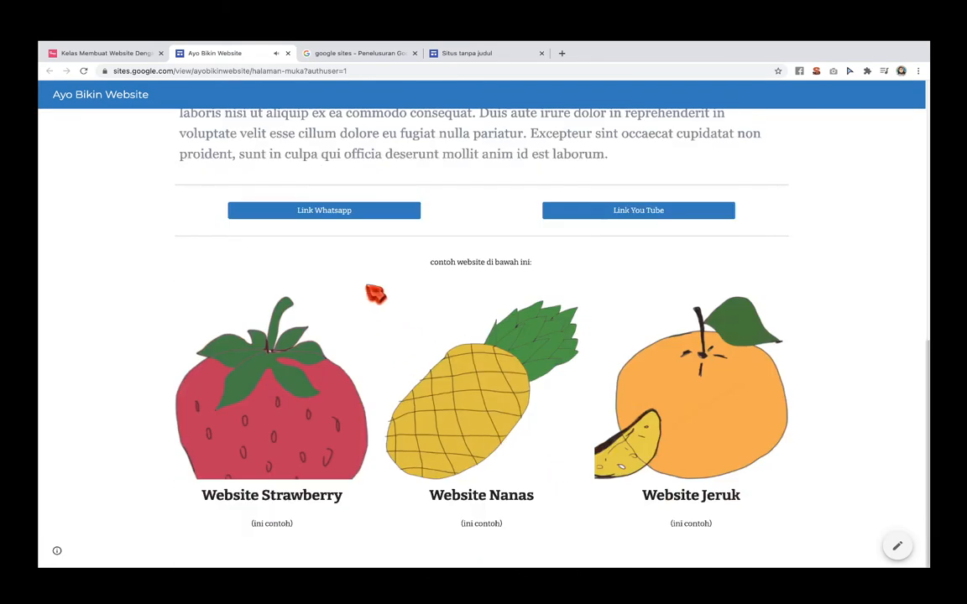
pyautogui.click(343, 216)
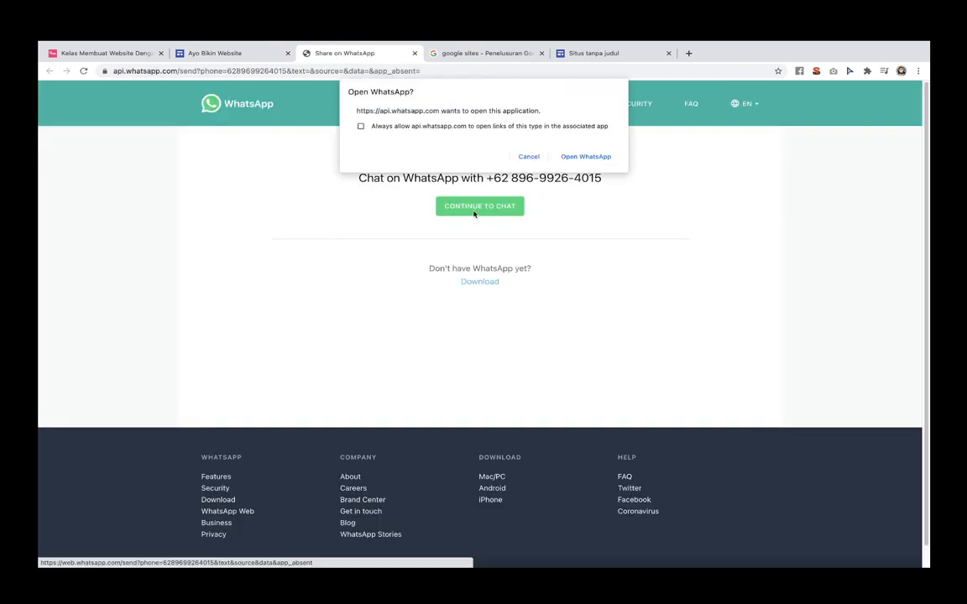
pyautogui.click(414, 52)
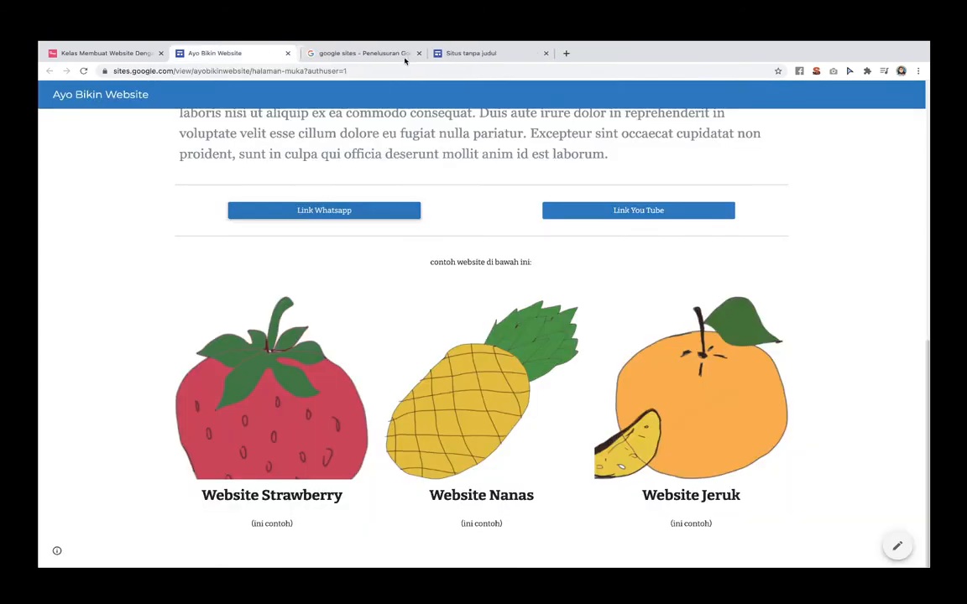
pyautogui.click(608, 214)
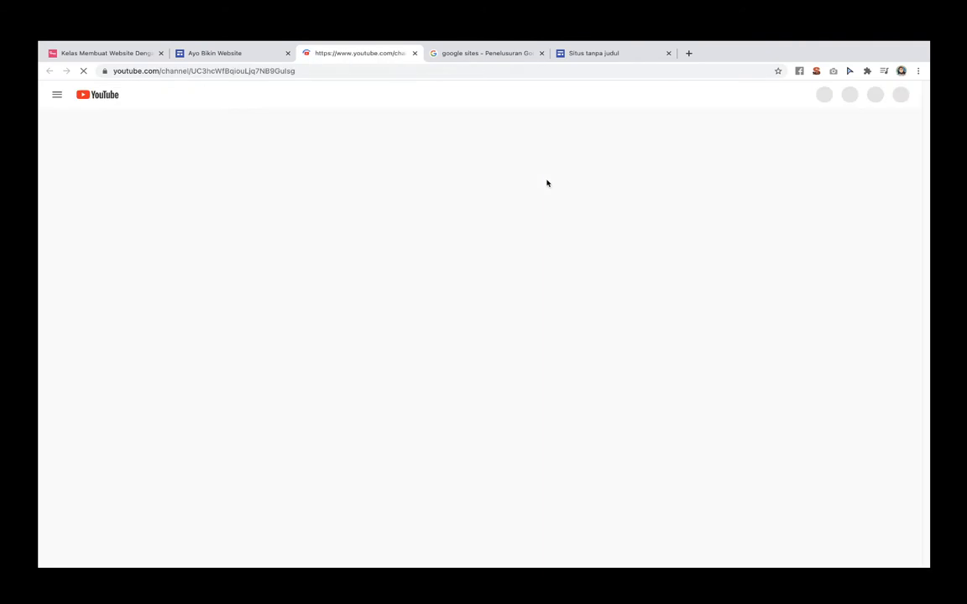
pyautogui.click(414, 54)
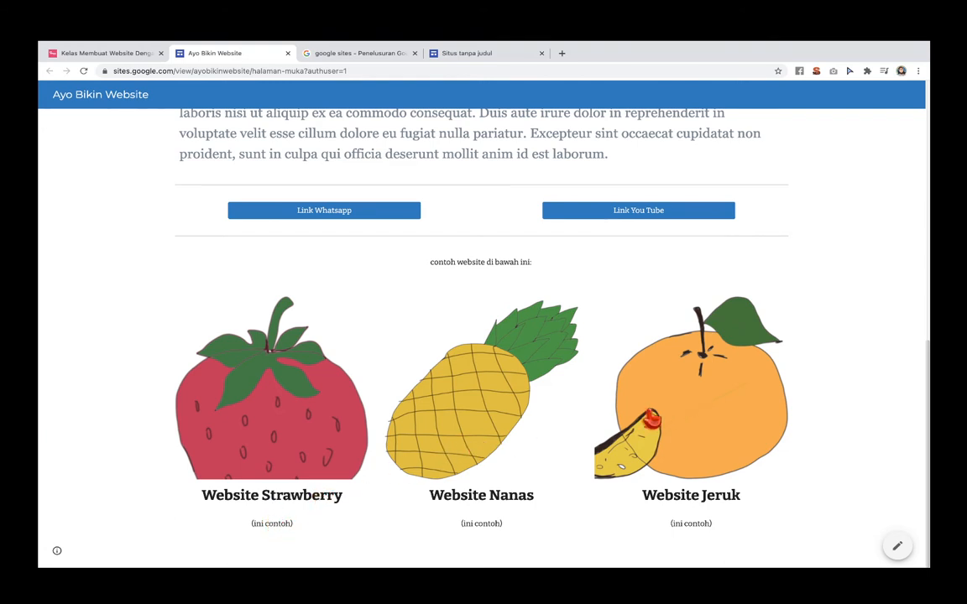
# Look over the published one-page site from its header and video down to the three fruit website examples
pyautogui.scroll(15, 550, 375)
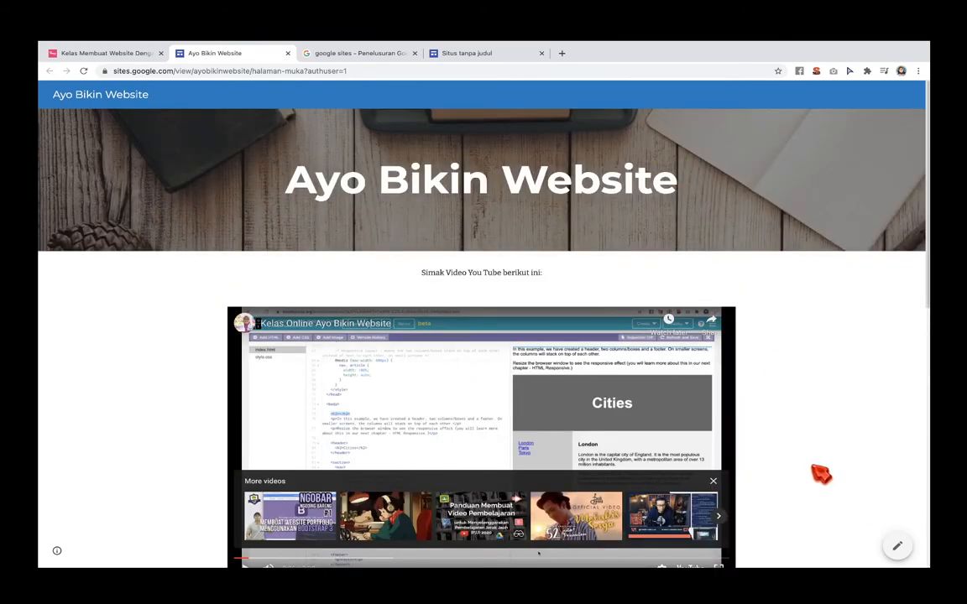
pyautogui.scroll(-2, 848, 416)
pyautogui.scroll(-5, 850, 417)
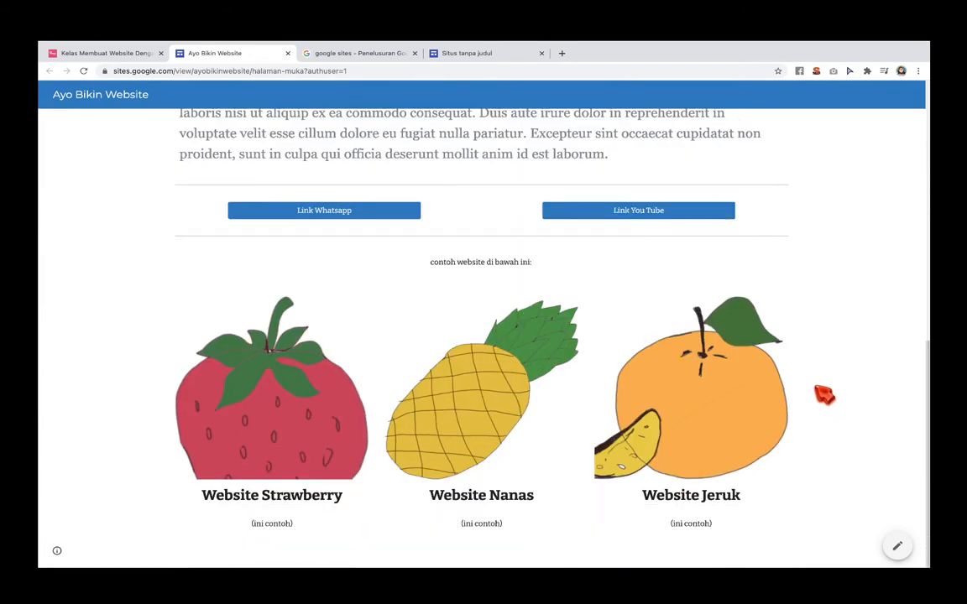
pyautogui.scroll(4, 785, 295)
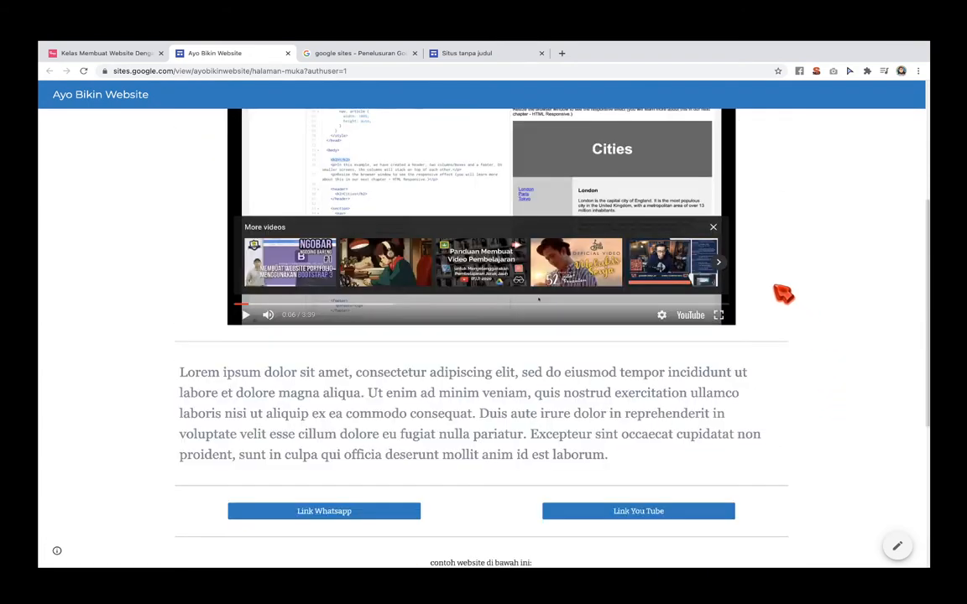
# Return to the Kelasku Digital article and examine its screenshot of the published Ayo Bikin Website page
pyautogui.click(88, 50)
pyautogui.click(181, 302)
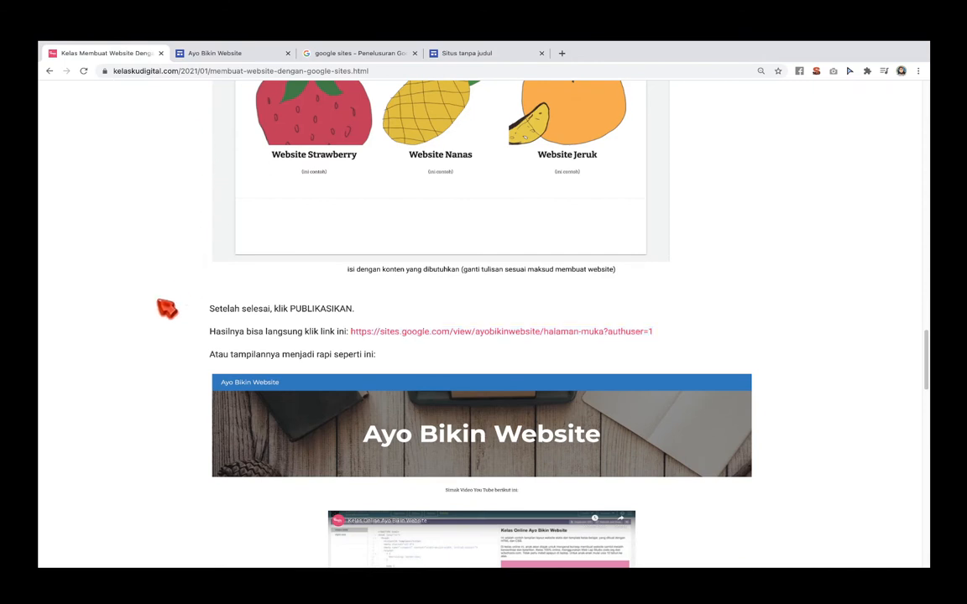
pyautogui.scroll(-2, 164, 306)
pyautogui.scroll(-3, 167, 308)
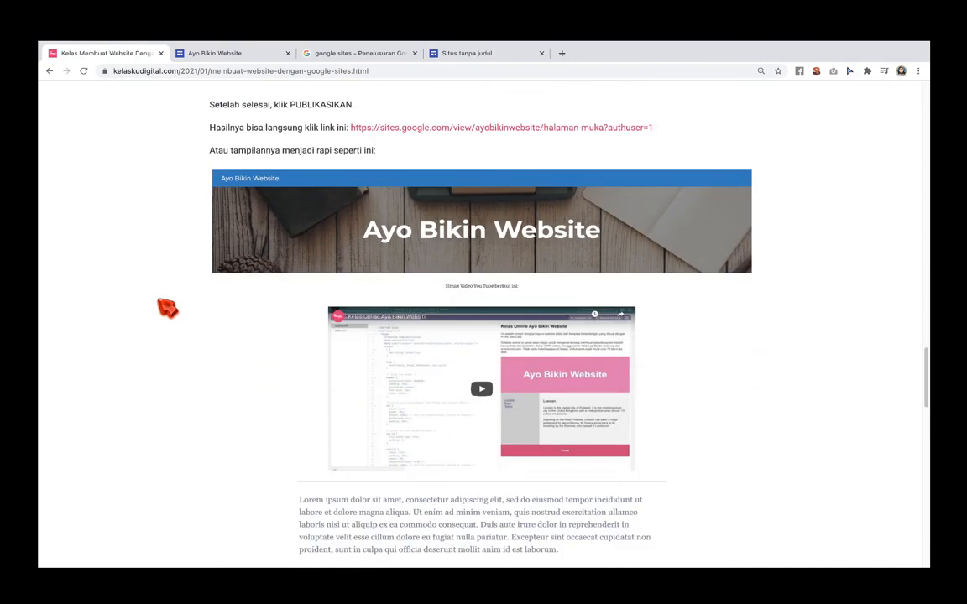
pyautogui.scroll(-1, 167, 308)
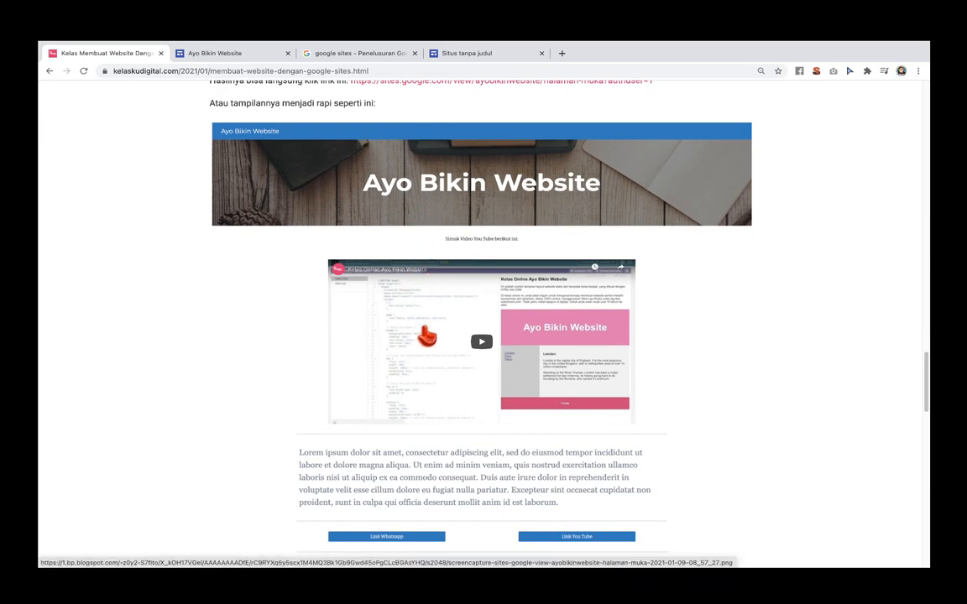
# Read the Deploying section on sharing the site link directly or shortening it with s.id
pyautogui.scroll(-4, 427, 340)
pyautogui.scroll(-7, 485, 352)
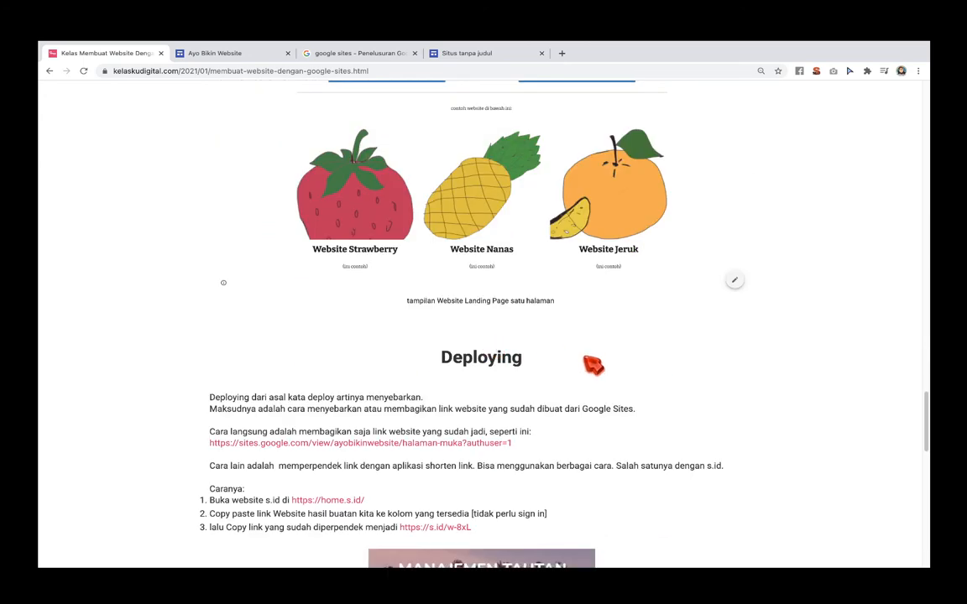
pyautogui.scroll(-2, 591, 367)
pyautogui.scroll(-2, 608, 360)
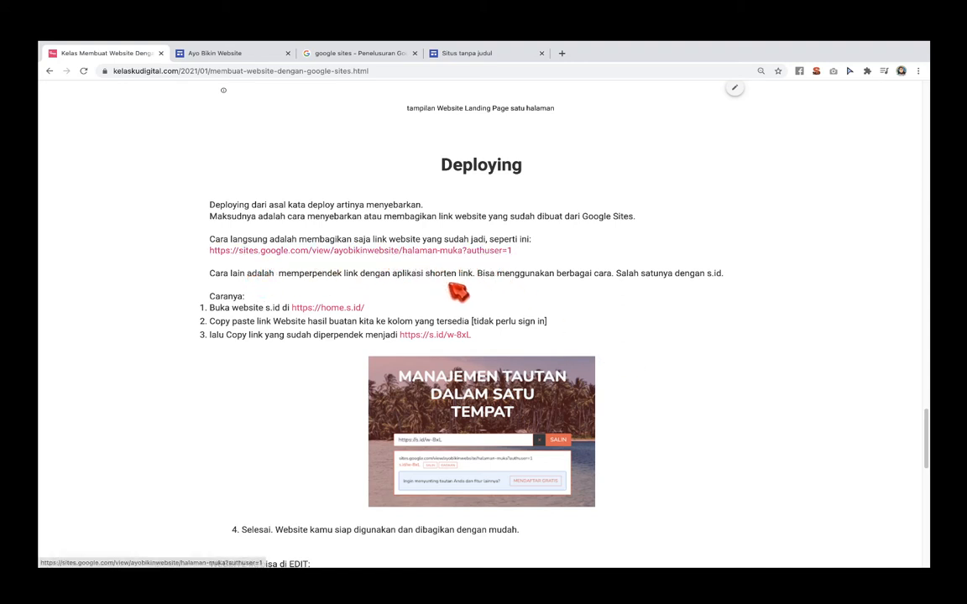
# Read the article's closing parts on s.id link shortening, editing the site from Google Drive and the e-certificate, and return to Prototyping
pyautogui.scroll(-3, 403, 260)
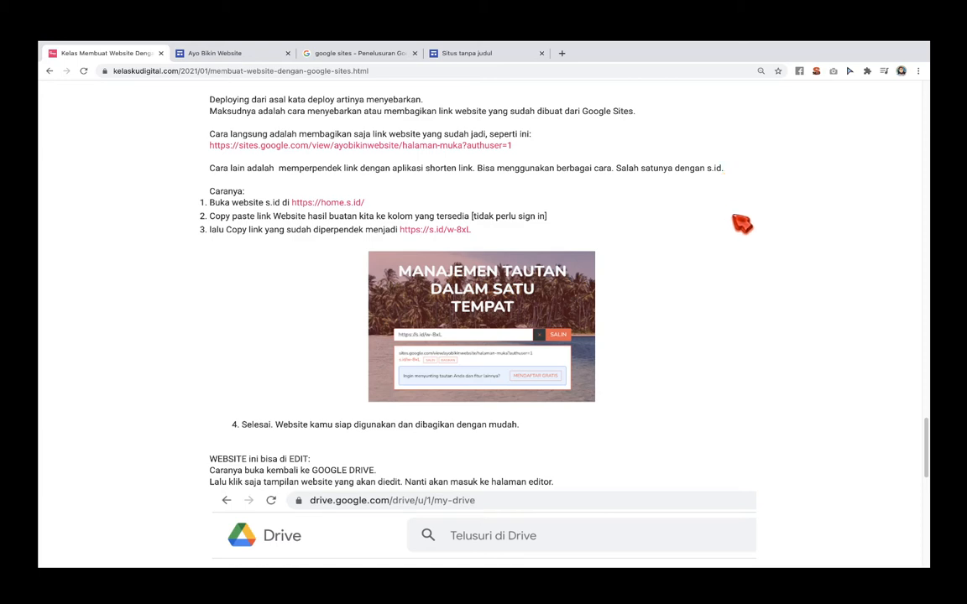
pyautogui.scroll(-2, 743, 222)
pyautogui.scroll(-4, 750, 241)
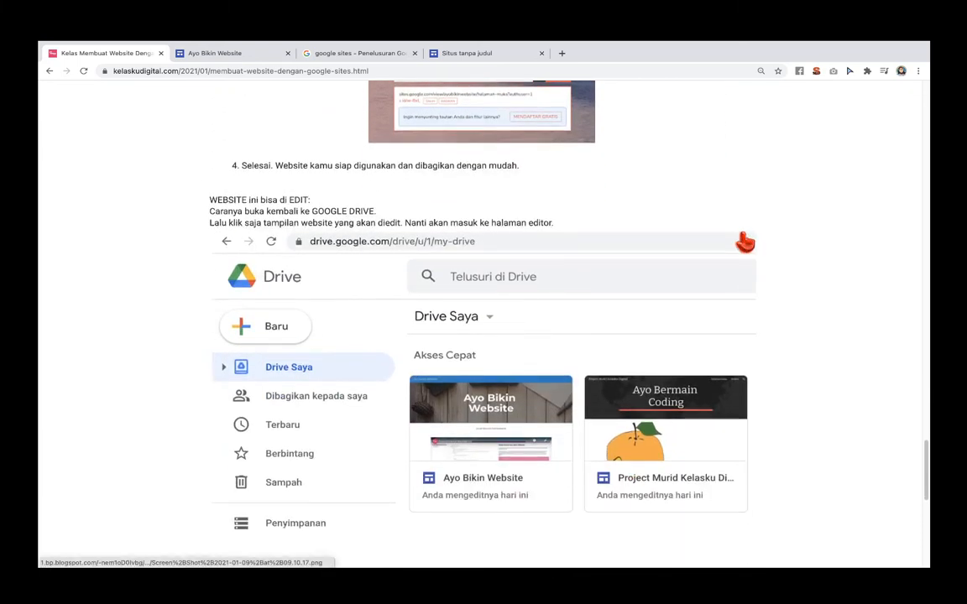
pyautogui.scroll(-1, 741, 231)
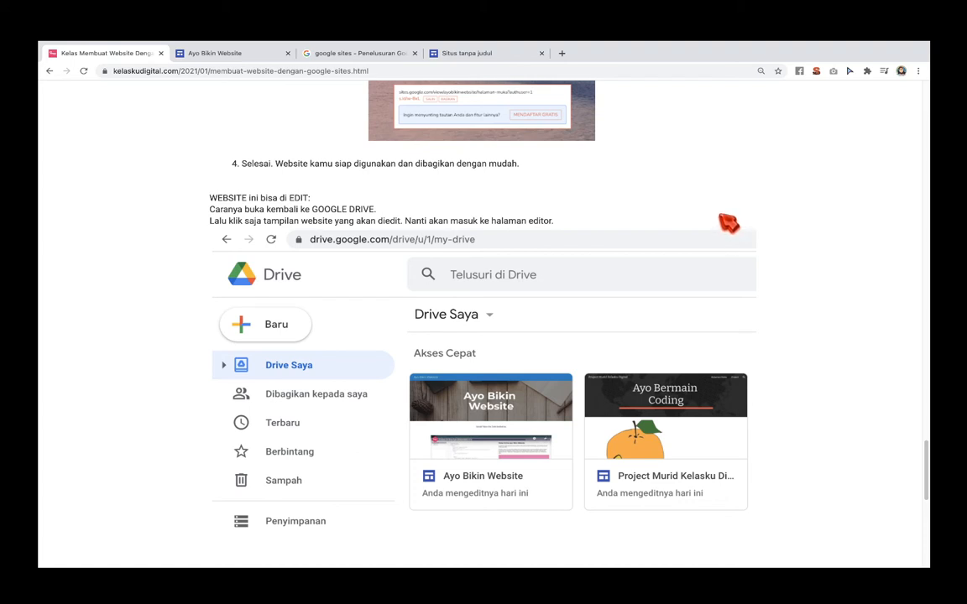
pyautogui.scroll(-3, 726, 216)
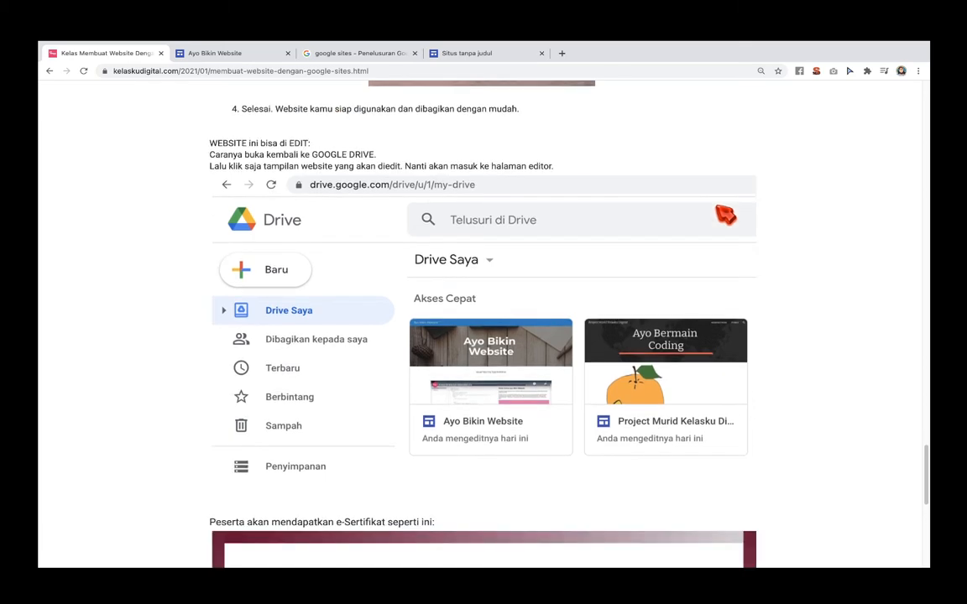
pyautogui.scroll(-4, 498, 209)
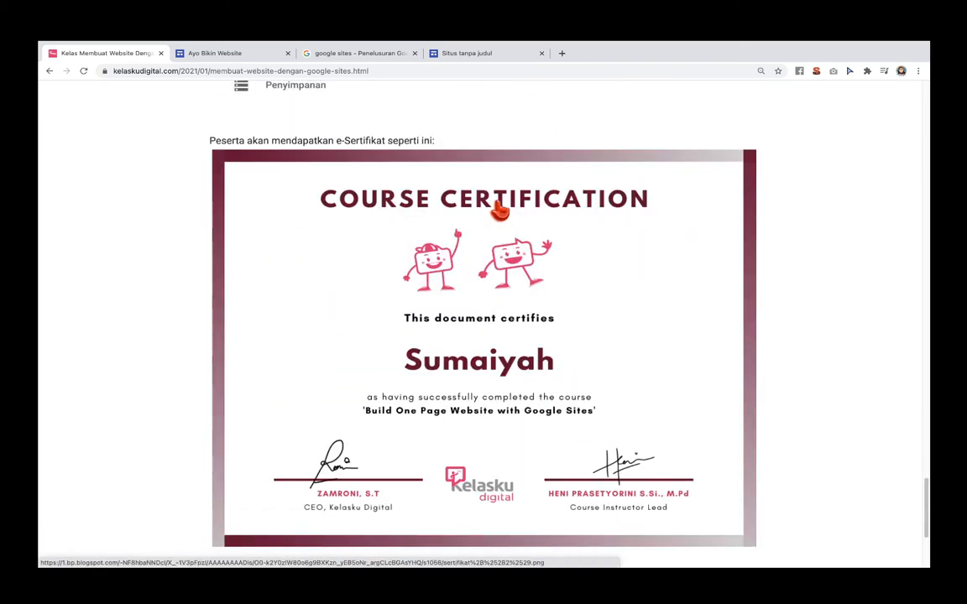
pyautogui.scroll(-2, 530, 213)
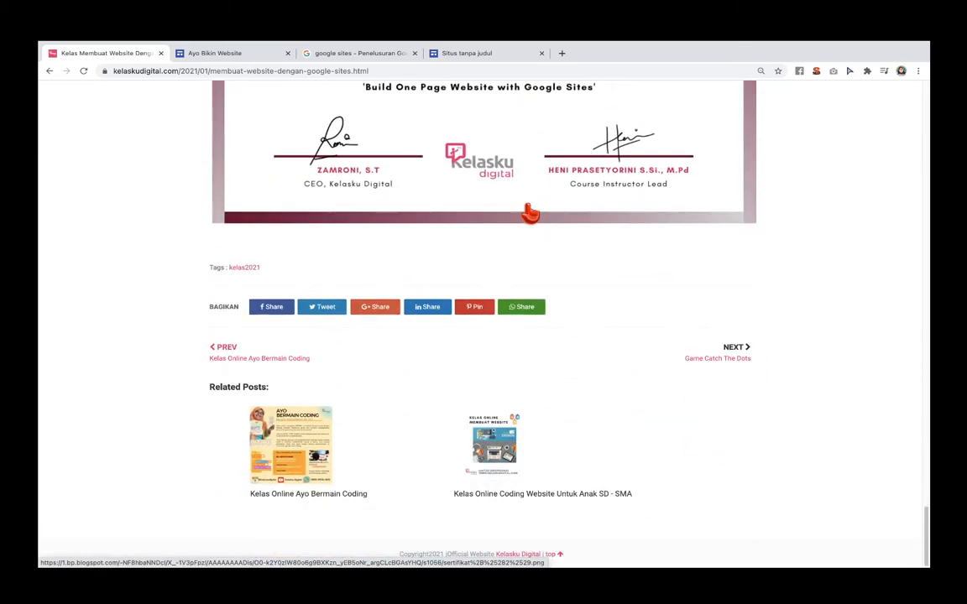
pyautogui.scroll(15, 529, 213)
pyautogui.scroll(10, 533, 215)
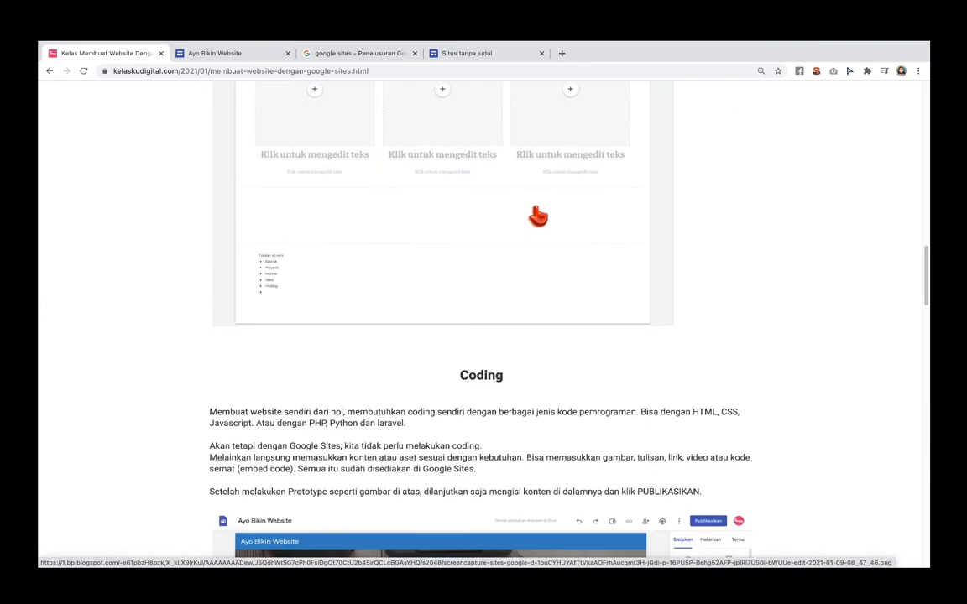
pyautogui.scroll(8, 638, 243)
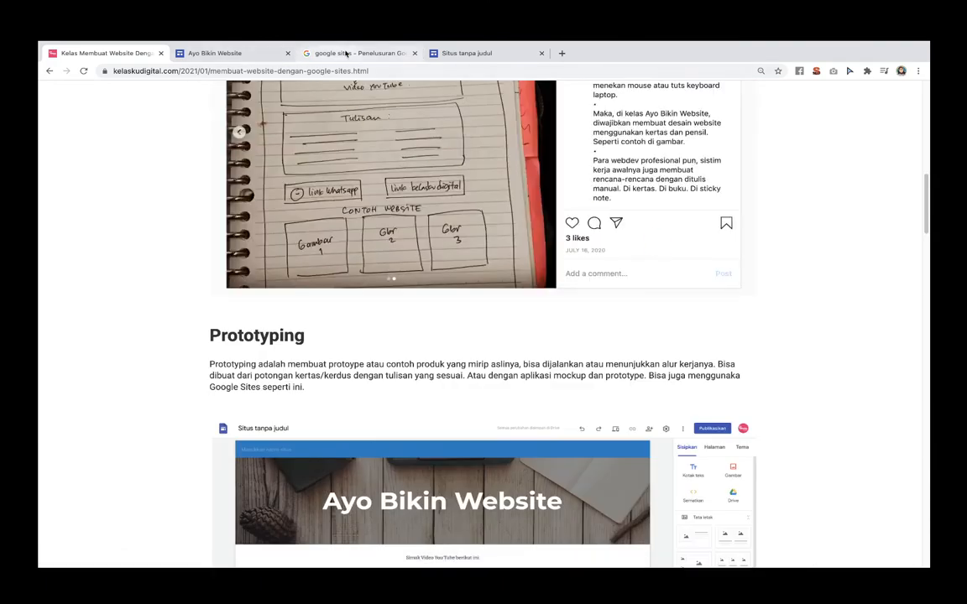
# Examine the Google results for "google sites" at larger size, focusing on the search query and the Google Sites: Sign-in entry
pyautogui.click(346, 53)
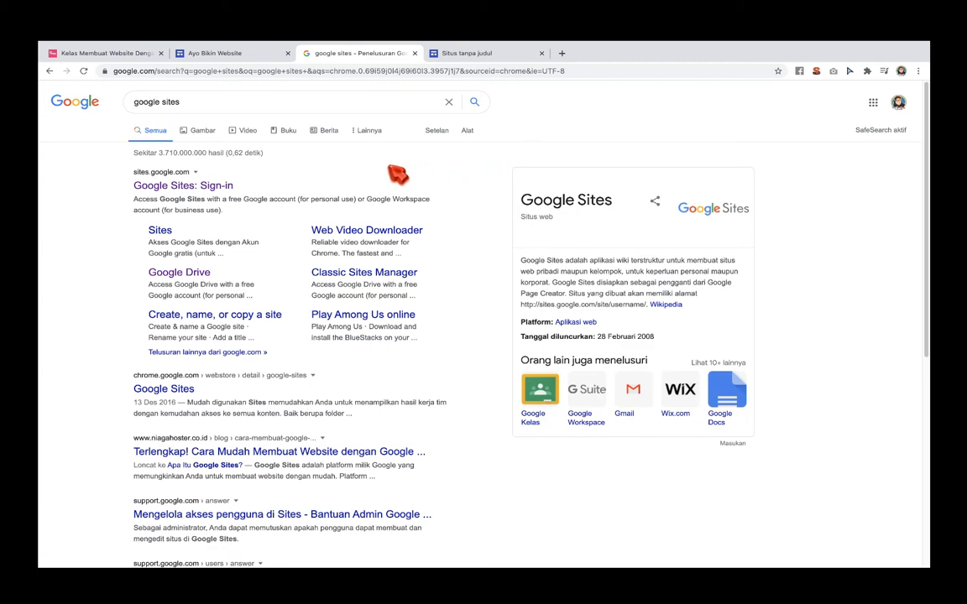
pyautogui.scroll(2, 284, 111)
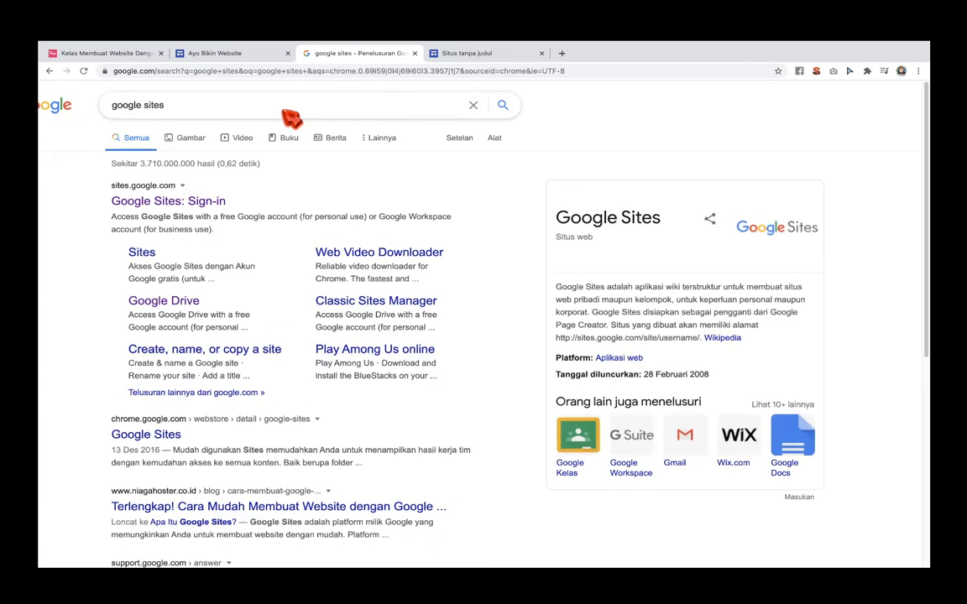
pyautogui.hscroll(-2, 290, 118)
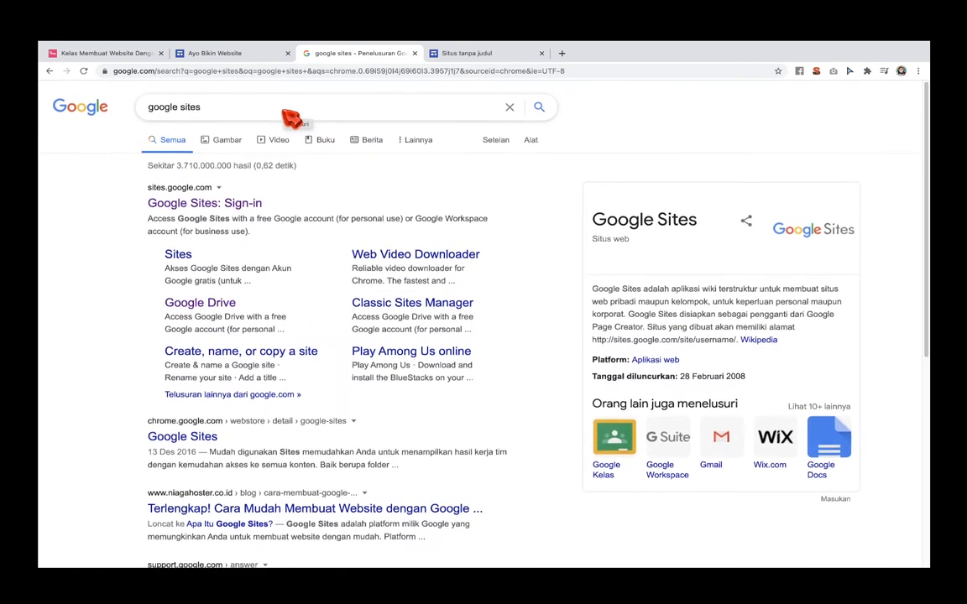
pyautogui.scroll(3, 290, 118)
pyautogui.hscroll(-4, 290, 118)
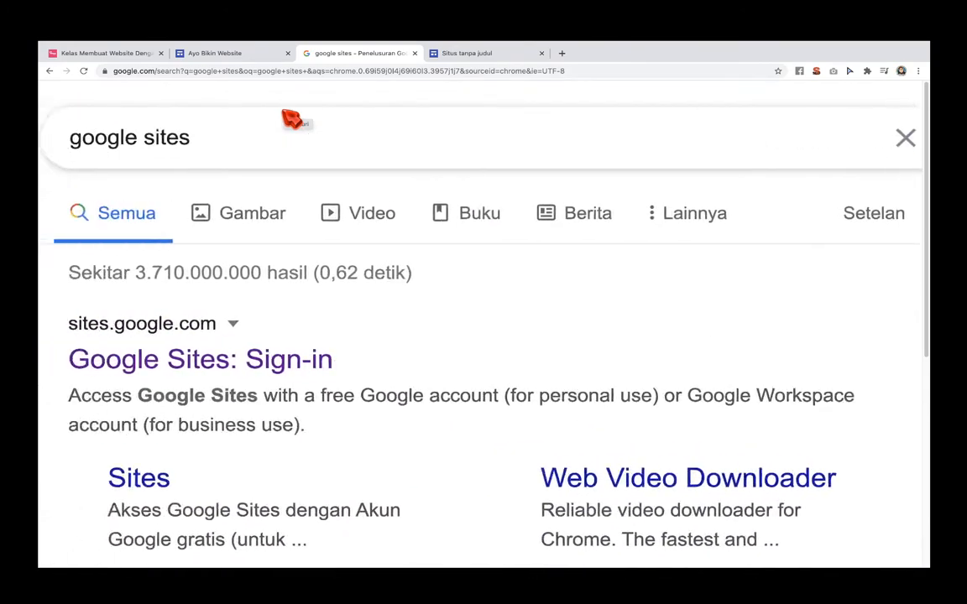
pyautogui.hscroll(-3, 289, 117)
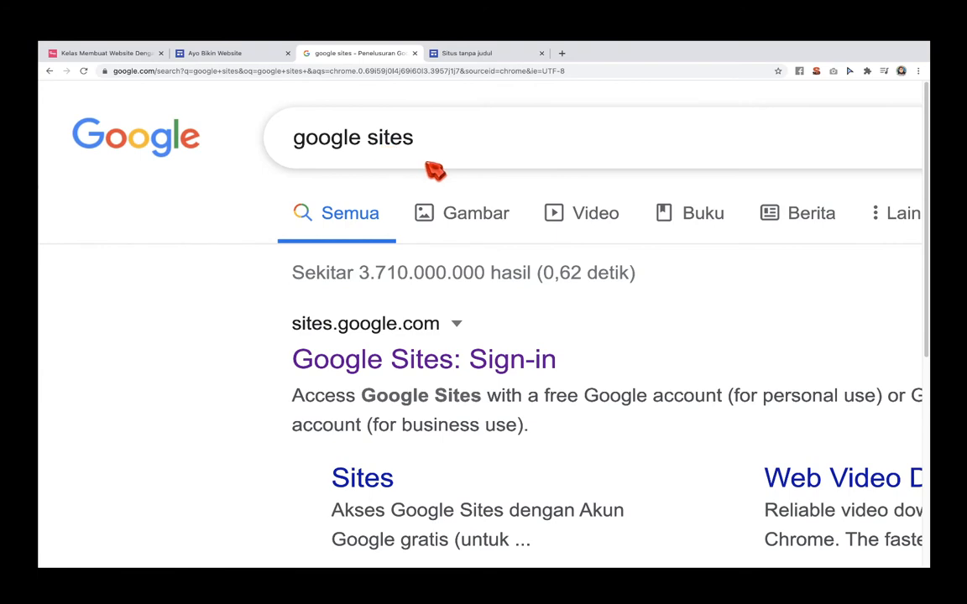
pyautogui.scroll(-4, 454, 168)
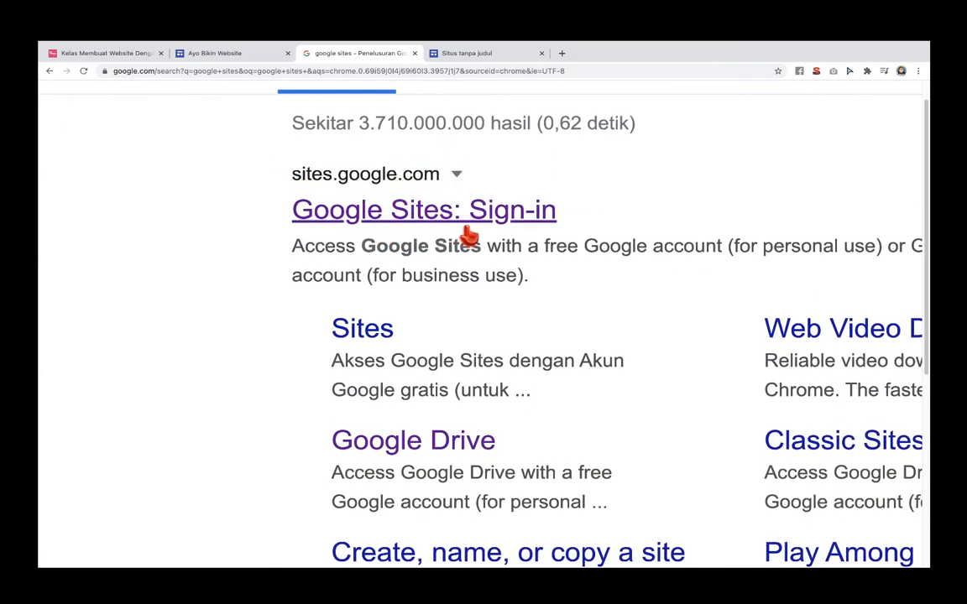
pyautogui.scroll(-5, 467, 232)
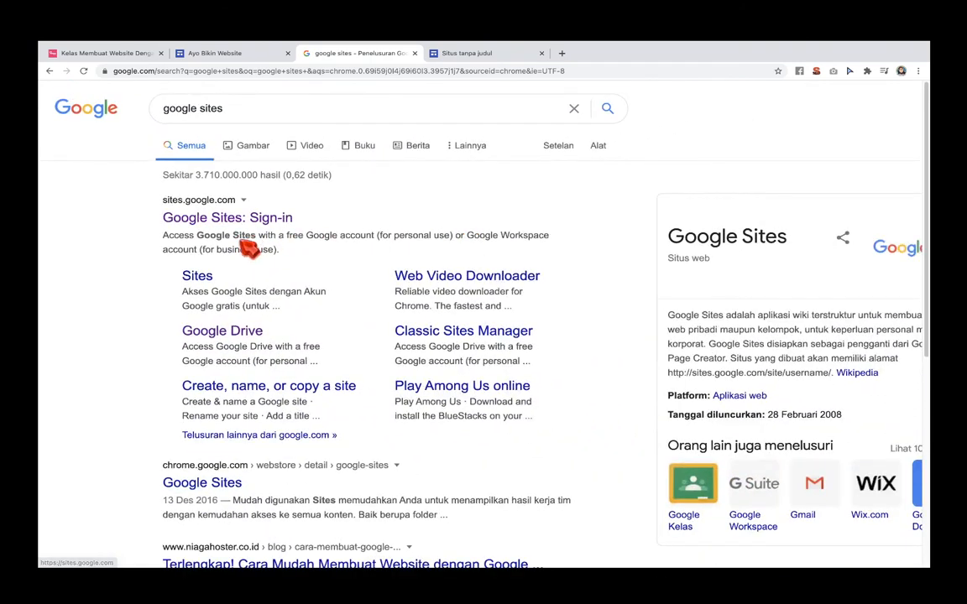
# Switch to the untitled Google Sites project and name the site document "Website Hasil Karya Bona"
pyautogui.click(470, 55)
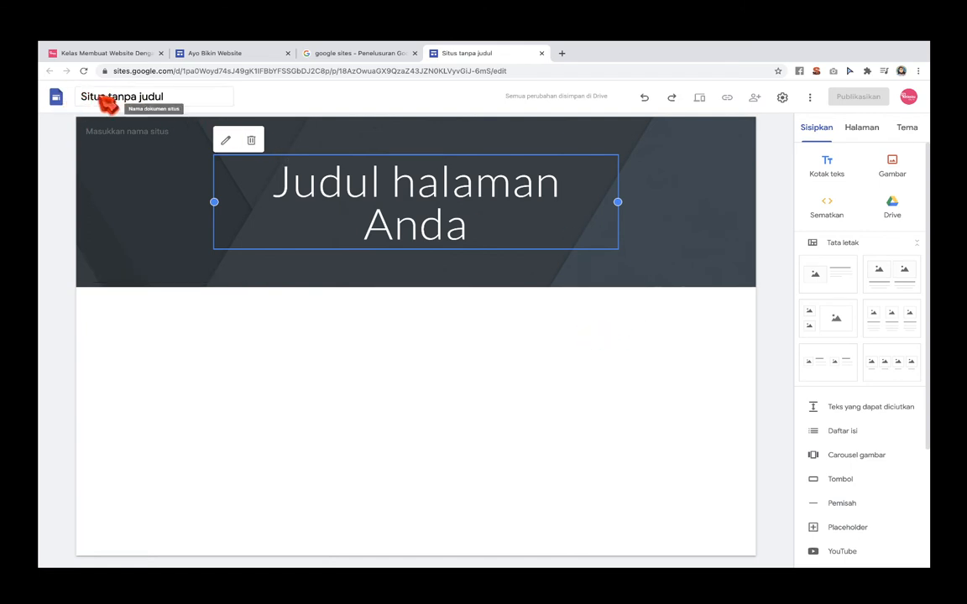
pyautogui.click(189, 103)
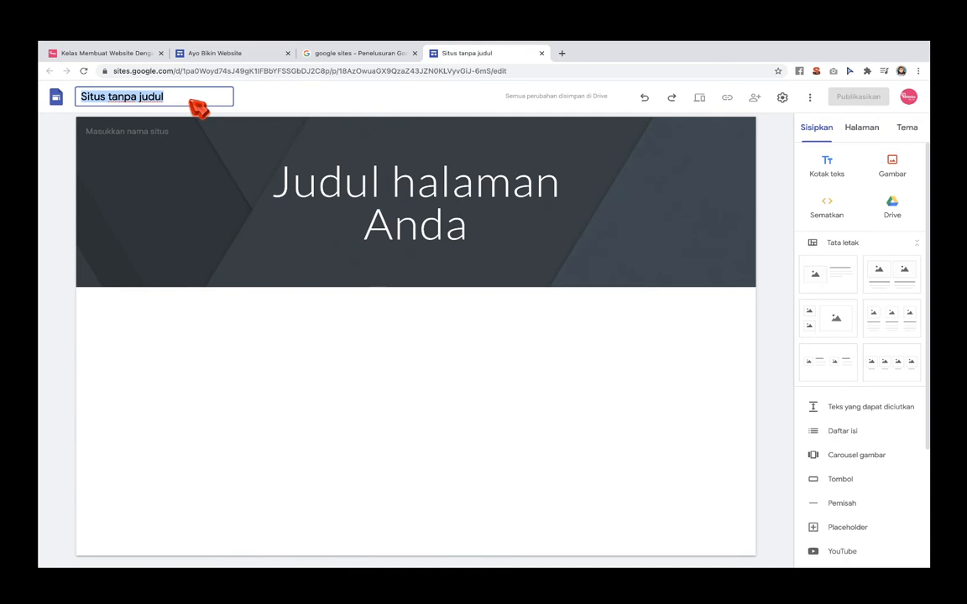
pyautogui.write('Website Hasil Karya Bona')
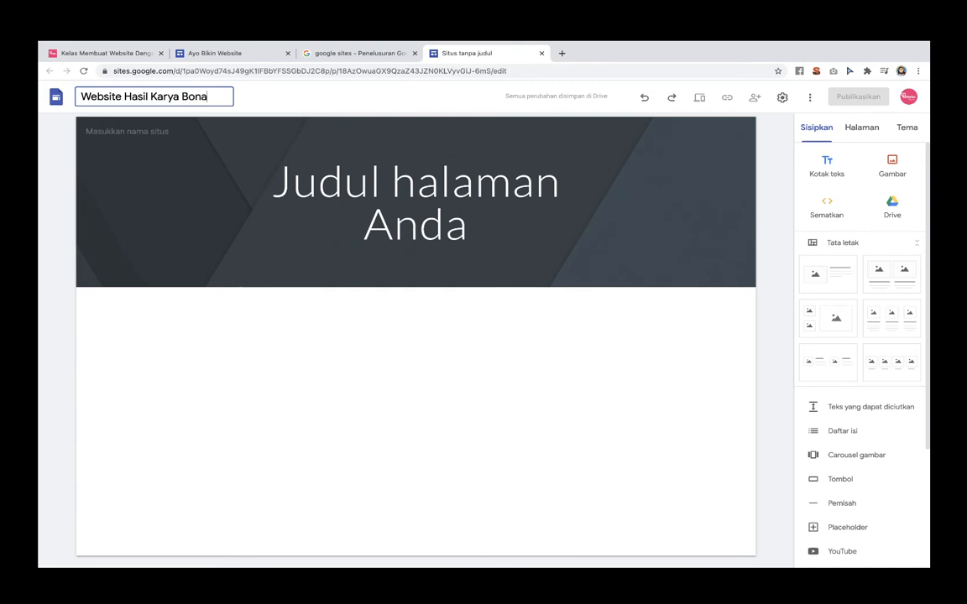
pyautogui.click(331, 102)
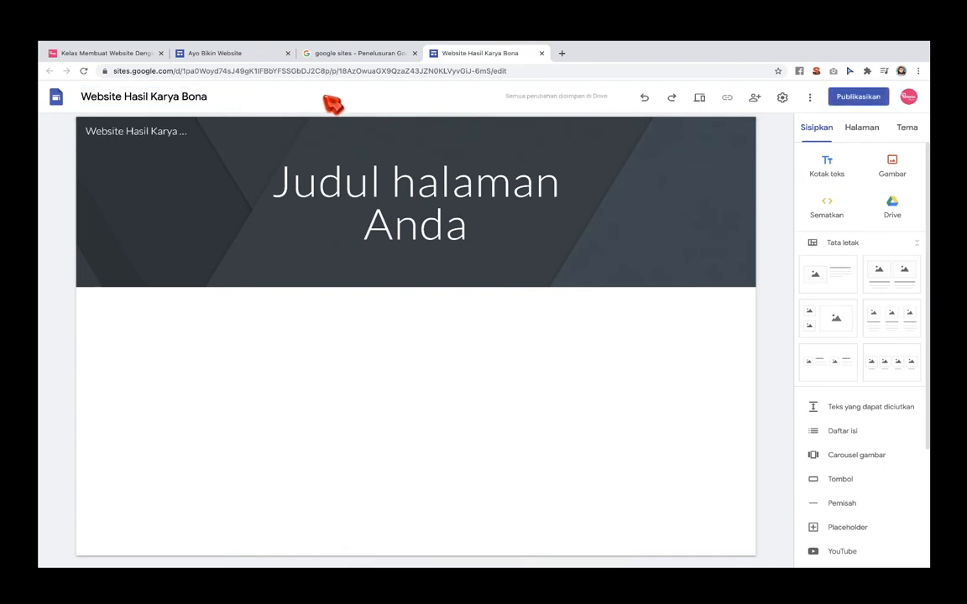
# Shorten the site document's name to "Website Bona" by removing the words "Hasil Karya"
pyautogui.click(183, 102)
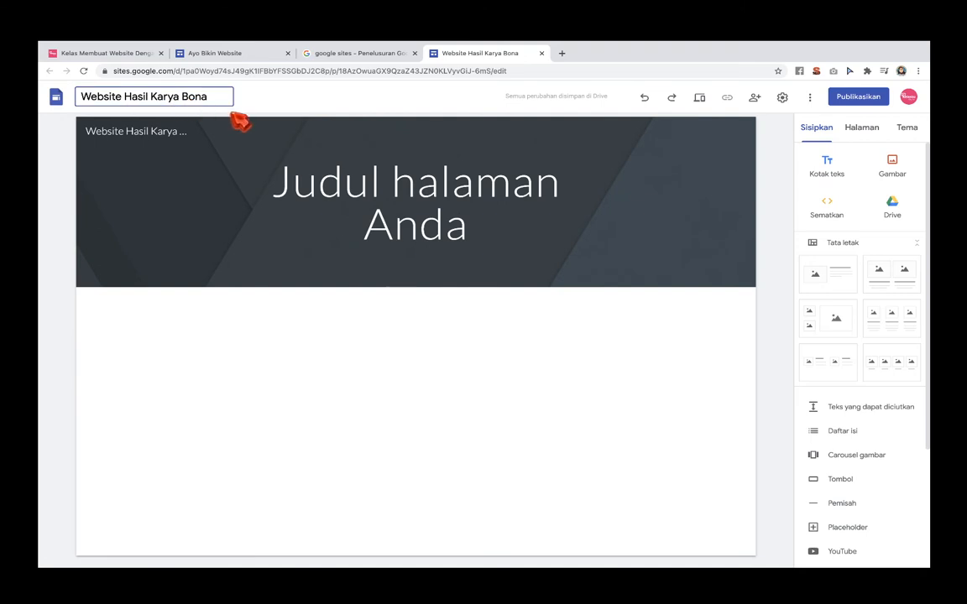
pyautogui.click(179, 97)
pyautogui.press('BackSpace')
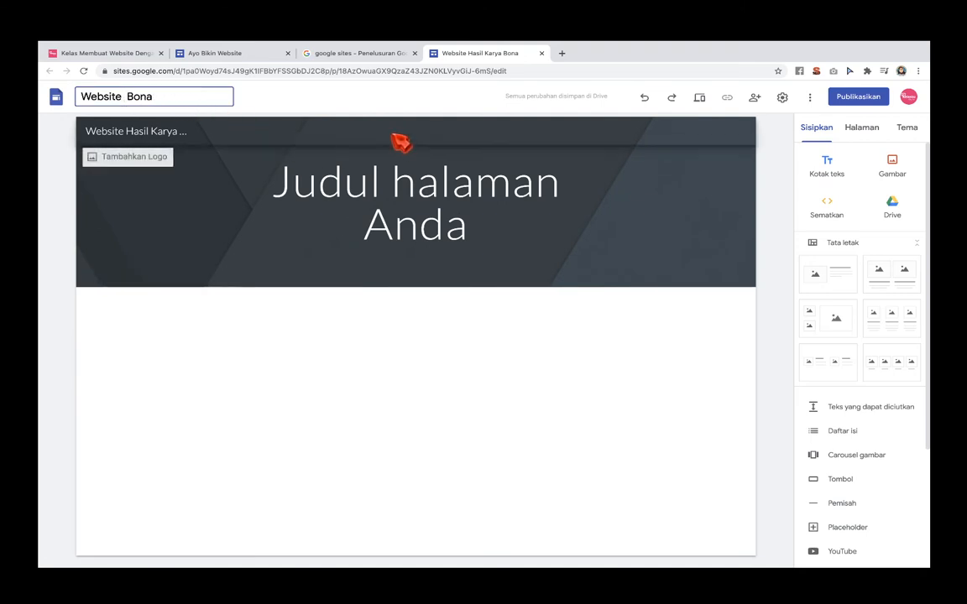
pyautogui.click(381, 97)
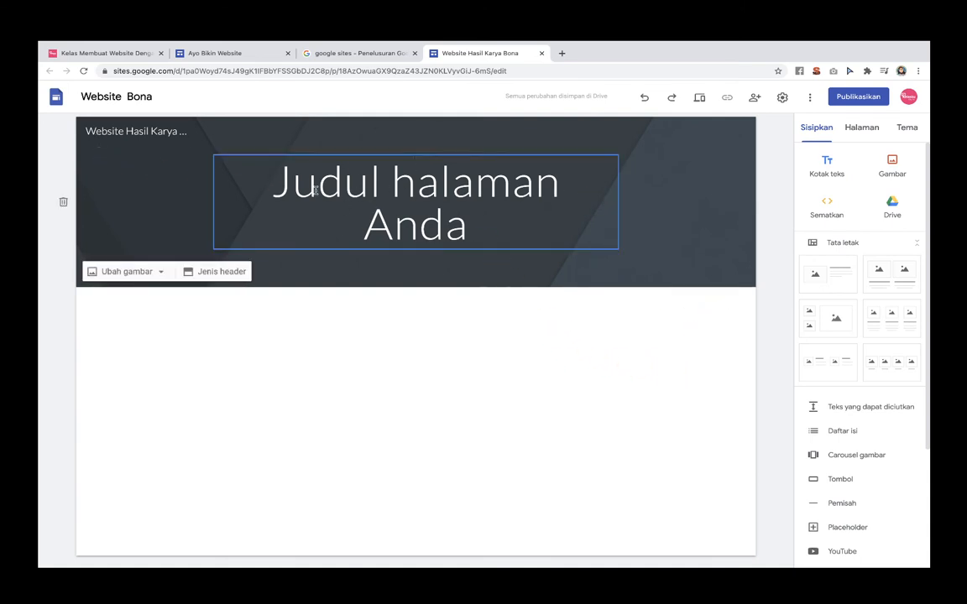
# Replace the placeholder page title in the header with "Bona"
pyautogui.click(385, 194)
pyautogui.hotkey('ctrl', 'a')
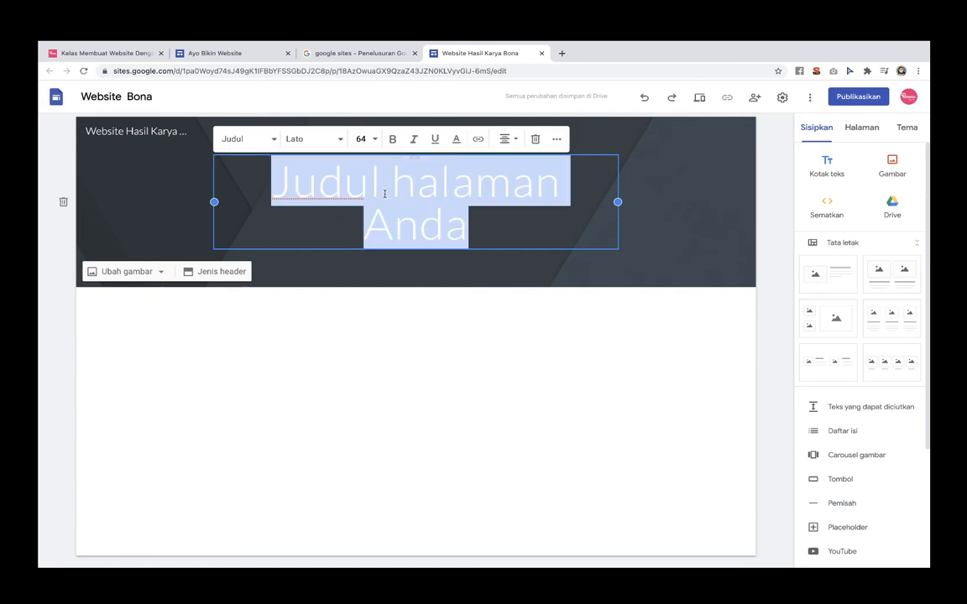
pyautogui.write('Bona')
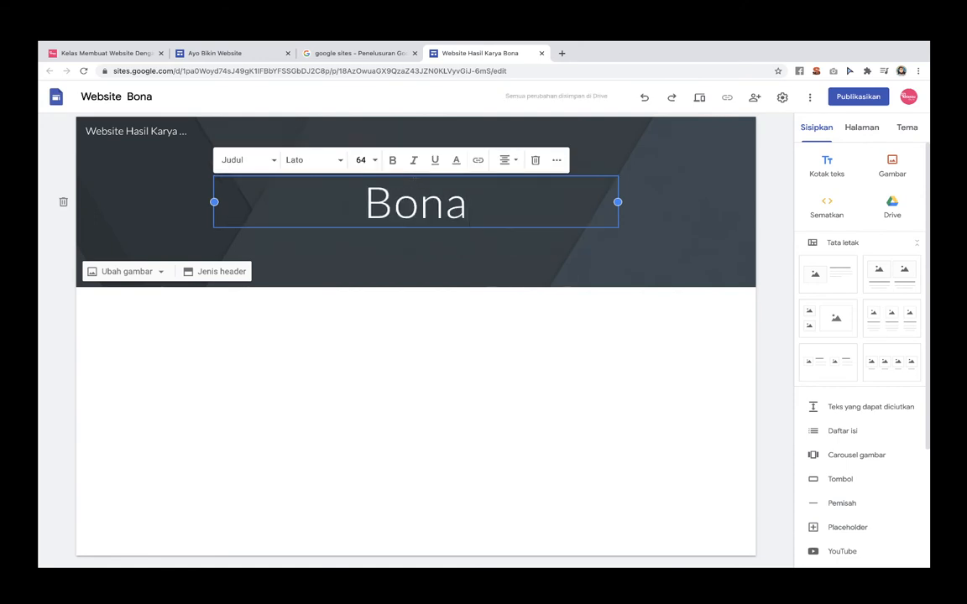
# Add the line "Si Gajah Berbelalai Panjang" under the header title and centre it
pyautogui.press('Return')
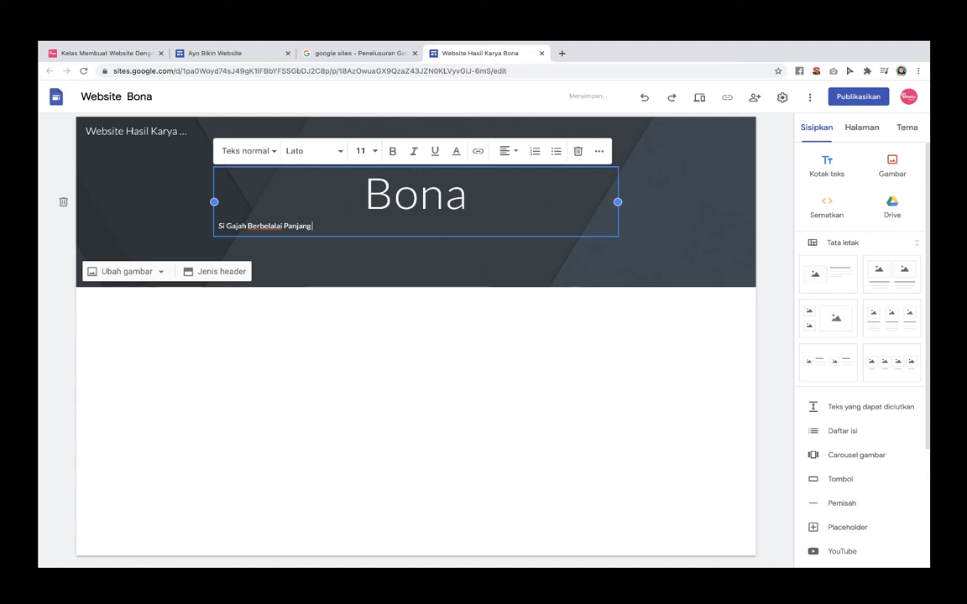
pyautogui.click(512, 152)
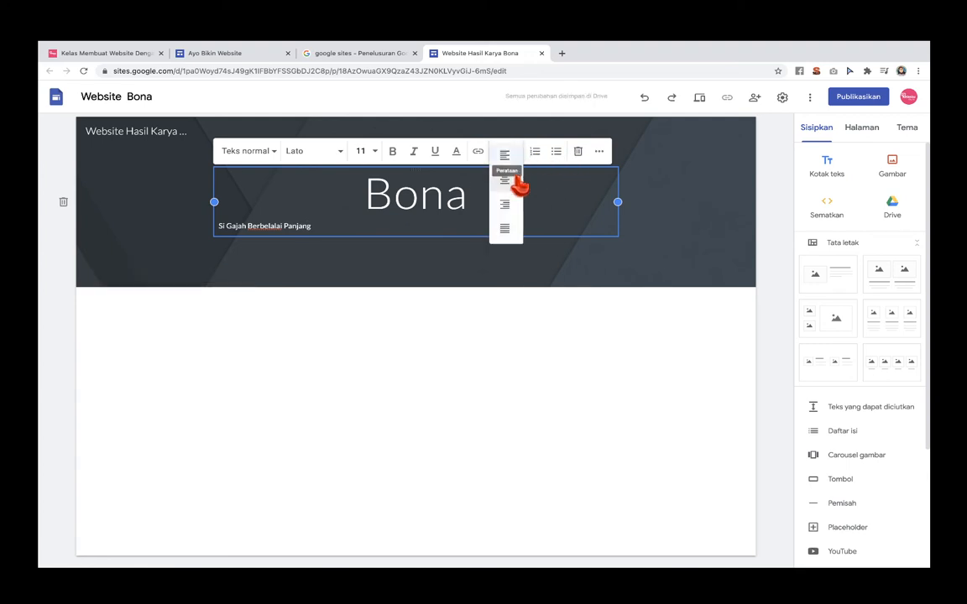
pyautogui.click(506, 180)
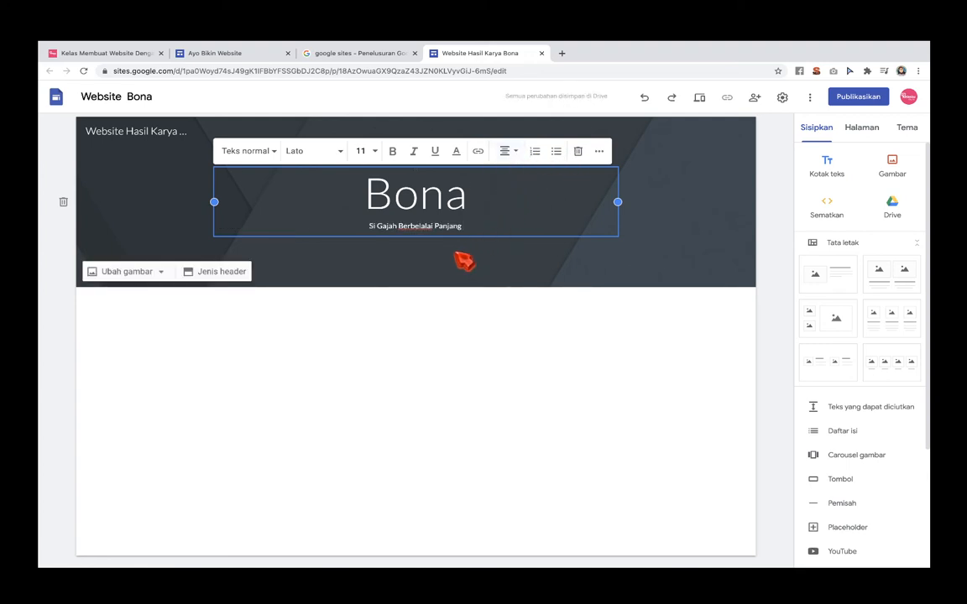
pyautogui.click(608, 326)
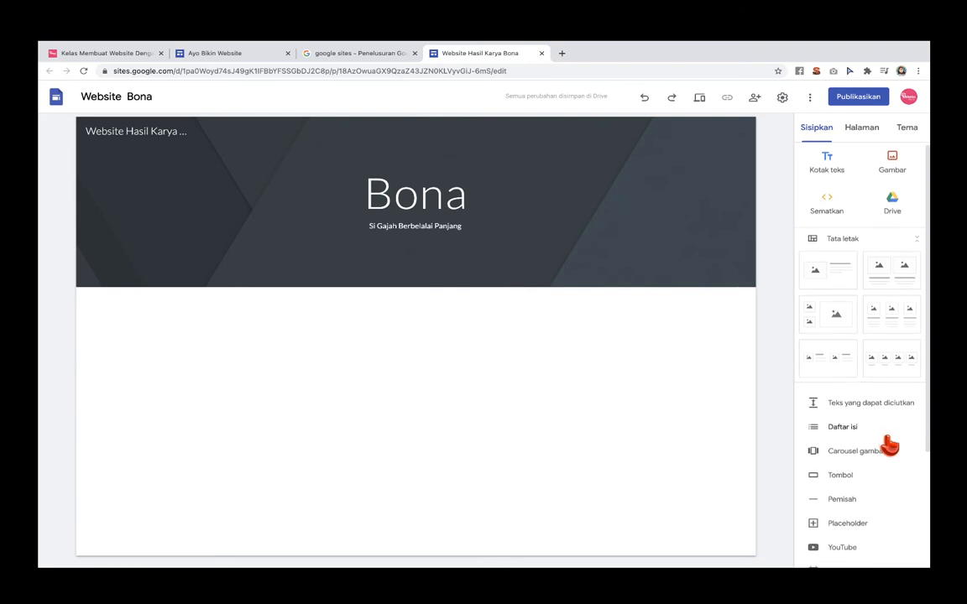
# Insert the layout with one image beside text under the header, and add a divider (Pemisah) below it
pyautogui.scroll(-2, 889, 443)
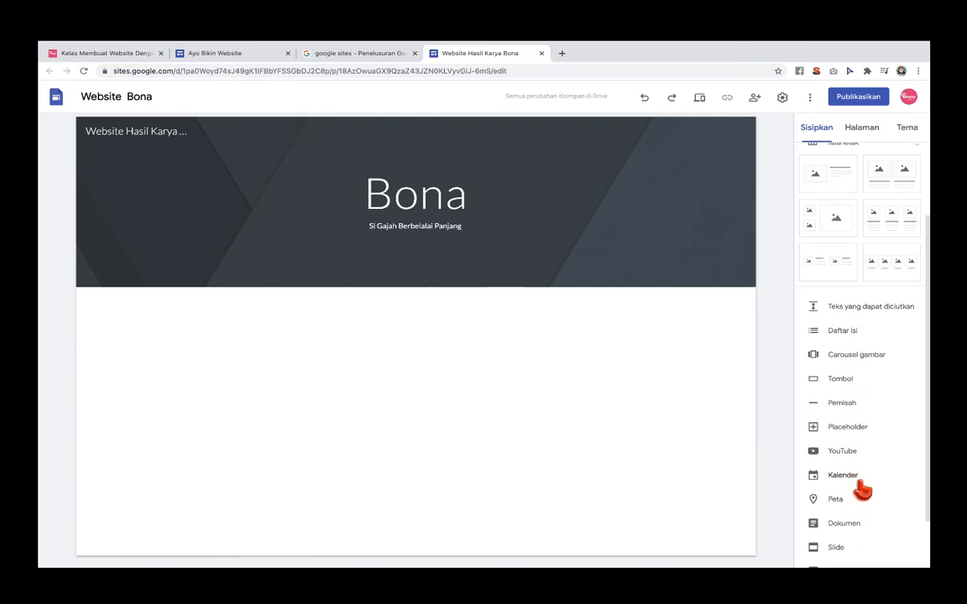
pyautogui.scroll(-1, 886, 416)
pyautogui.scroll(3, 873, 320)
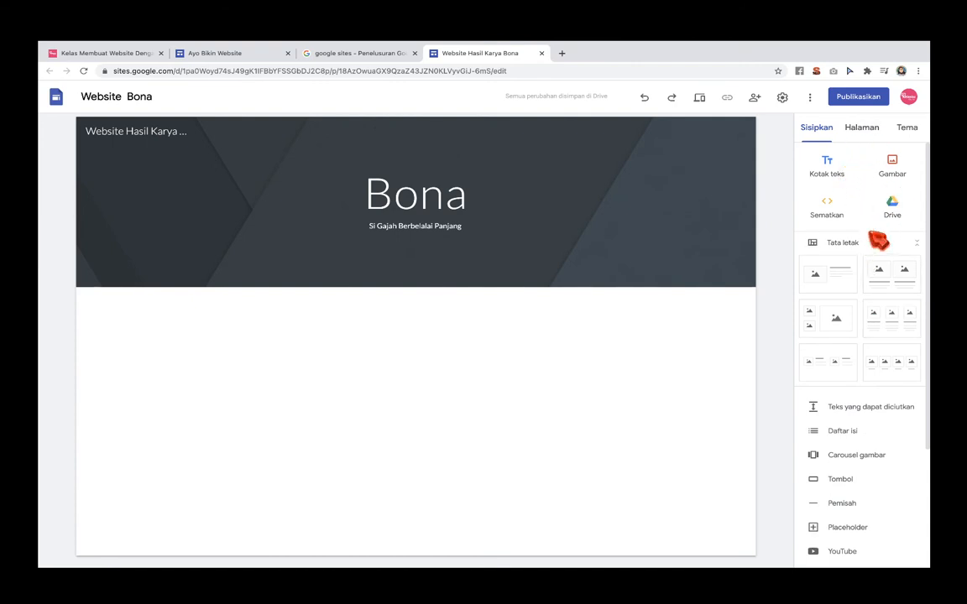
pyautogui.click(839, 276)
pyautogui.moveTo(827, 284); pyautogui.dragTo(405, 365)
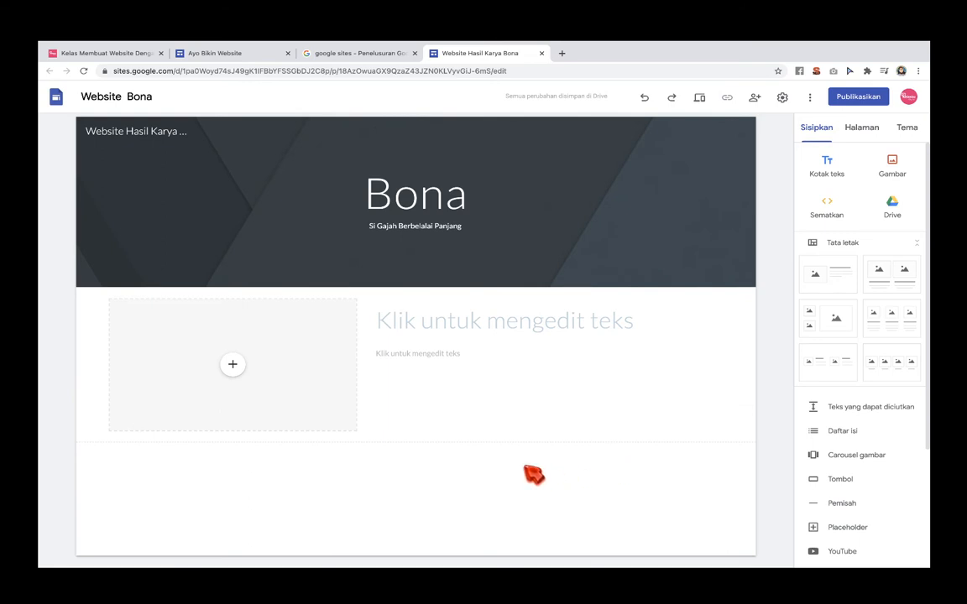
pyautogui.click(839, 508)
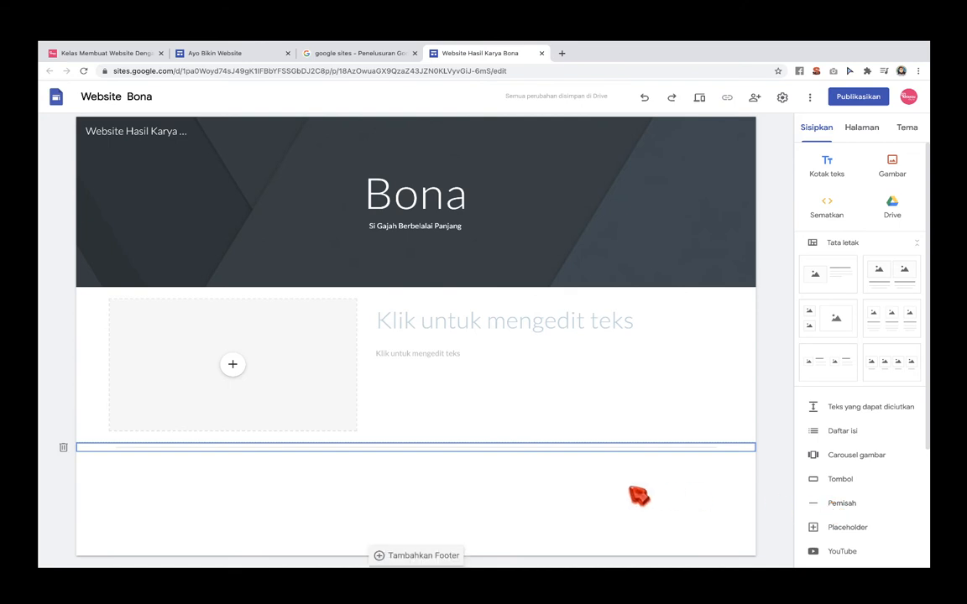
pyautogui.click(479, 482)
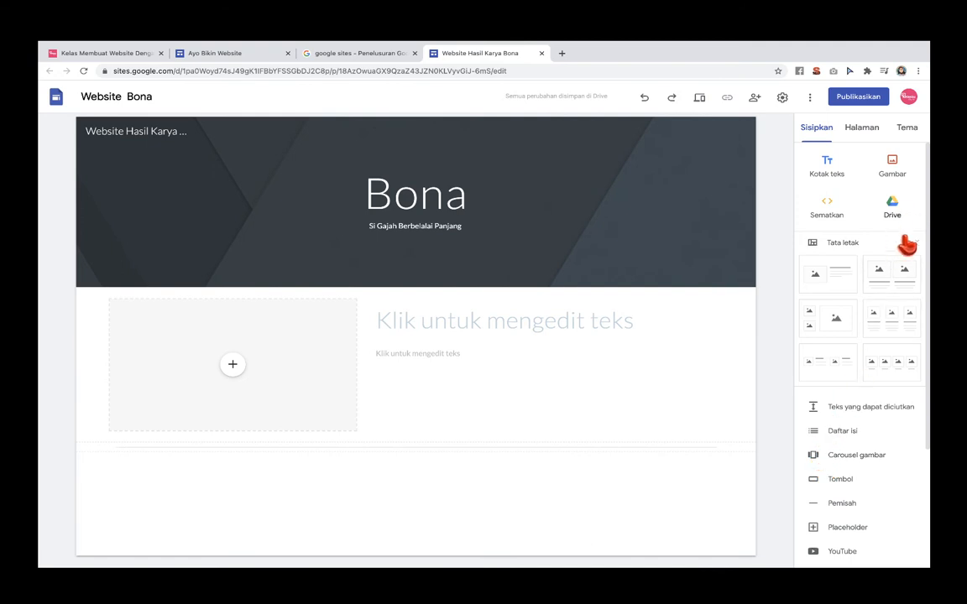
# Start a YouTube video insertion, and open the Kelasku Digital channel's video "Ayo Bermain Coding Bersama DoJi" on YouTube in a new tab
pyautogui.click(839, 551)
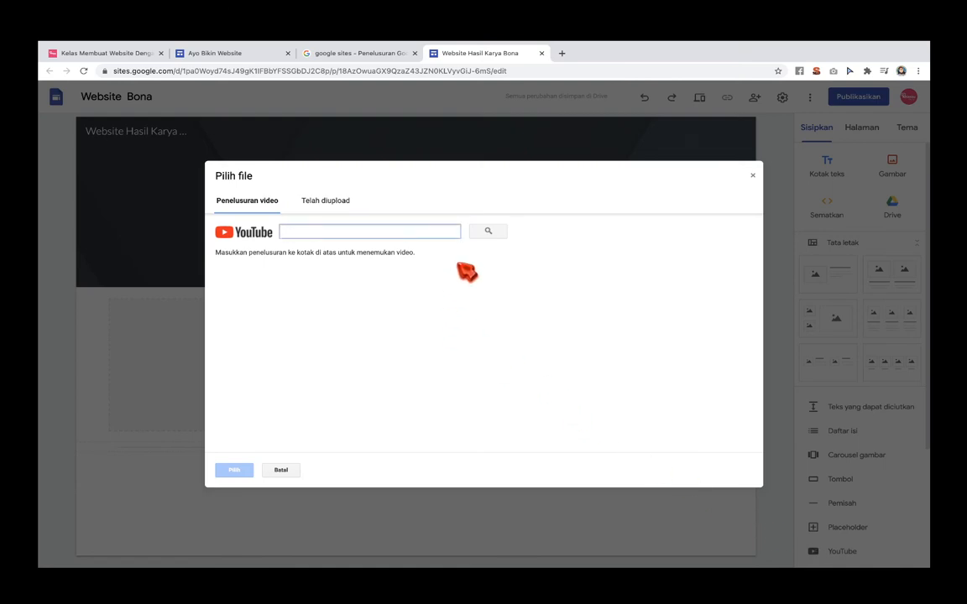
pyautogui.click(562, 54)
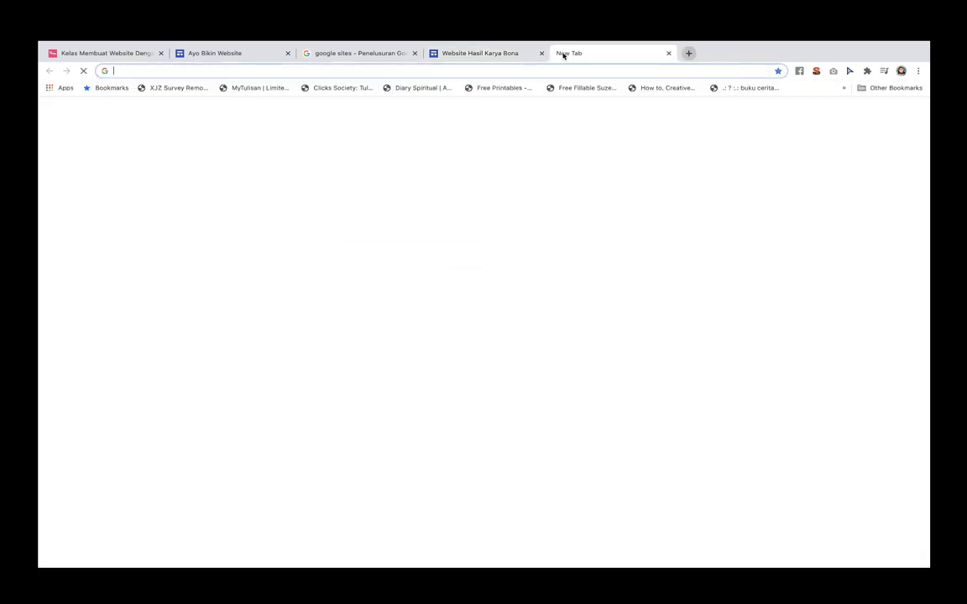
pyautogui.write('yo')
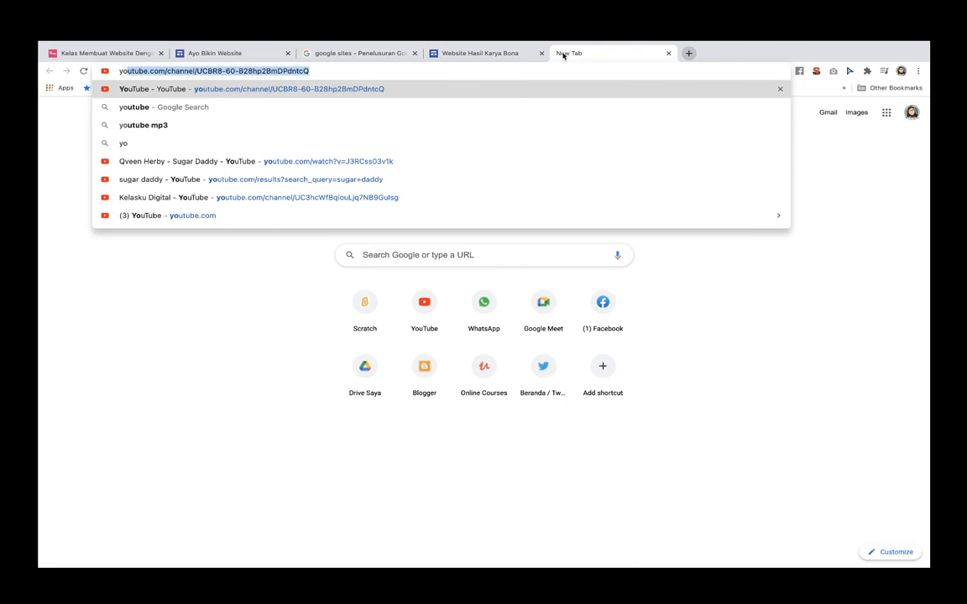
pyautogui.press('Return')
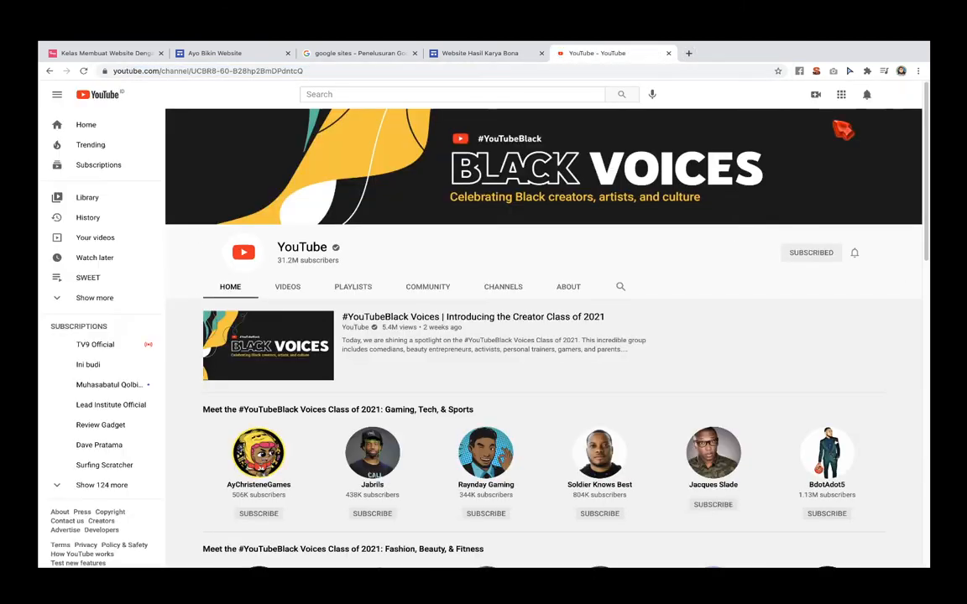
pyautogui.click(898, 95)
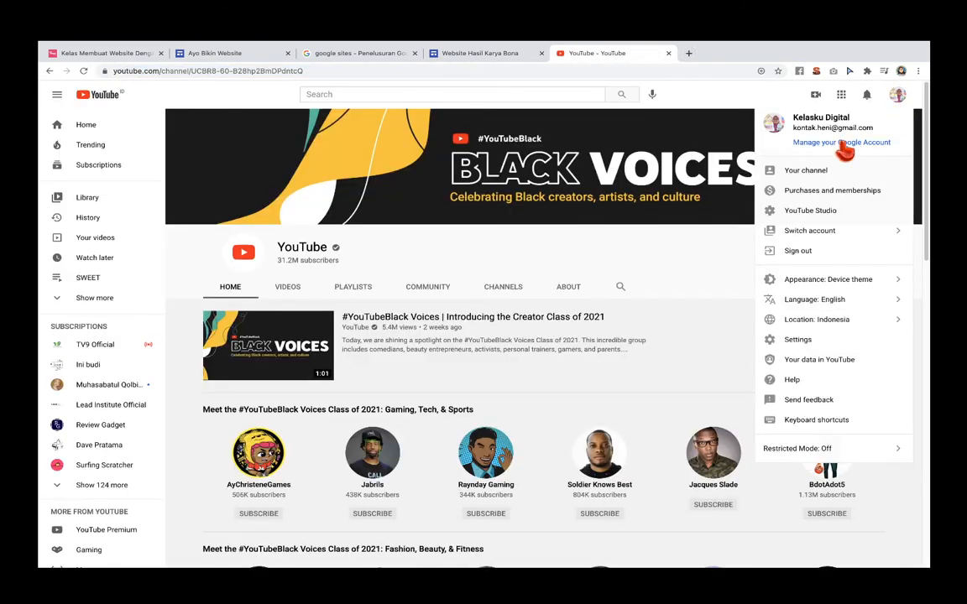
pyautogui.click(807, 171)
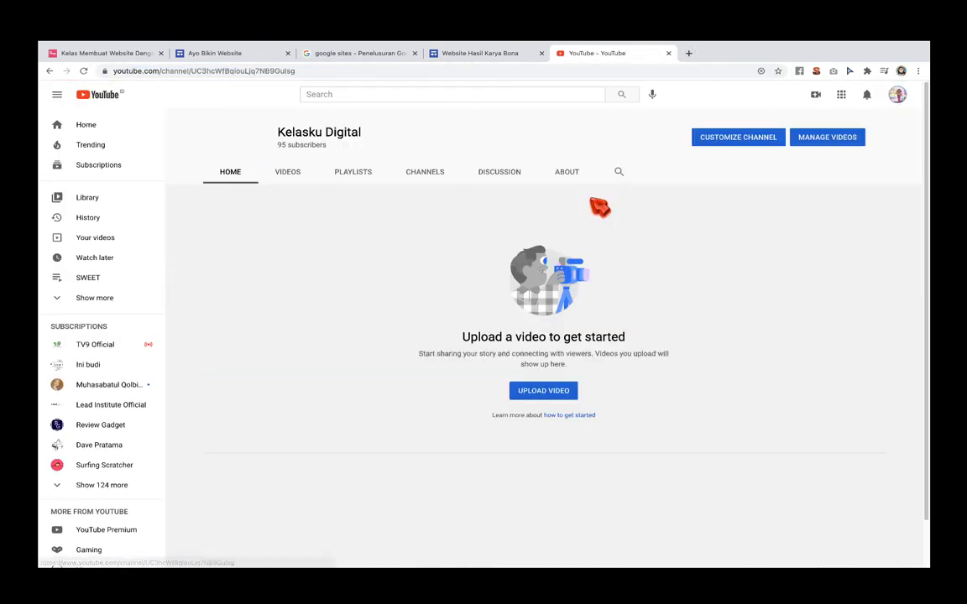
pyautogui.click(285, 174)
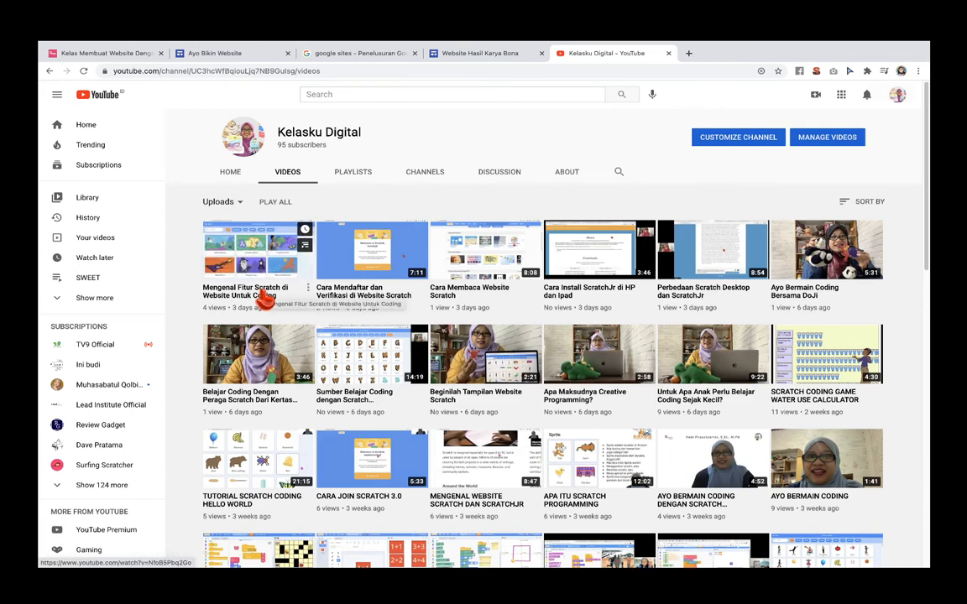
pyautogui.click(819, 294)
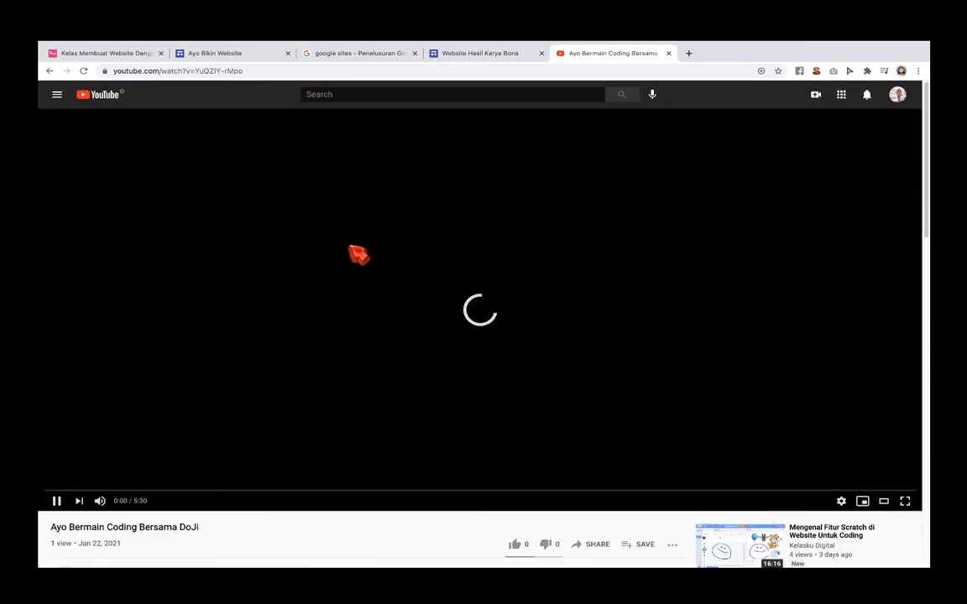
# Copy the URL of the "Ayo Bermain Coding Bersama DoJi" video and pause its playback
pyautogui.rightClick(424, 235)
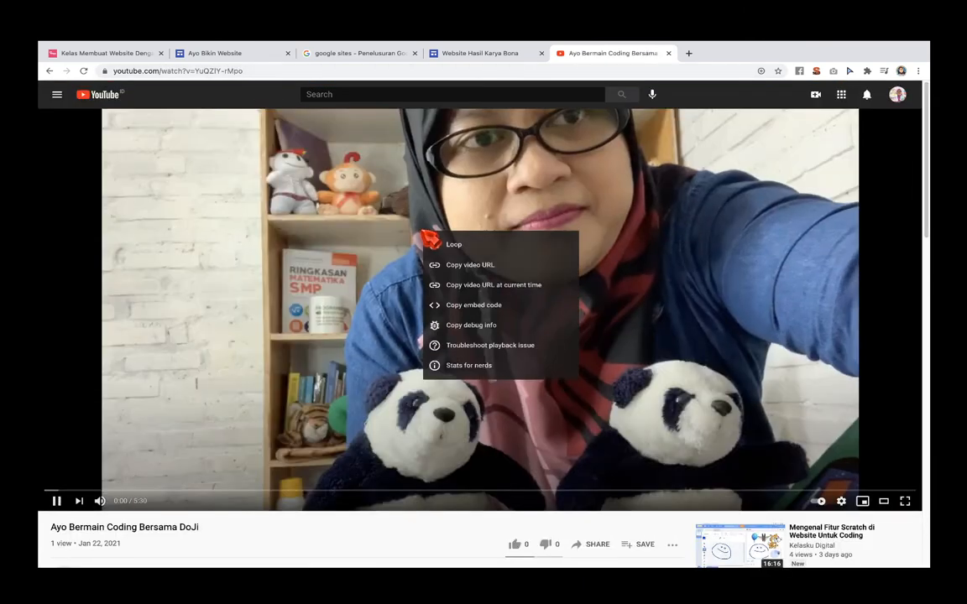
pyautogui.click(467, 266)
pyautogui.click(439, 286)
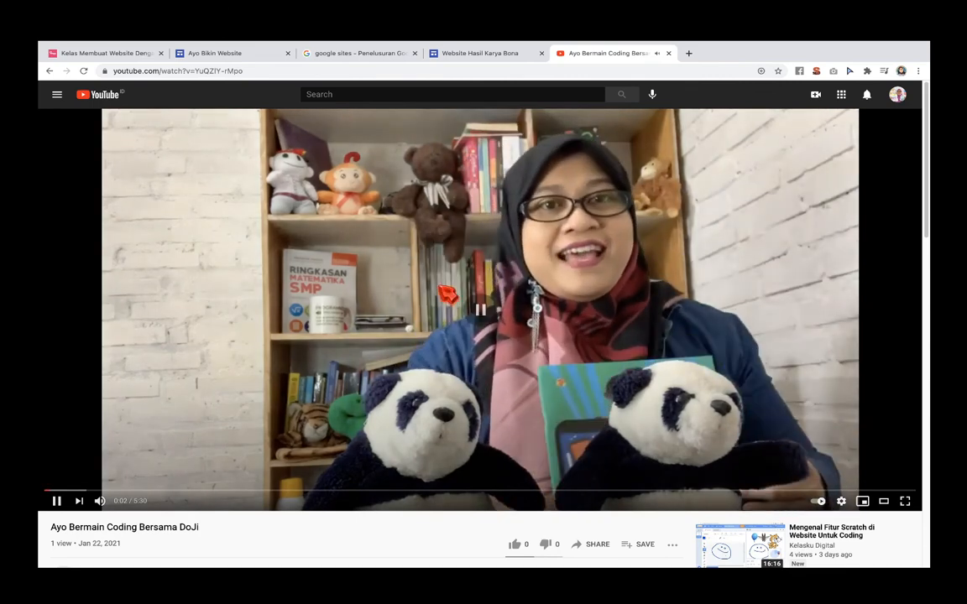
pyautogui.click(252, 71)
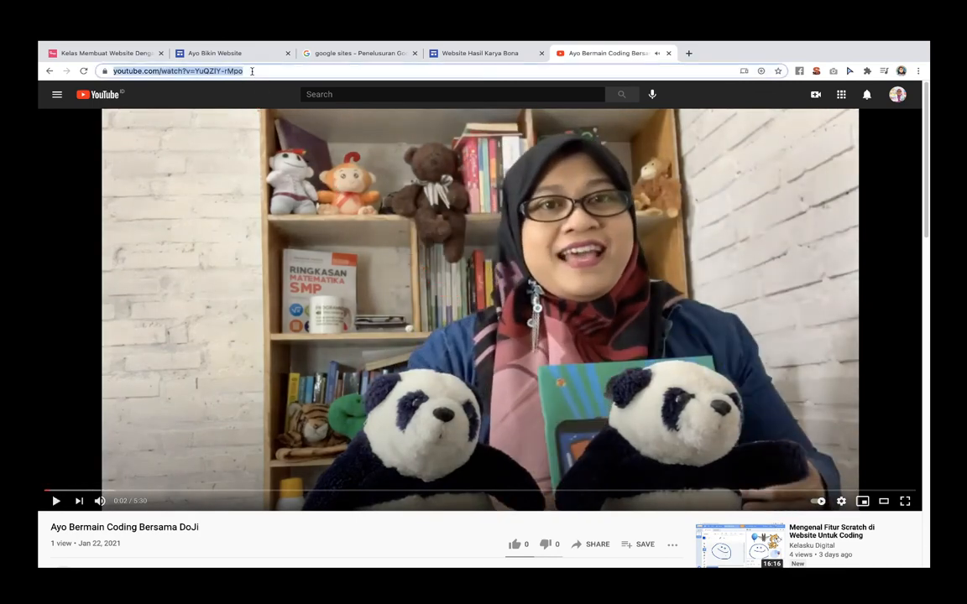
pyautogui.doubleClick(252, 71)
# Back in the site editor, insert the YouTube video found by the copied link below the divider and centre it on the page
pyautogui.click(474, 53)
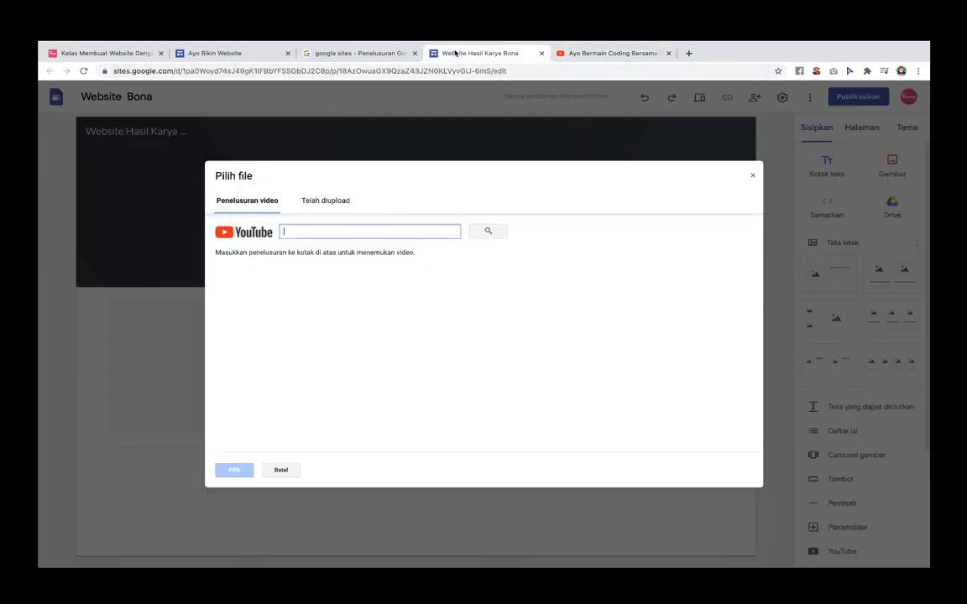
pyautogui.rightClick(394, 237)
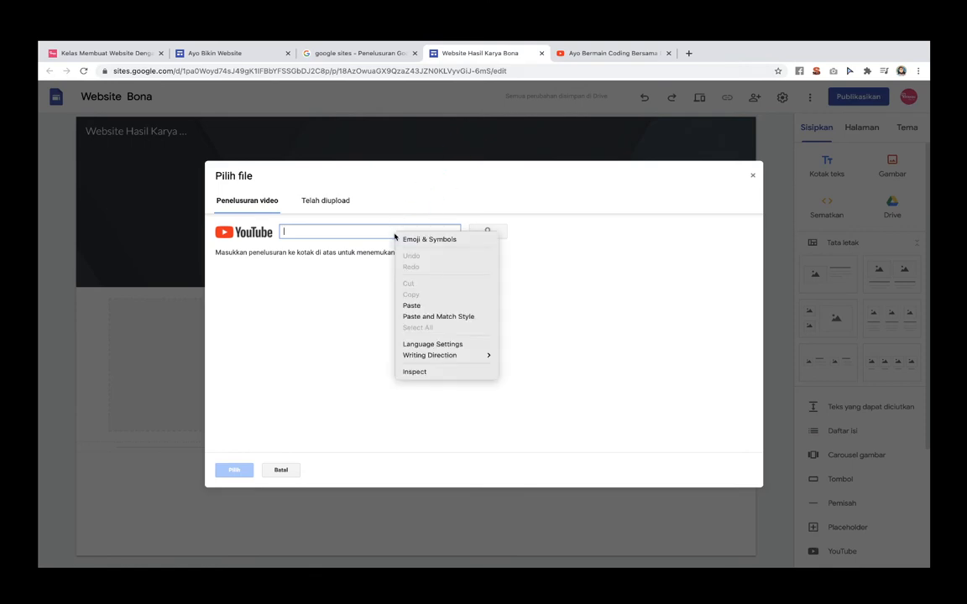
pyautogui.click(415, 305)
pyautogui.click(487, 233)
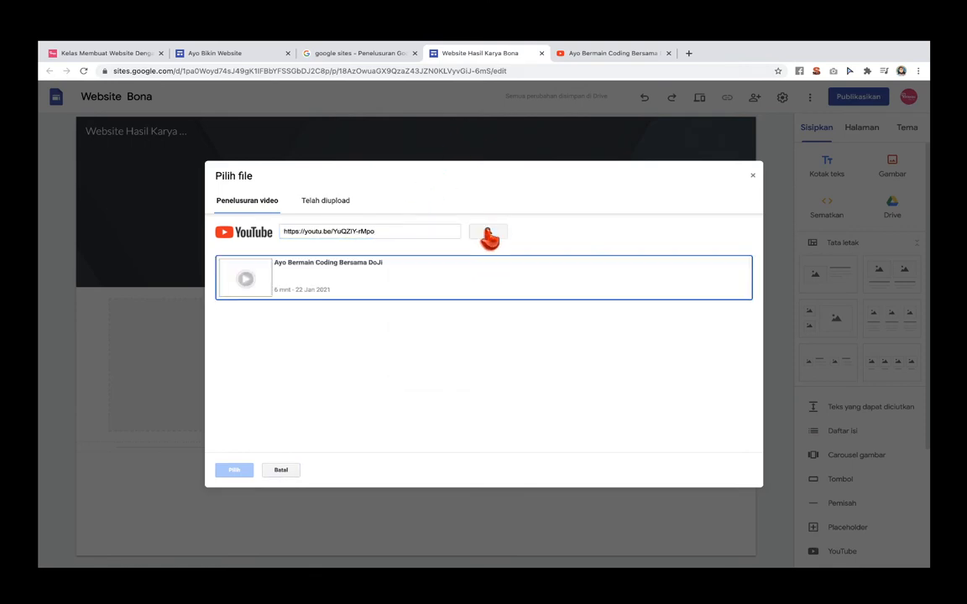
pyautogui.click(417, 284)
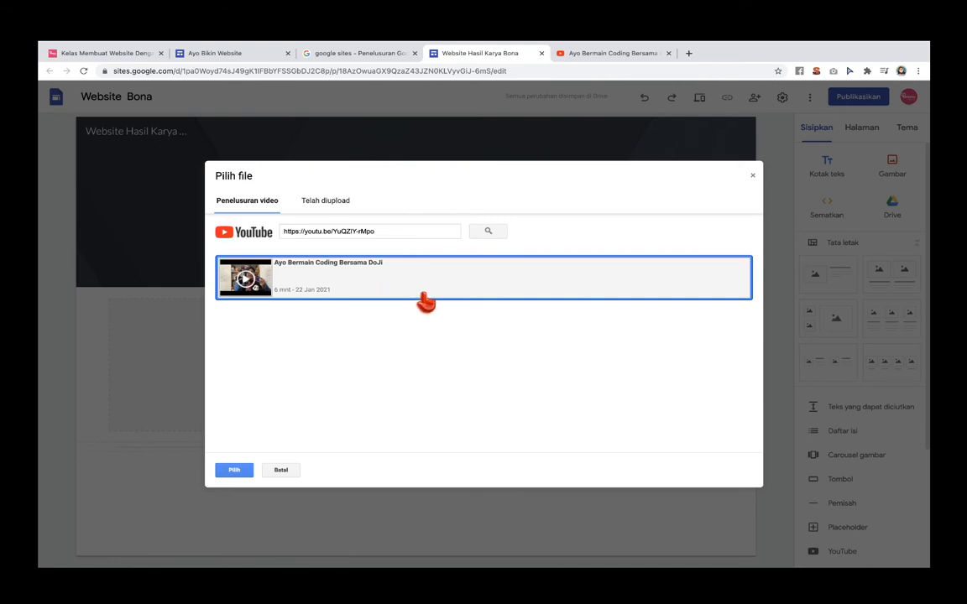
pyautogui.click(235, 472)
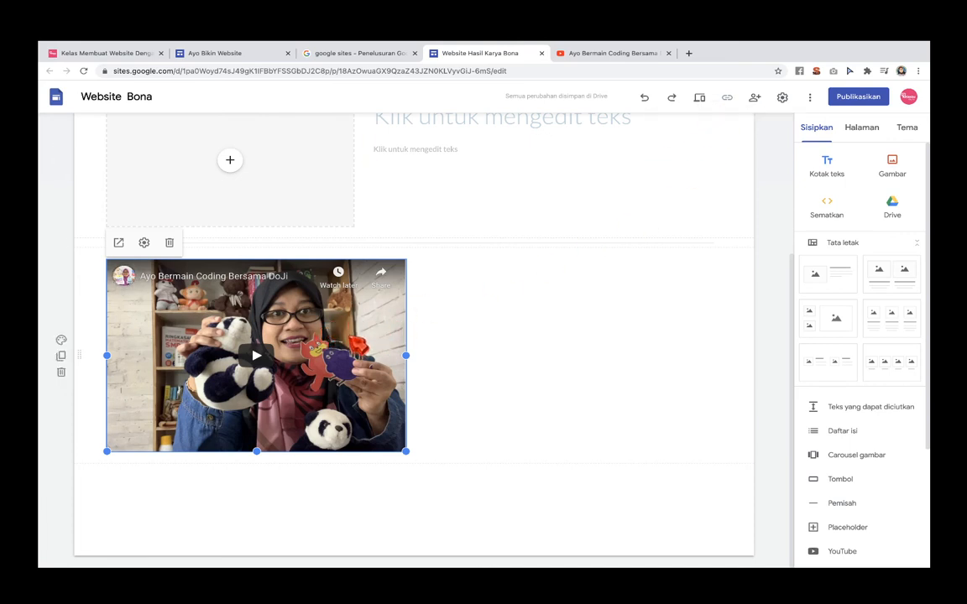
pyautogui.moveTo(358, 344); pyautogui.dragTo(444, 346)
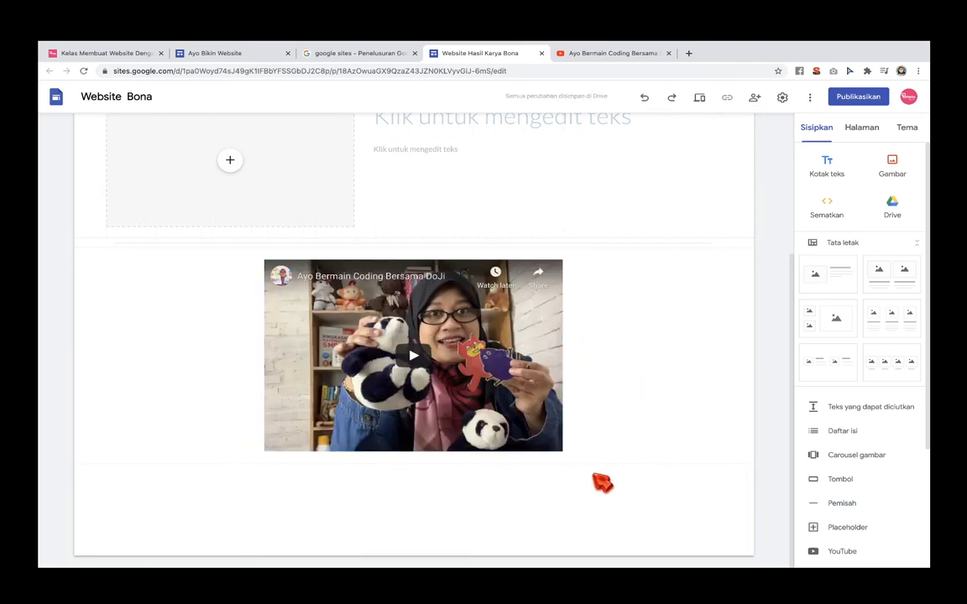
# Below the video, insert the layout with four captioned images between two dividers (Pemisah)
pyautogui.click(842, 503)
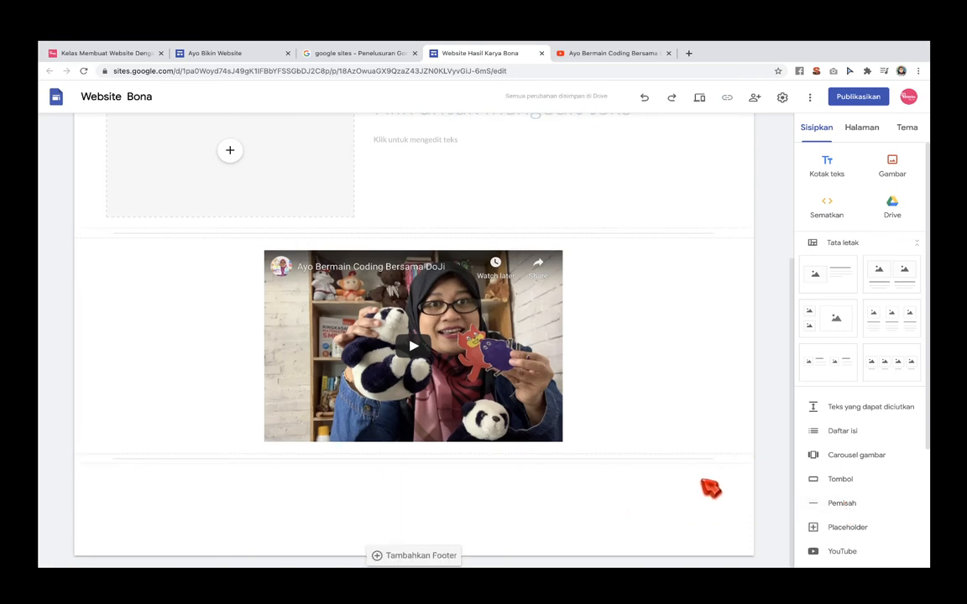
pyautogui.click(892, 367)
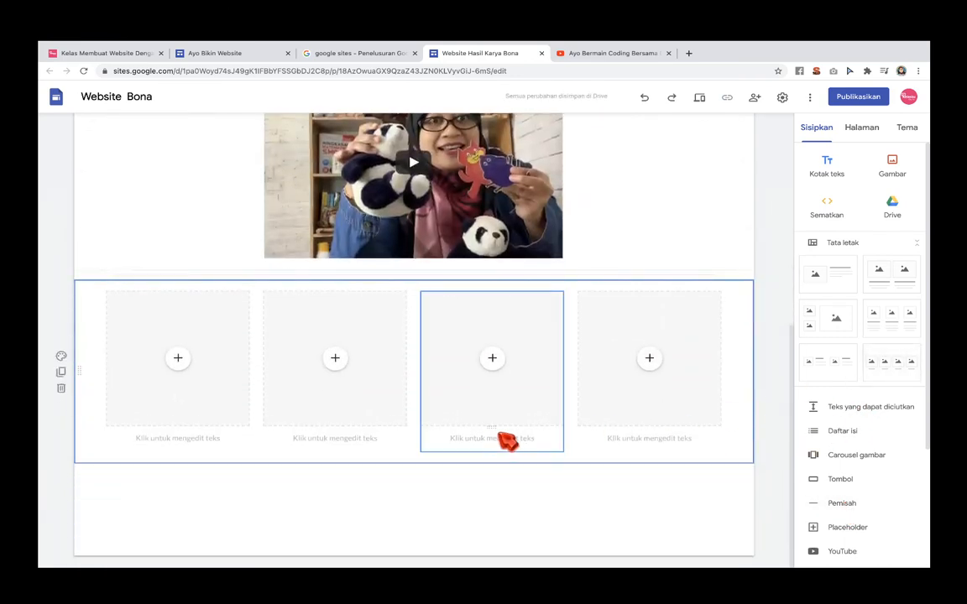
pyautogui.click(842, 506)
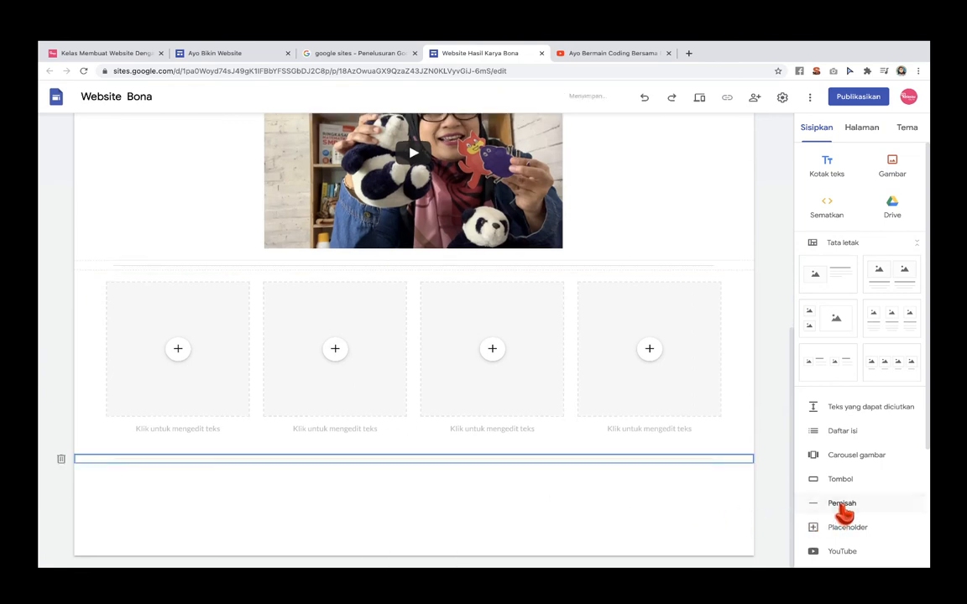
pyautogui.click(568, 498)
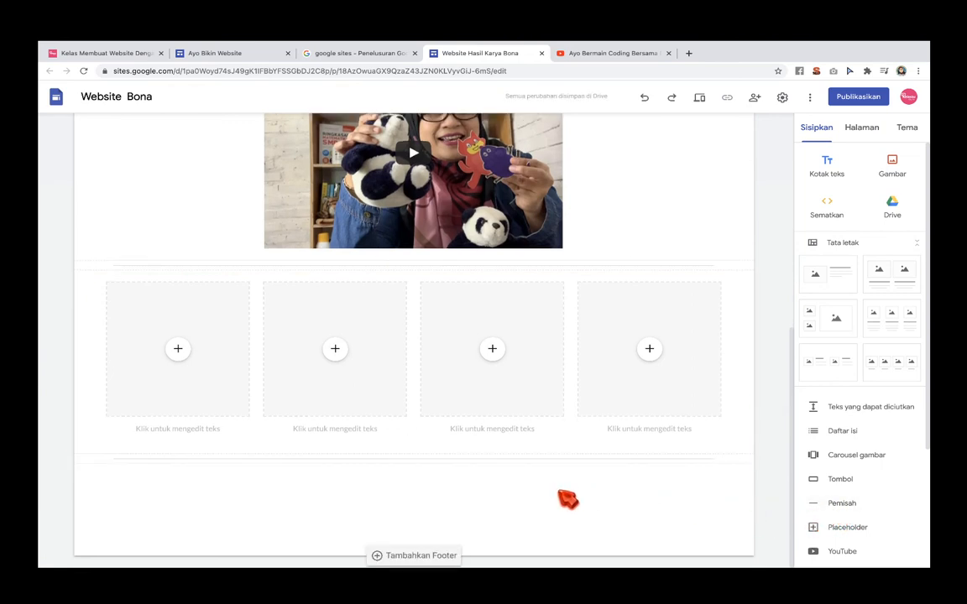
# Start embedding web content (Sematkan) using the embed-code option (Sematkan kode)
pyautogui.click(837, 217)
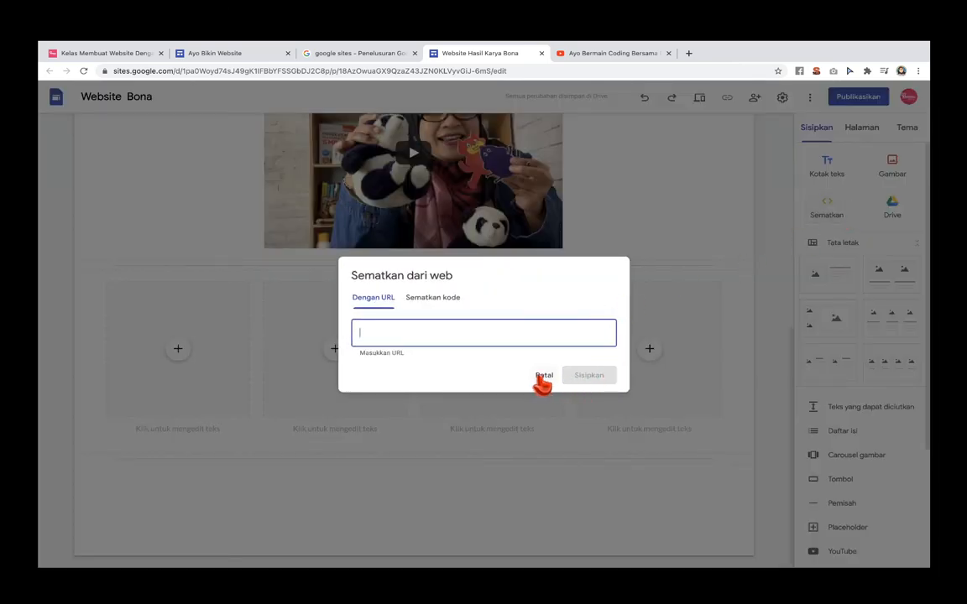
pyautogui.click(542, 379)
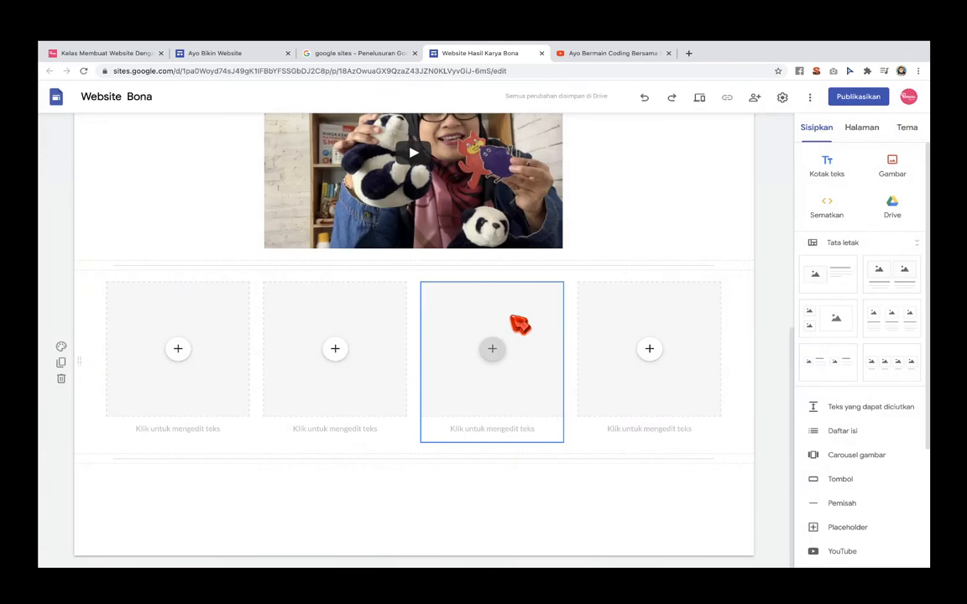
pyautogui.click(830, 208)
pyautogui.click(428, 283)
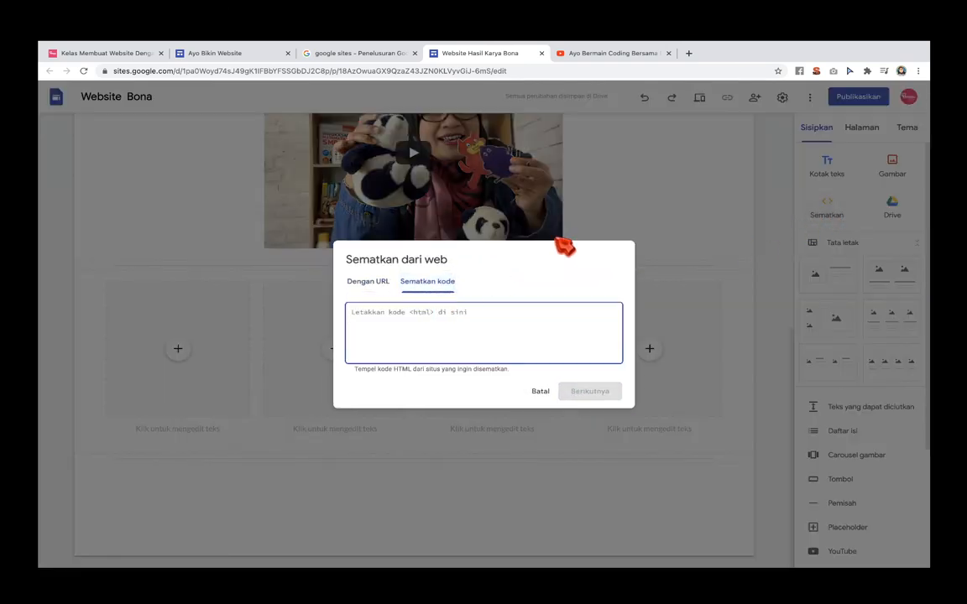
# Open the Scratch website in a new tab and go to the account's own studio "TUTORIAL KELASKU DIGITAL"
pyautogui.click(688, 53)
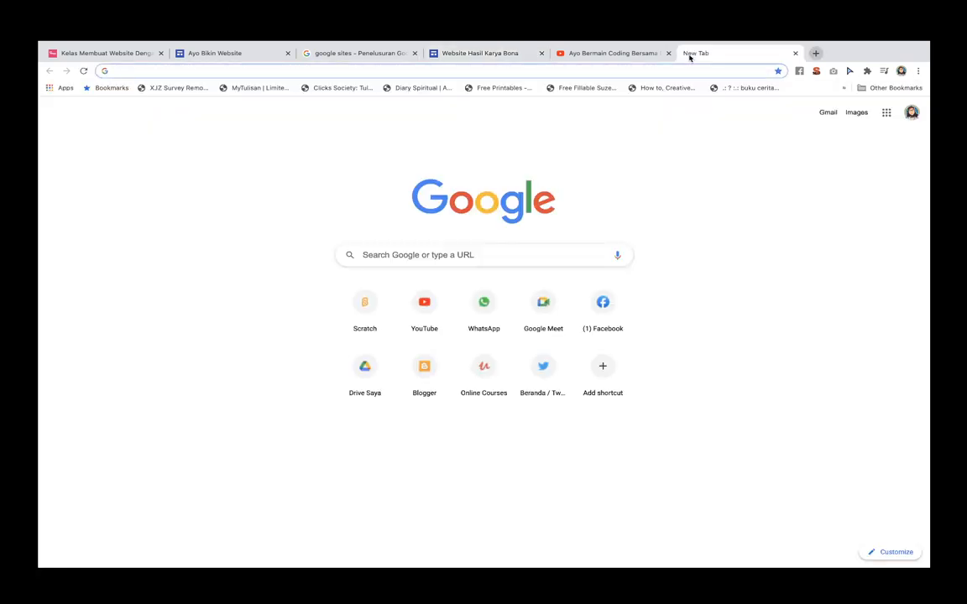
pyautogui.write('scr')
pyautogui.press('Return')
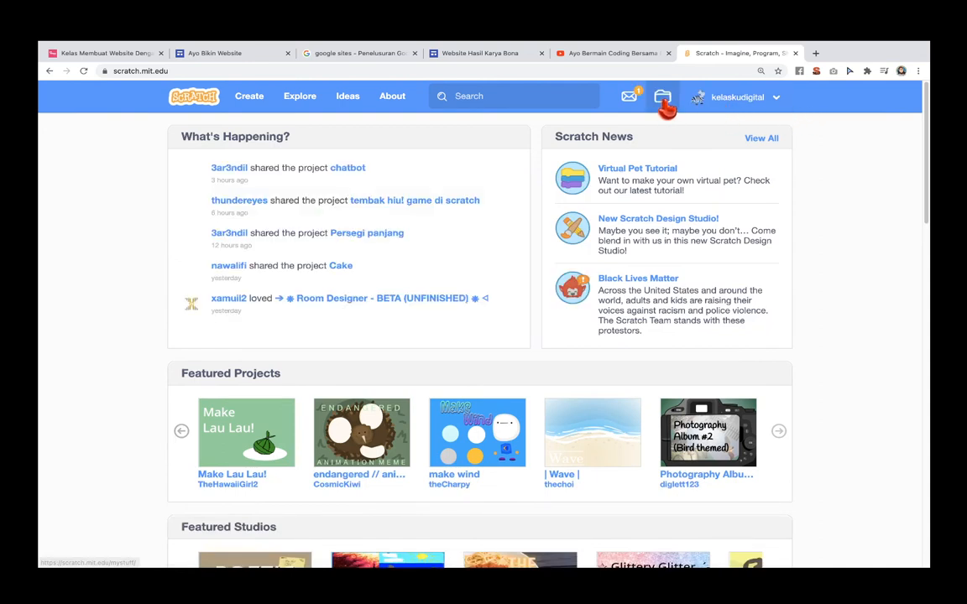
pyautogui.click(662, 100)
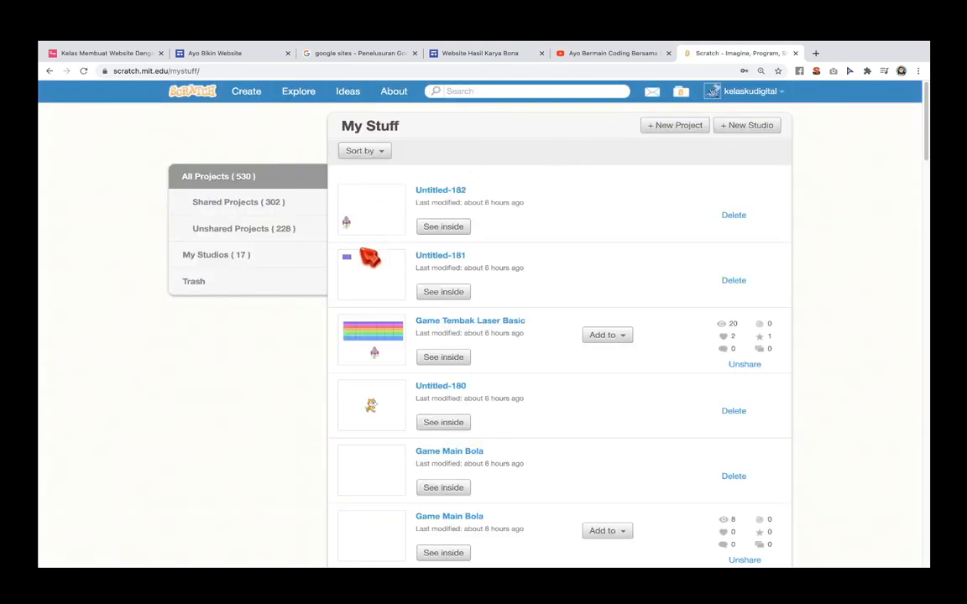
pyautogui.click(225, 257)
pyautogui.scroll(-3, 514, 330)
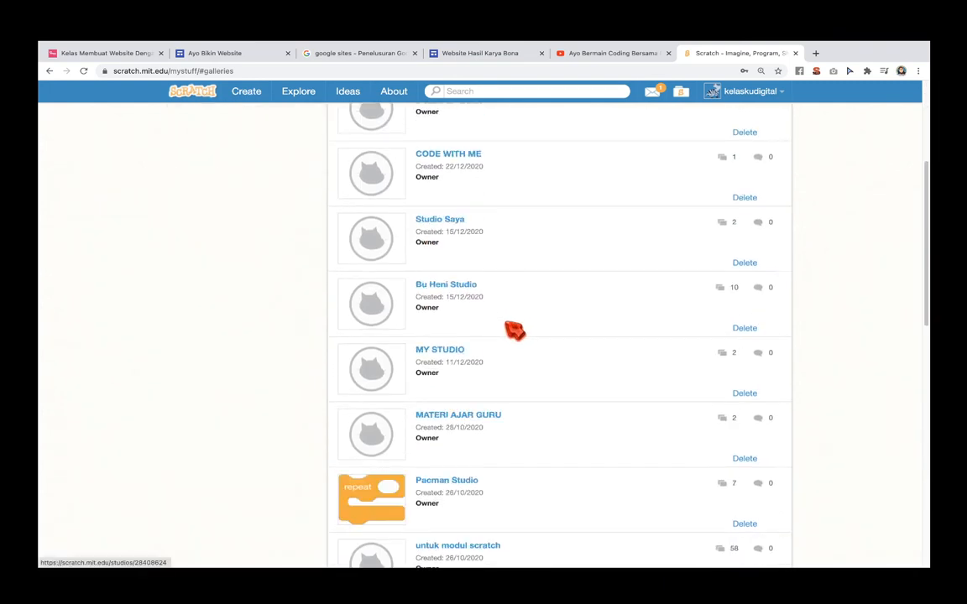
pyautogui.scroll(-5, 514, 327)
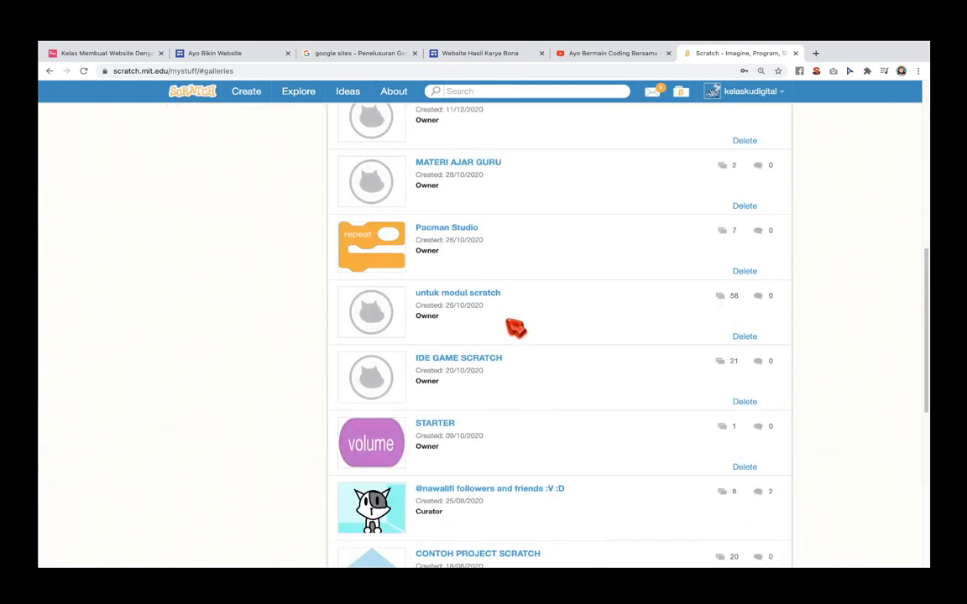
pyautogui.scroll(-1, 514, 329)
pyautogui.click(501, 346)
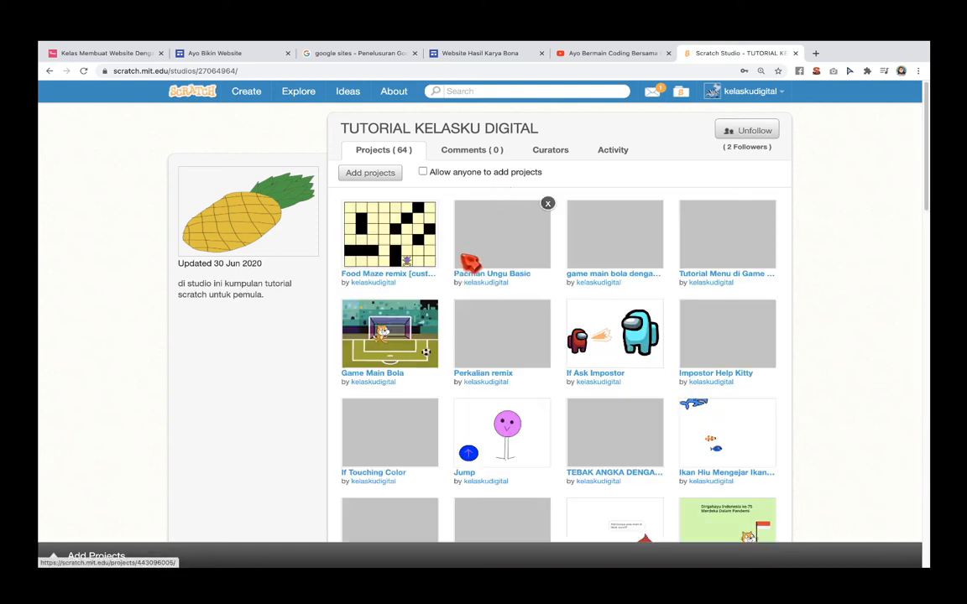
# Open the "Jump" project in the studio and copy its embed code
pyautogui.scroll(-1, 504, 273)
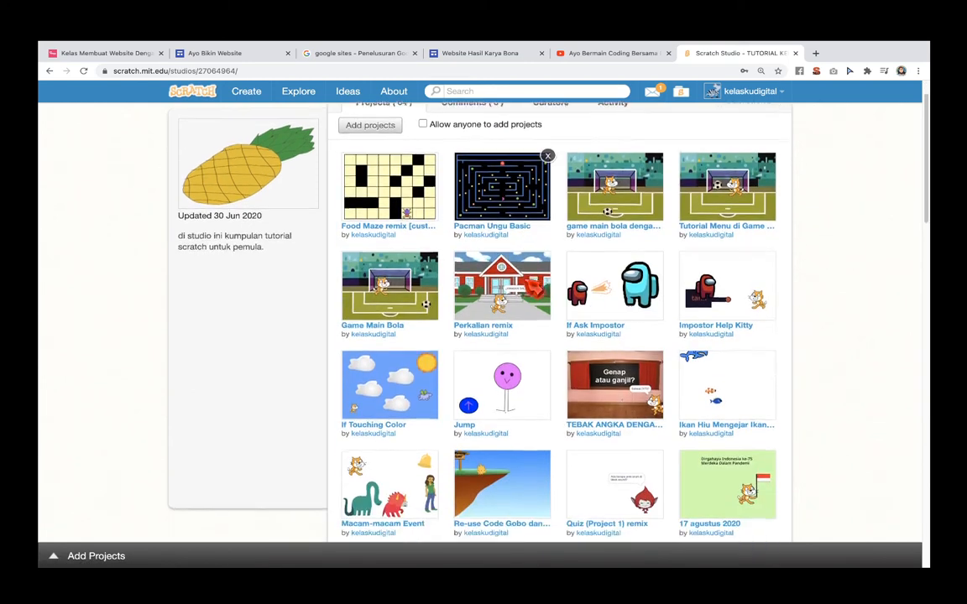
pyautogui.scroll(-1, 529, 283)
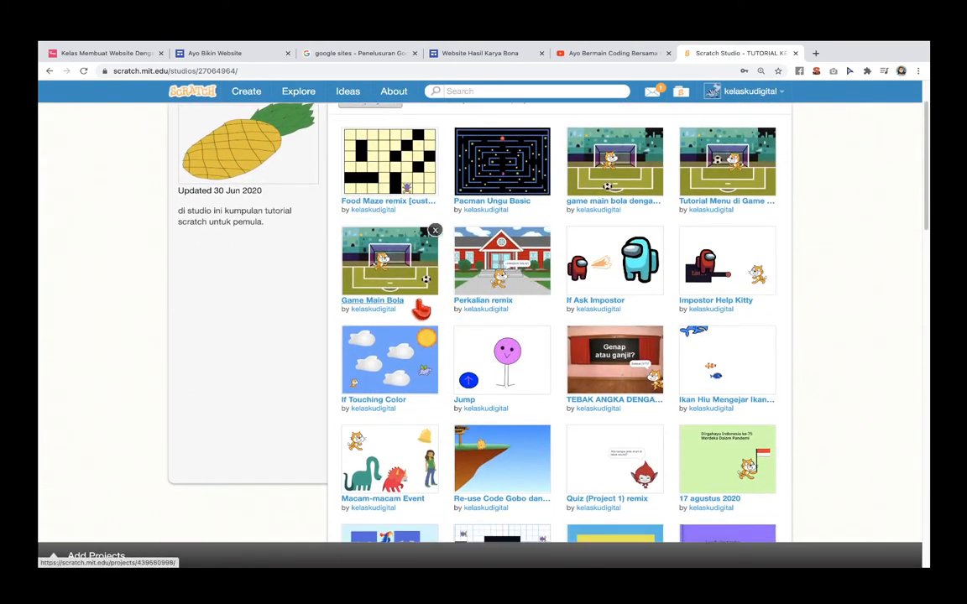
pyautogui.click(467, 405)
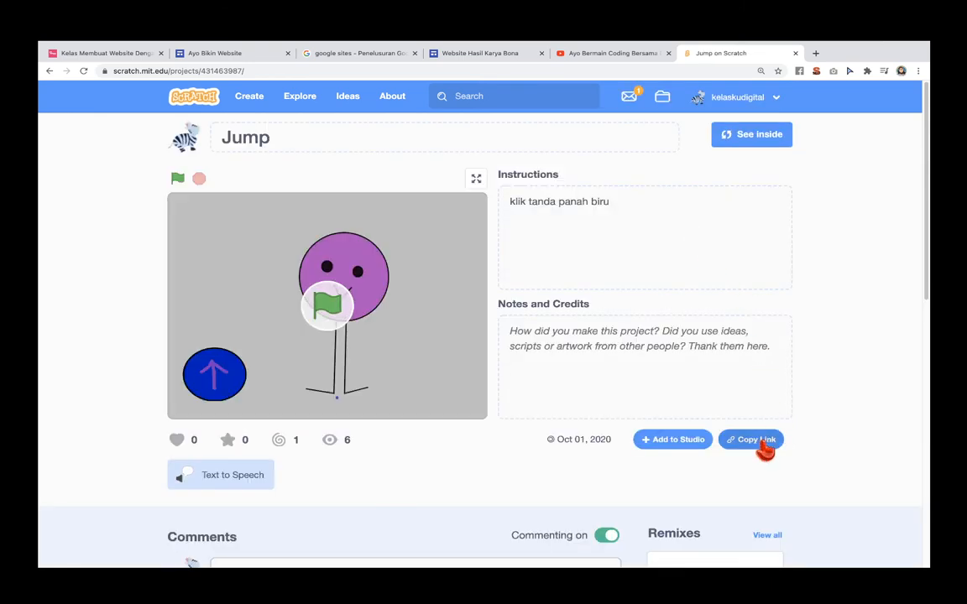
pyautogui.click(760, 442)
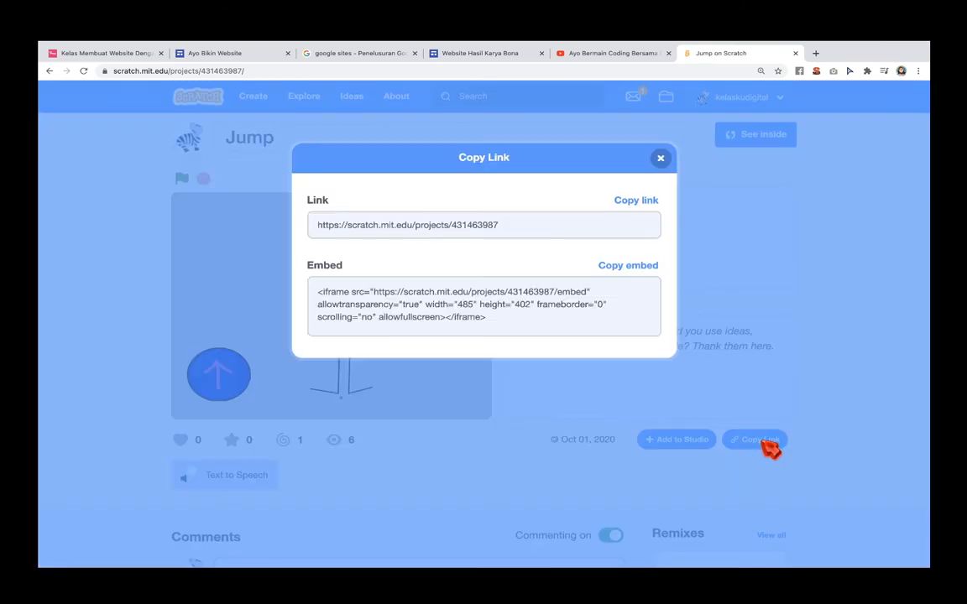
pyautogui.click(634, 271)
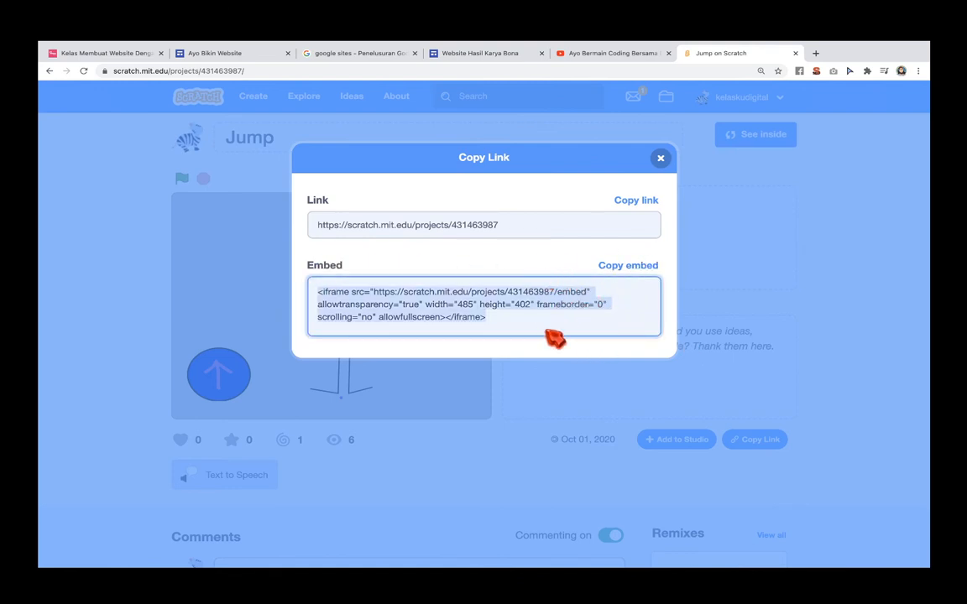
# Return to the site editor and embed the copied Scratch project code using the embed-code option (Sematkan kode)
pyautogui.click(445, 51)
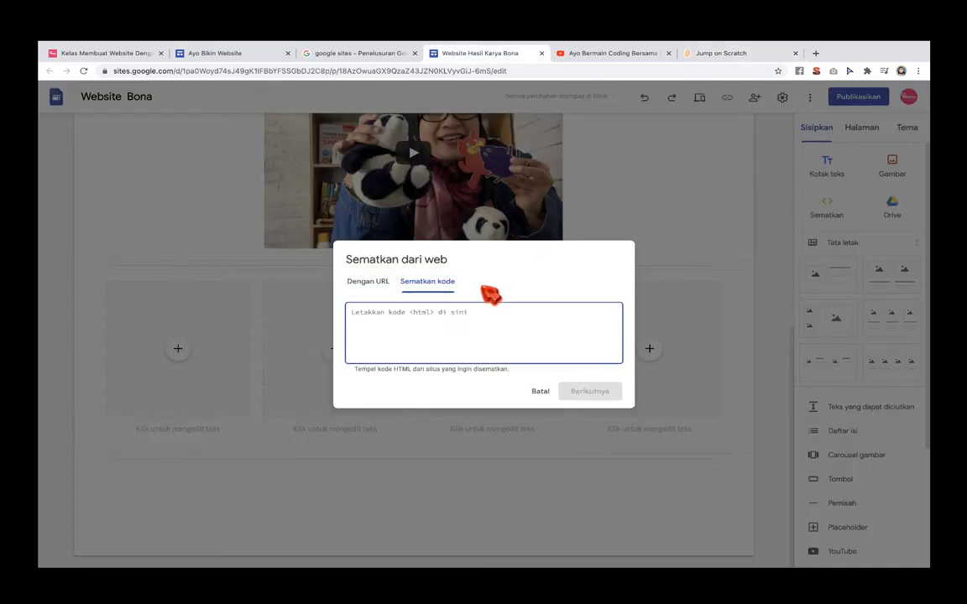
pyautogui.click(371, 282)
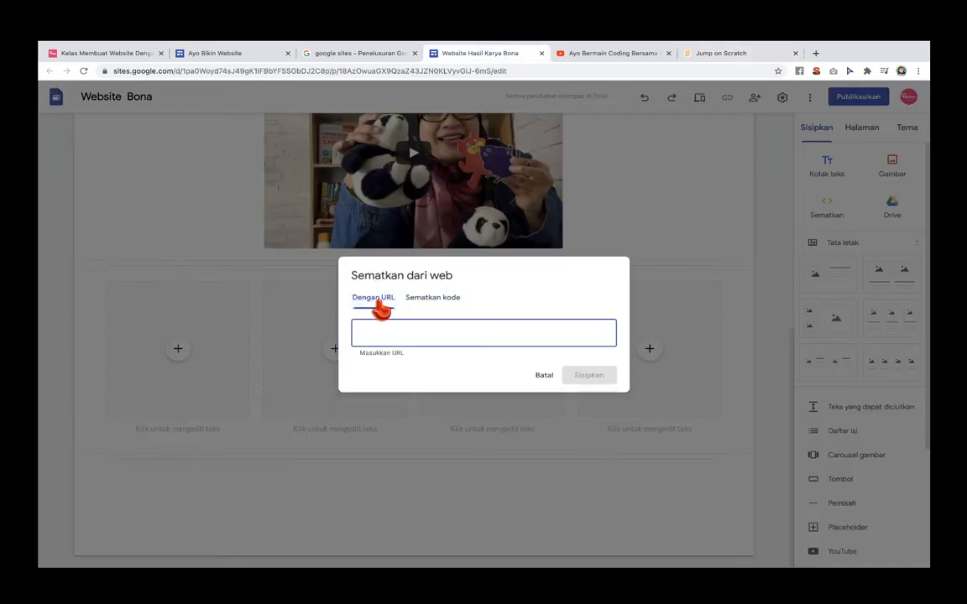
pyautogui.click(434, 299)
pyautogui.rightClick(441, 314)
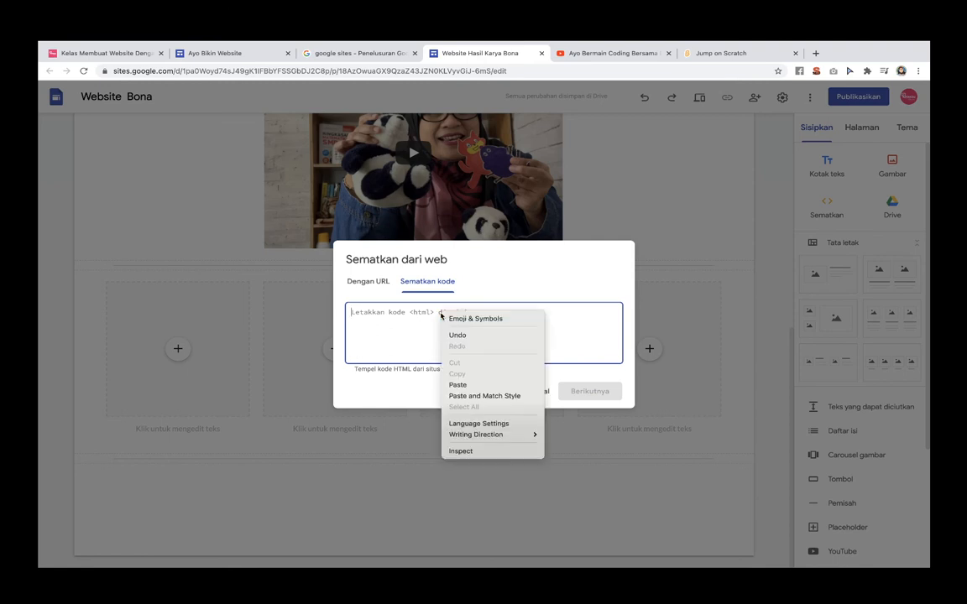
pyautogui.click(461, 385)
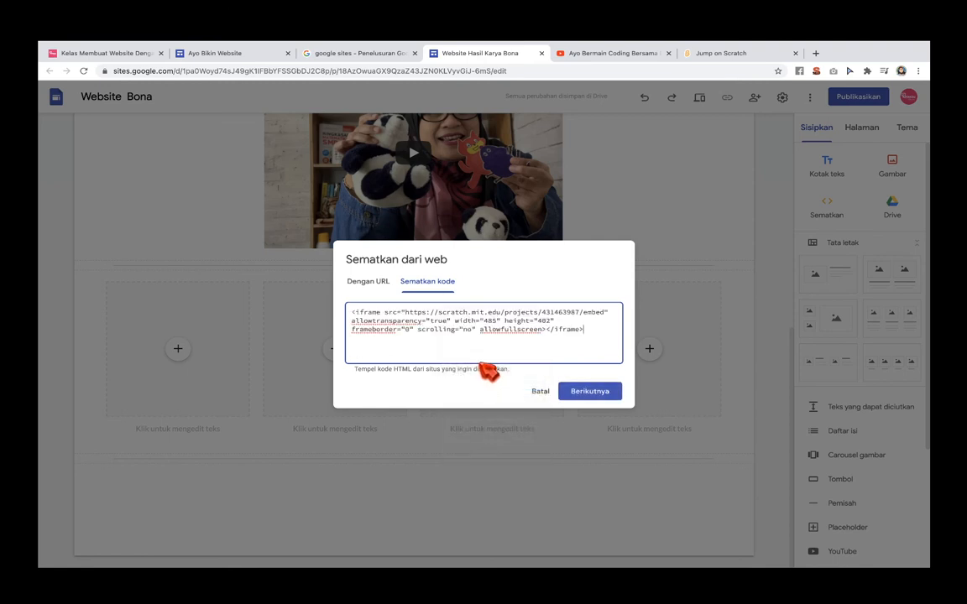
pyautogui.click(586, 396)
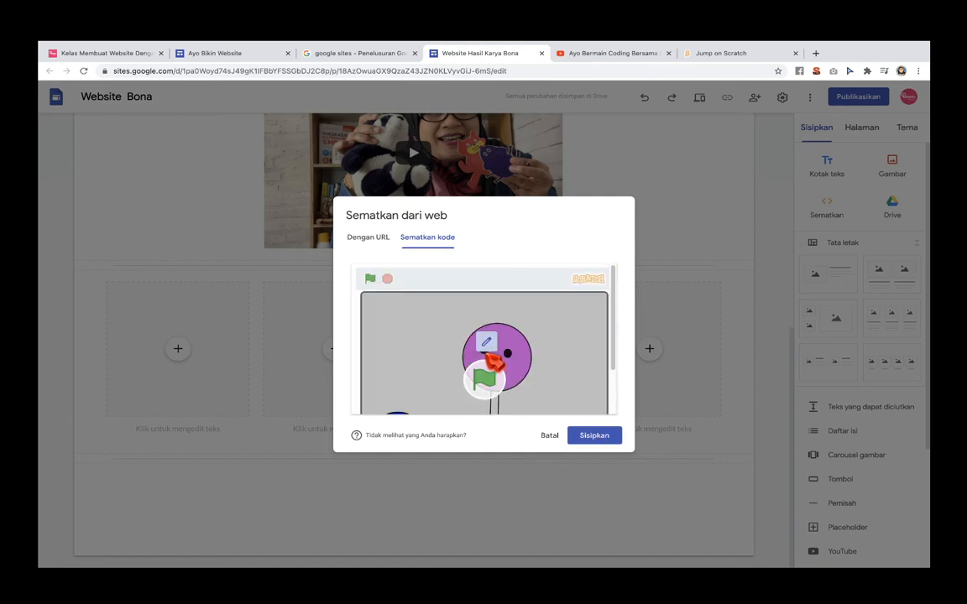
pyautogui.click(596, 436)
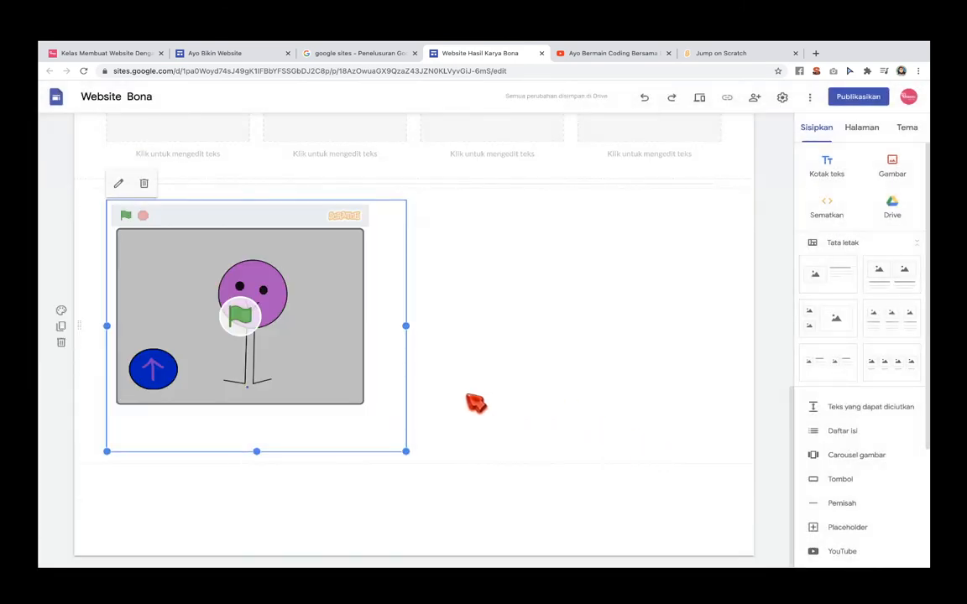
# Move the embedded Scratch project to the centre of its section
pyautogui.moveTo(343, 343); pyautogui.dragTo(425, 343)
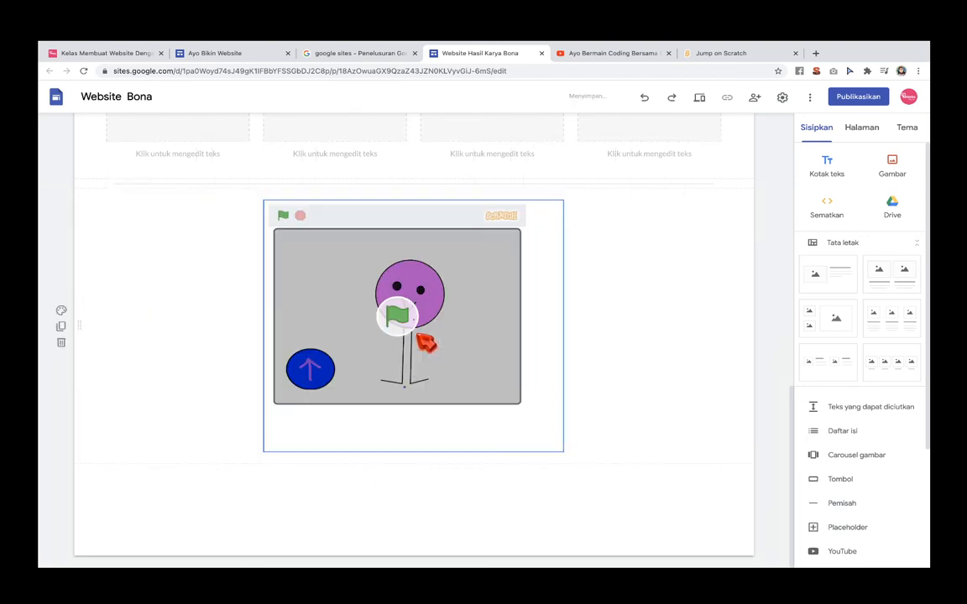
pyautogui.click(642, 365)
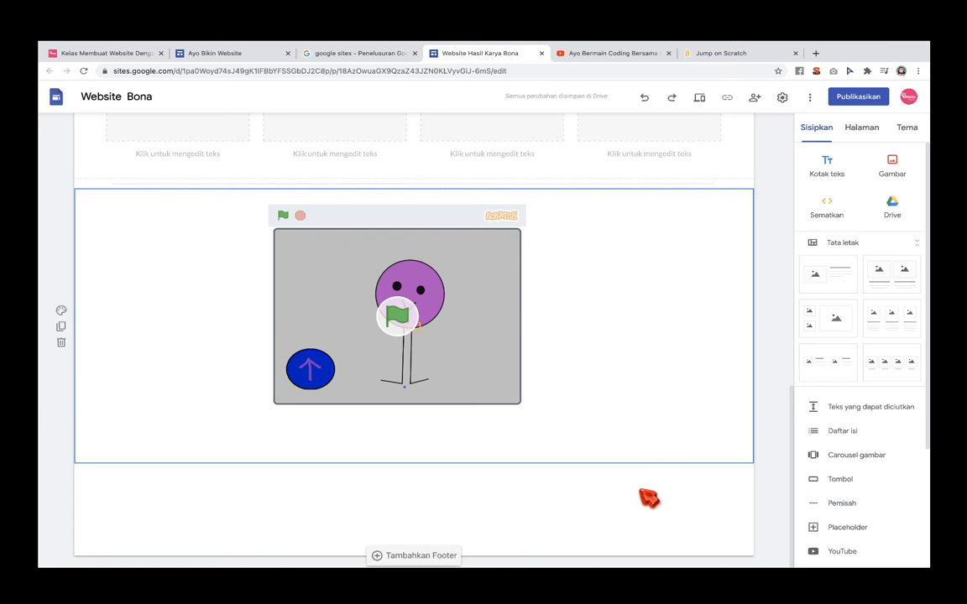
pyautogui.click(565, 514)
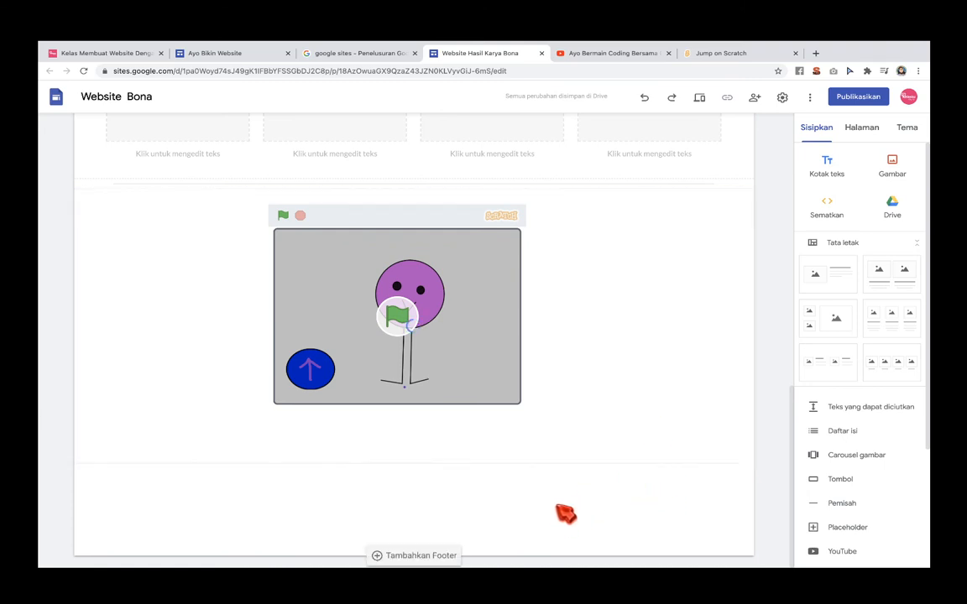
# Add a footer to the page and format its empty text as a bulleted list
pyautogui.click(424, 556)
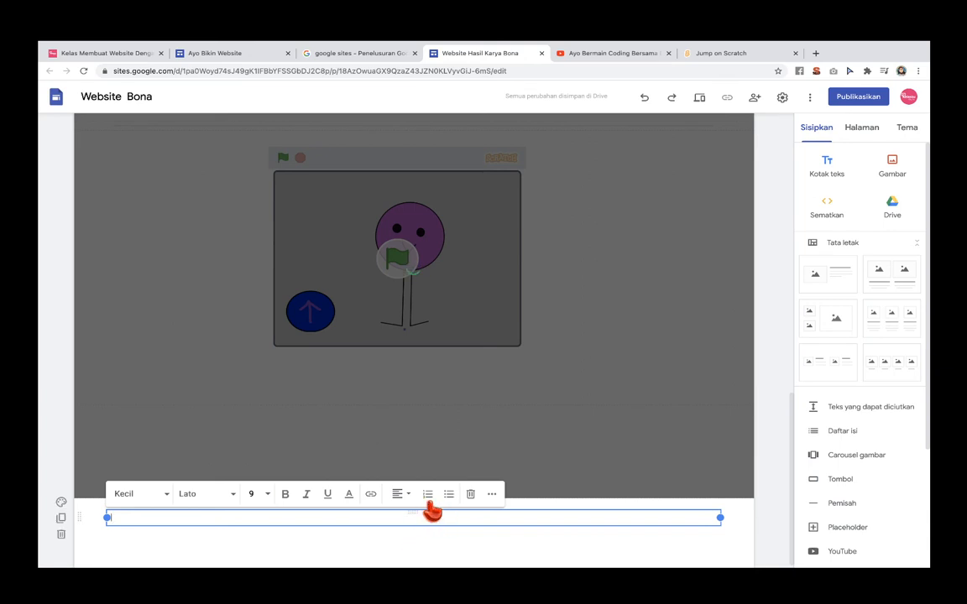
pyautogui.click(428, 497)
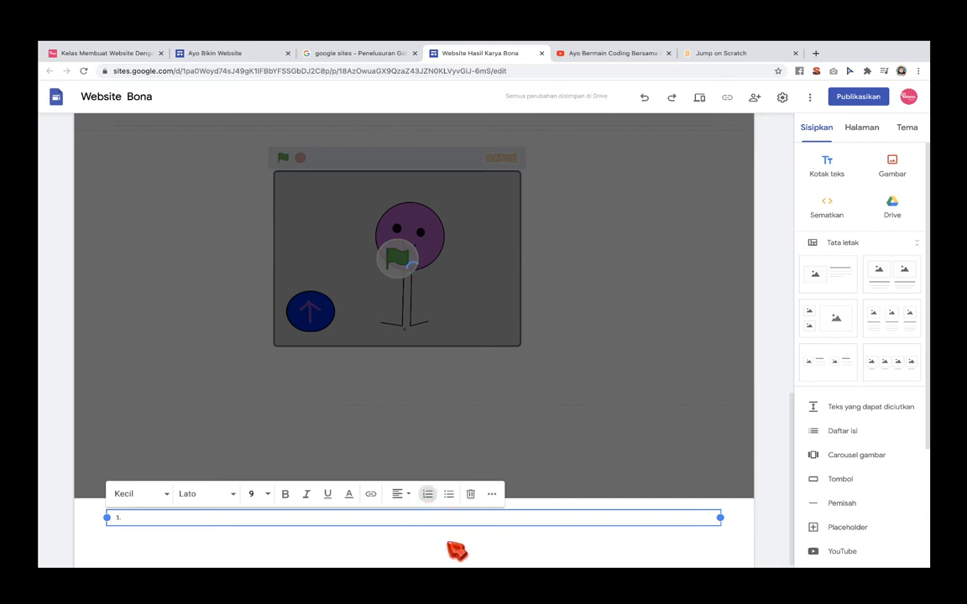
pyautogui.click(447, 495)
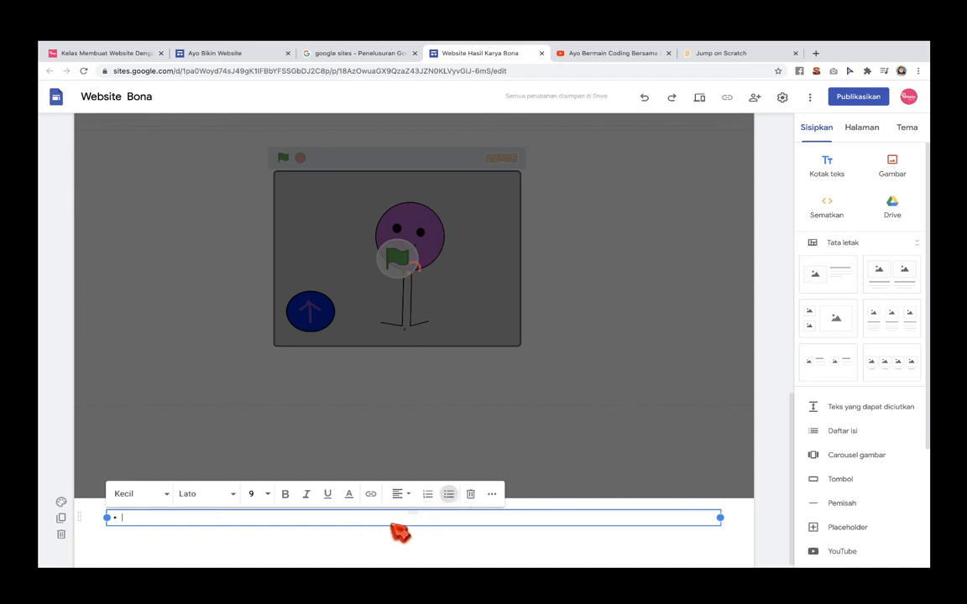
pyautogui.click(467, 545)
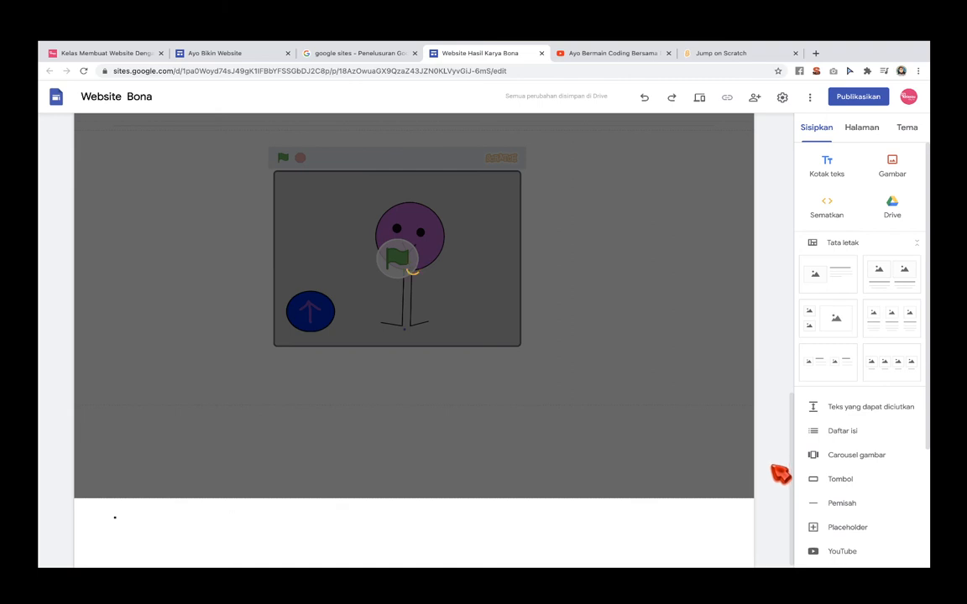
pyautogui.scroll(3, 675, 352)
pyautogui.scroll(-3, 681, 357)
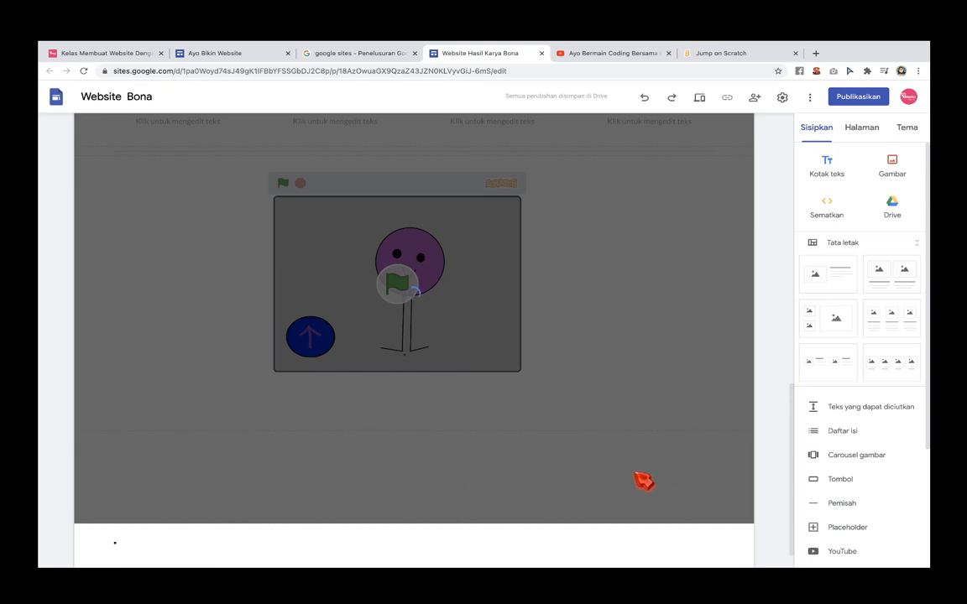
pyautogui.click(663, 543)
pyautogui.click(685, 492)
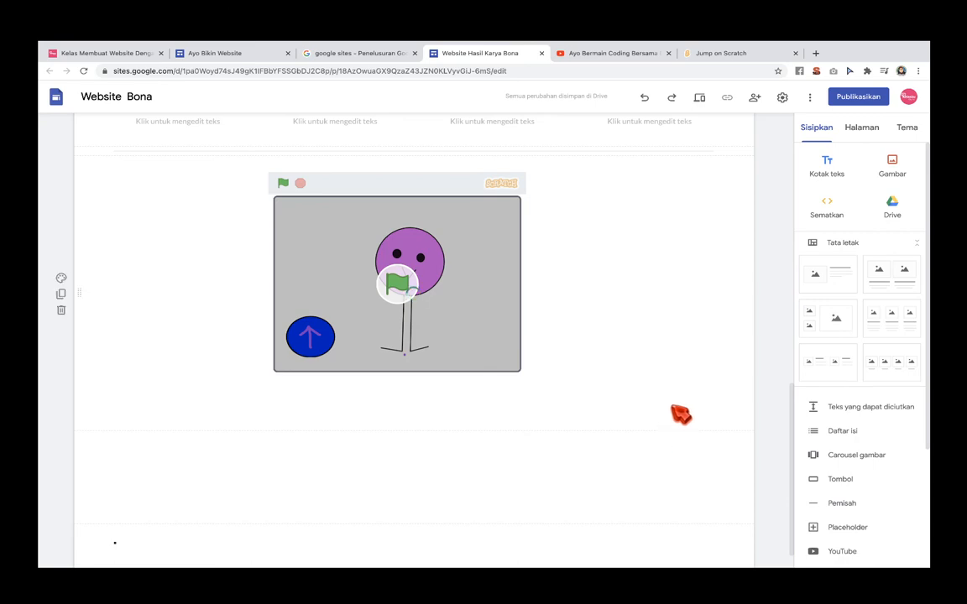
# Review the whole page layout from the header to the footer
pyautogui.scroll(5, 680, 420)
pyautogui.scroll(4, 680, 415)
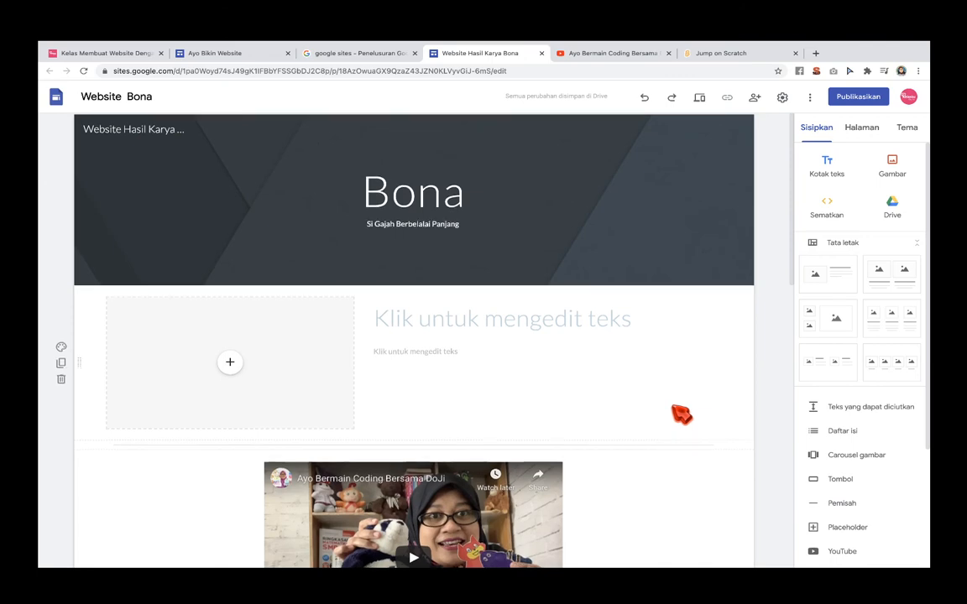
pyautogui.scroll(-9, 680, 414)
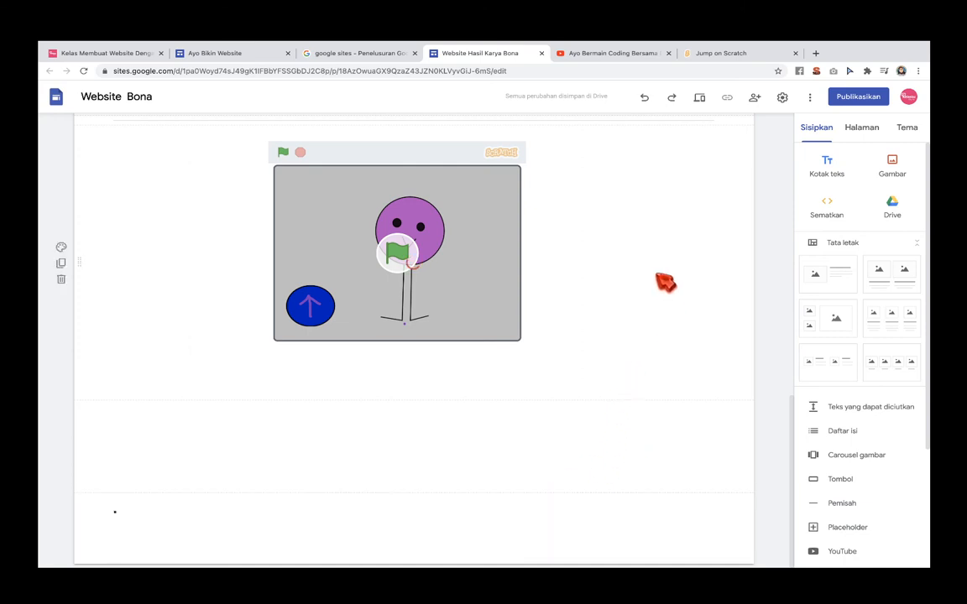
pyautogui.scroll(6, 622, 250)
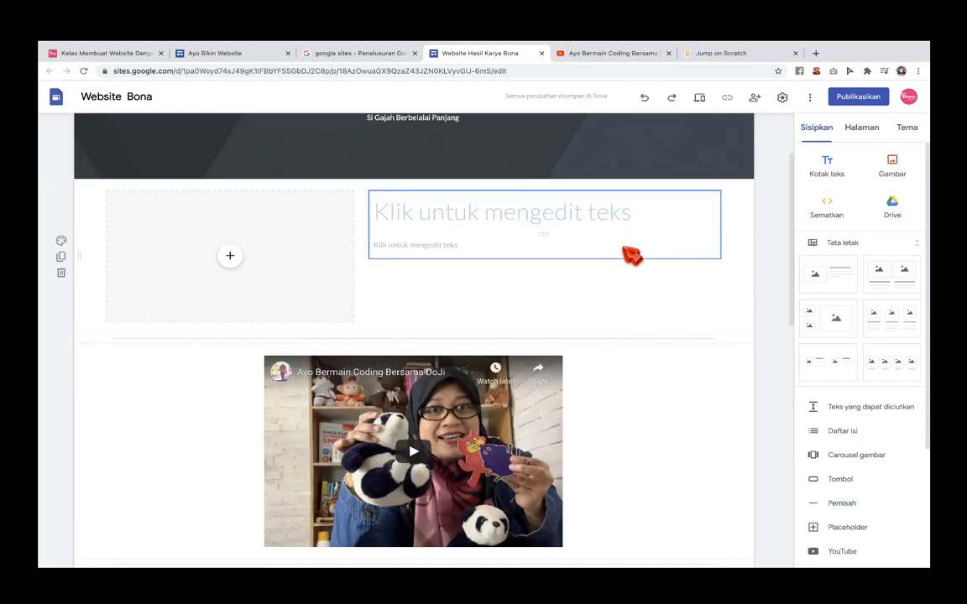
pyautogui.scroll(-4, 630, 255)
pyautogui.scroll(-2, 634, 258)
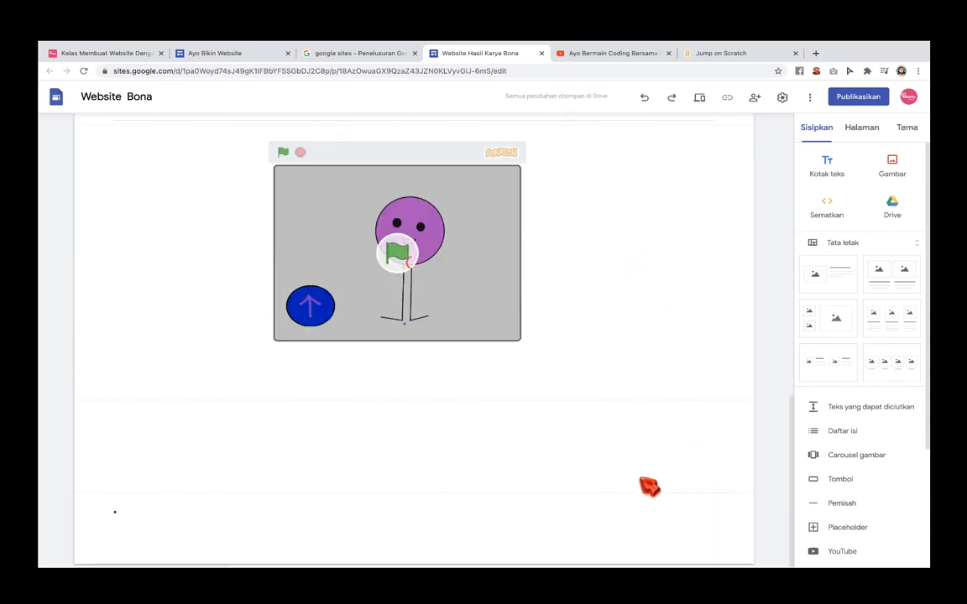
pyautogui.scroll(10, 581, 461)
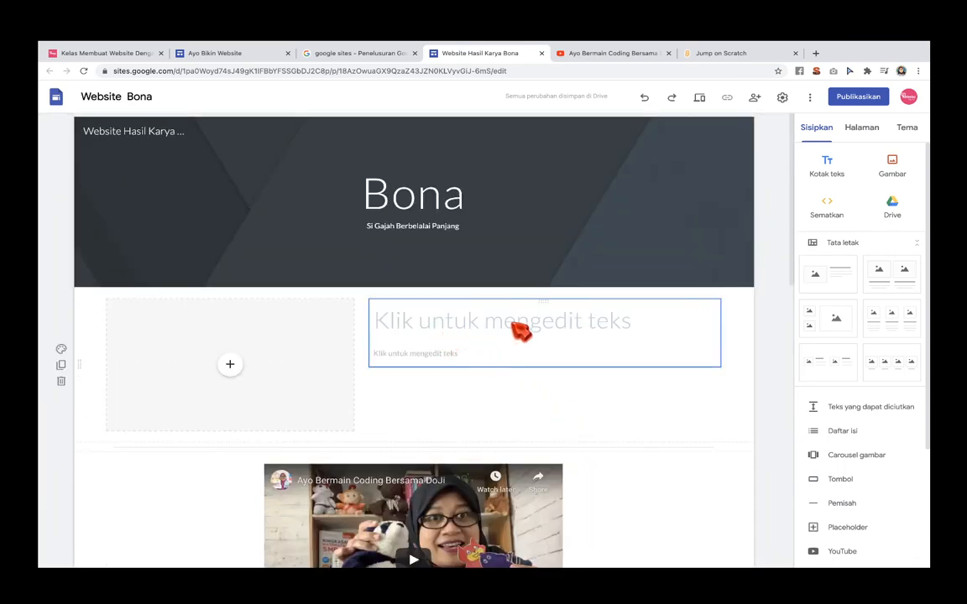
# Beside the first image placeholder, enter the heading "Tentang Bona" and the text "Bona adalah gajah kecil dengan belalai panjang"
pyautogui.click(512, 328)
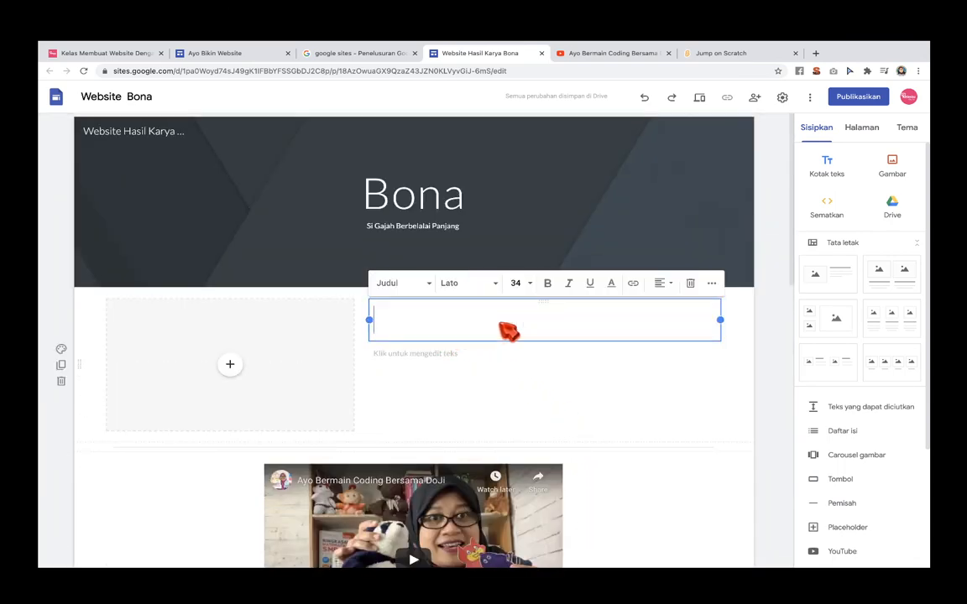
pyautogui.write('Tentang Bona')
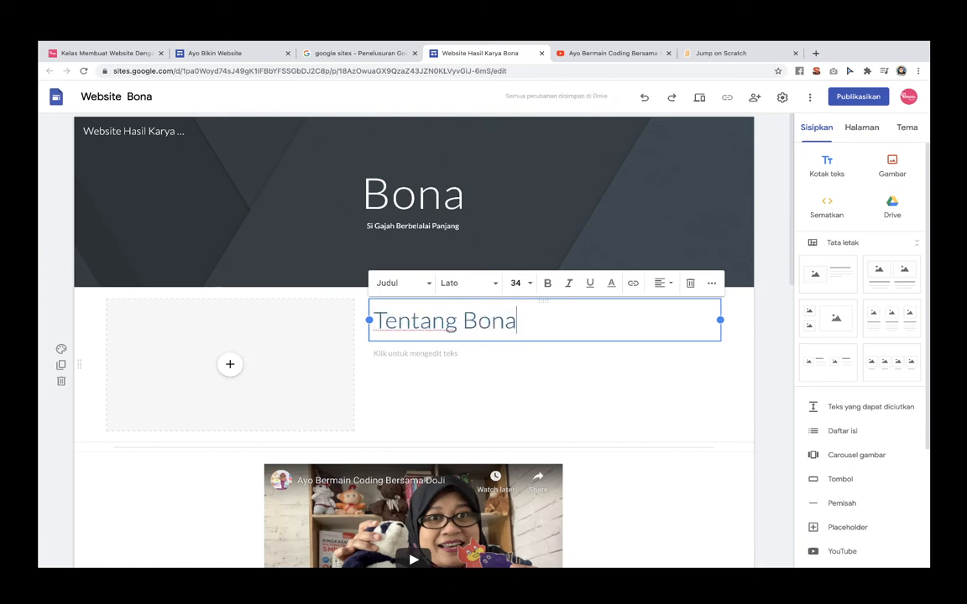
pyautogui.click(557, 379)
pyautogui.click(538, 361)
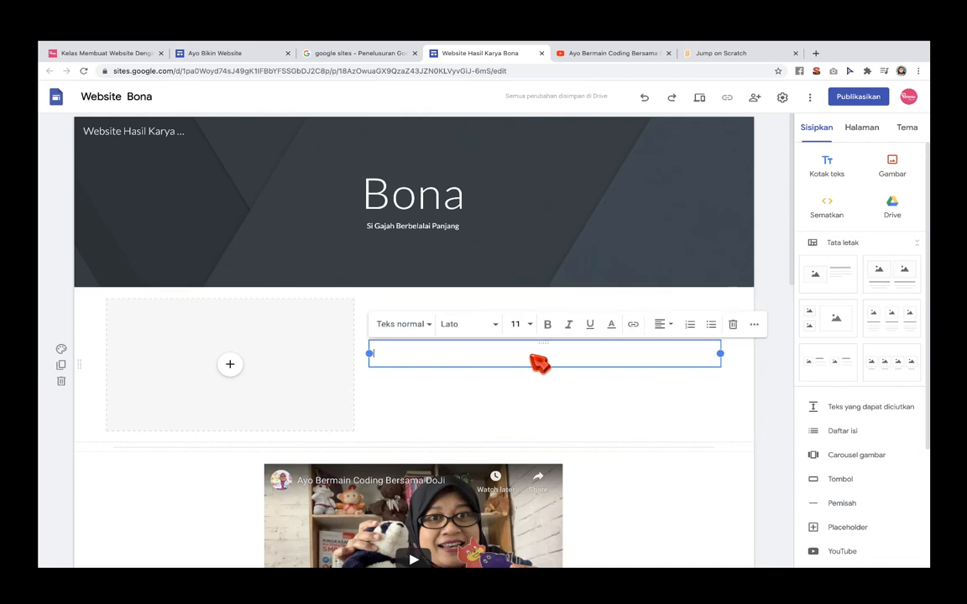
pyautogui.write('B')
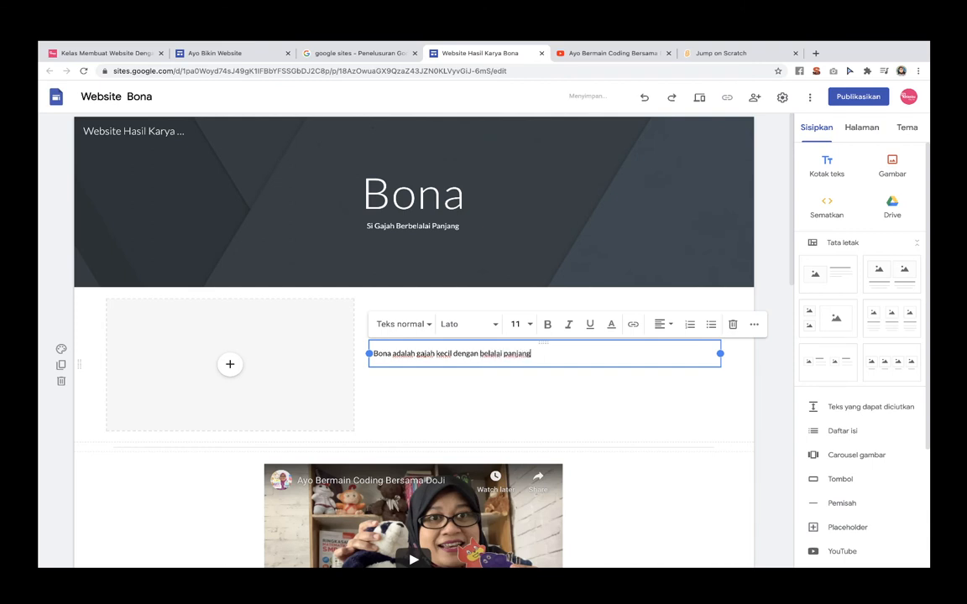
pyautogui.press('Return')
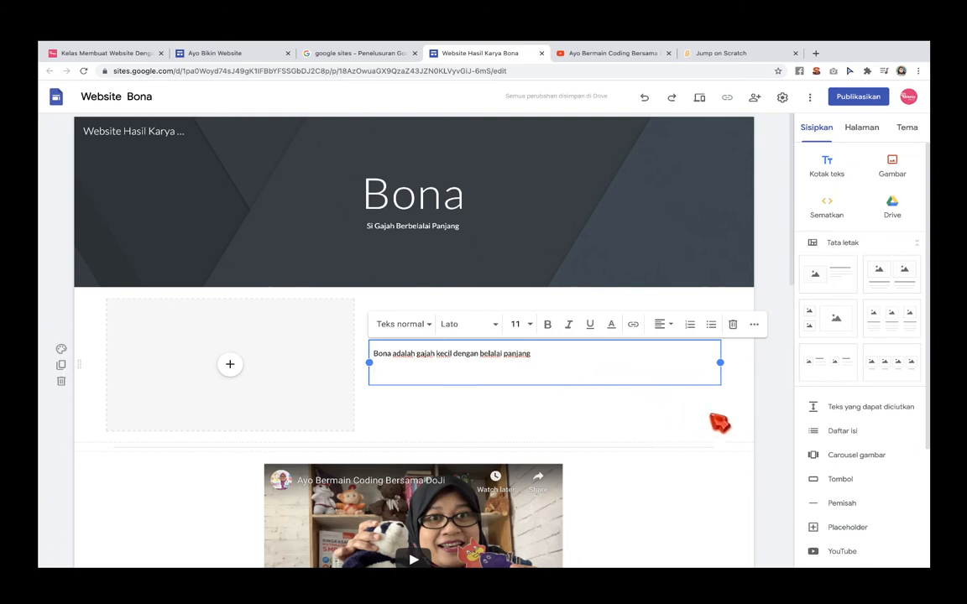
pyautogui.click(719, 422)
# Publish the site to the web with the web address "rumahbona"
pyautogui.scroll(-3, 889, 501)
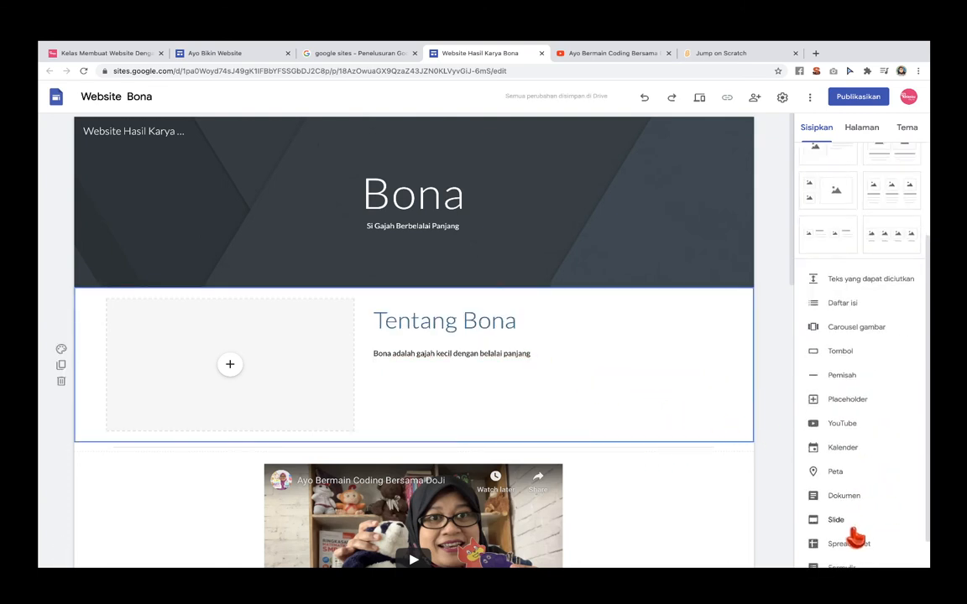
pyautogui.scroll(-1, 856, 538)
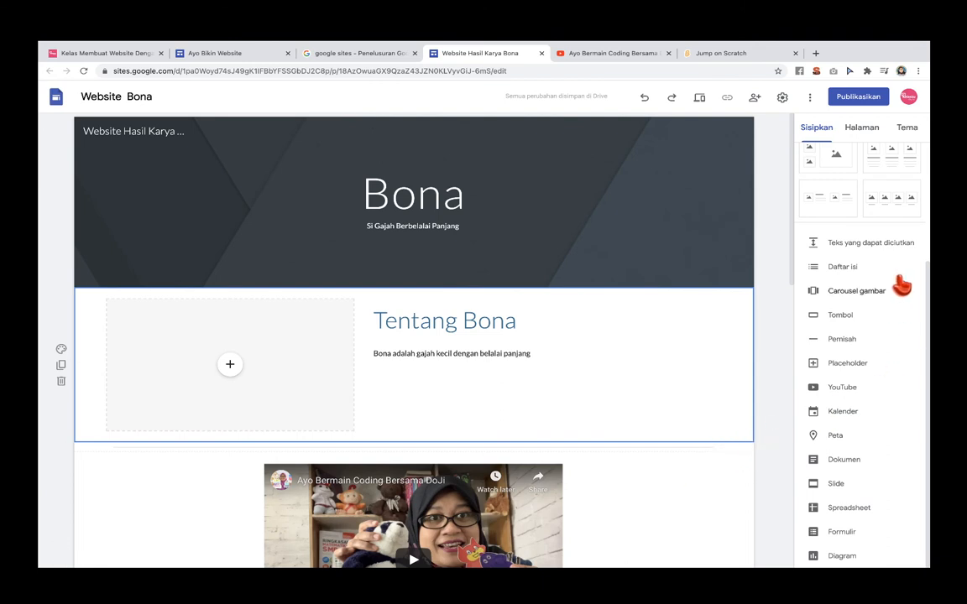
pyautogui.click(858, 97)
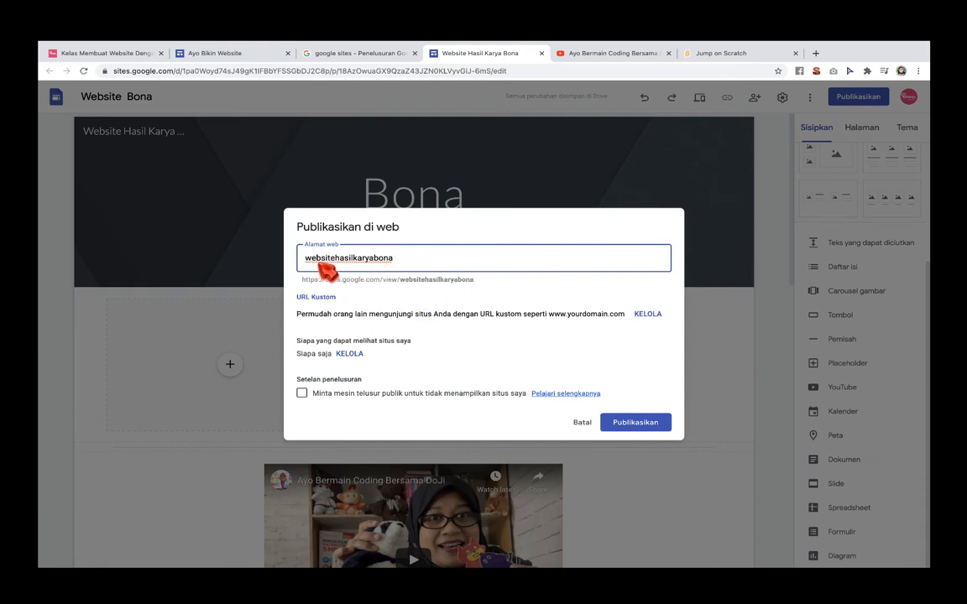
pyautogui.doubleClick(389, 260)
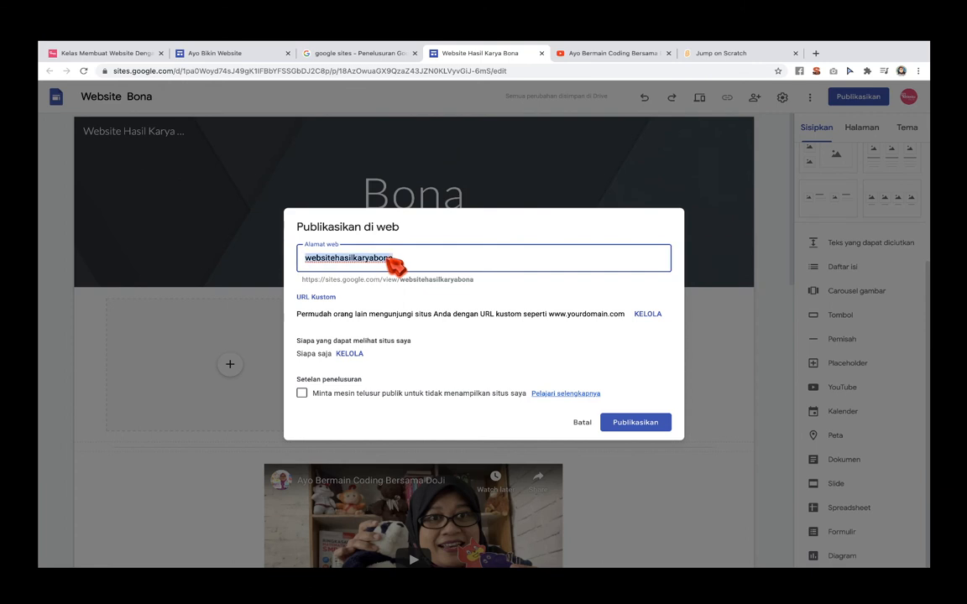
pyautogui.write('web')
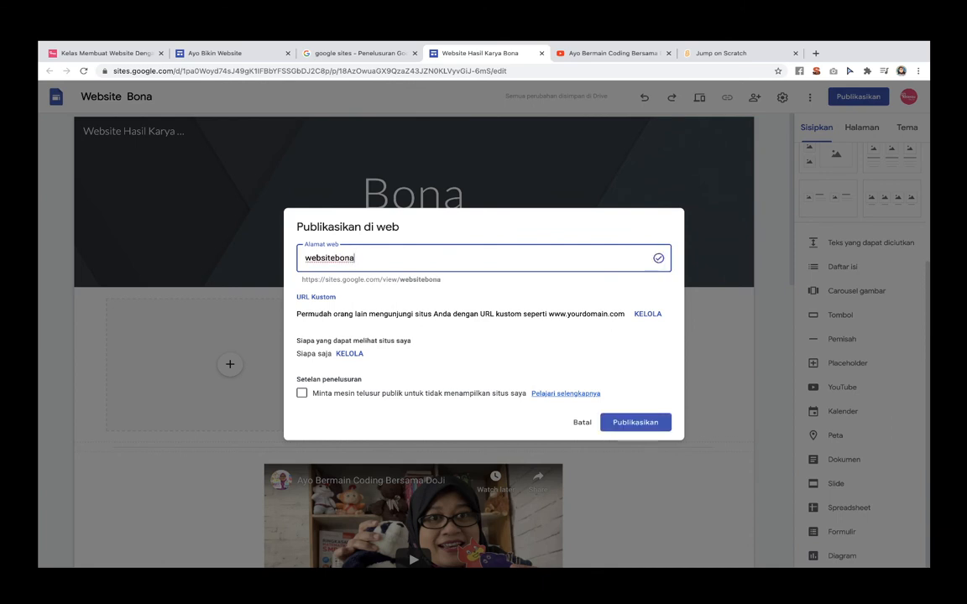
pyautogui.press('BackSpace')
pyautogui.press('BackSpace')
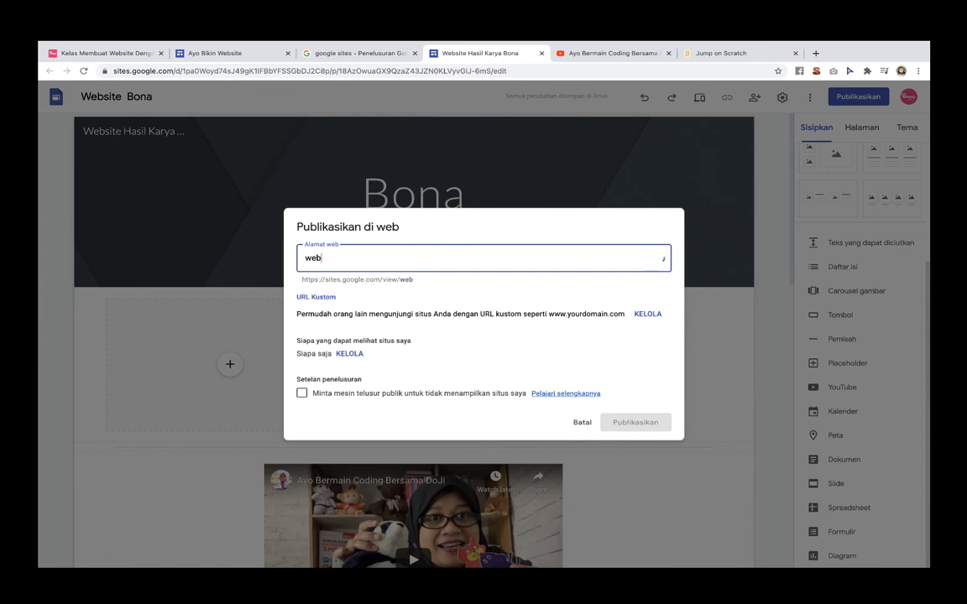
pyautogui.press('BackSpace')
pyautogui.press('BackSpace')
pyautogui.press('BackSpace')
pyautogui.write('rumahbona')
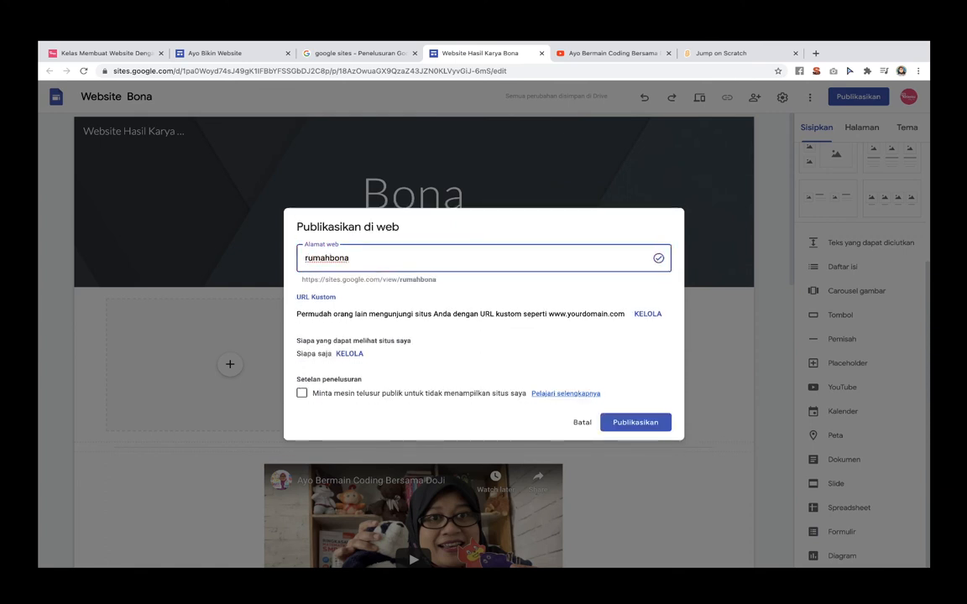
pyautogui.click(646, 427)
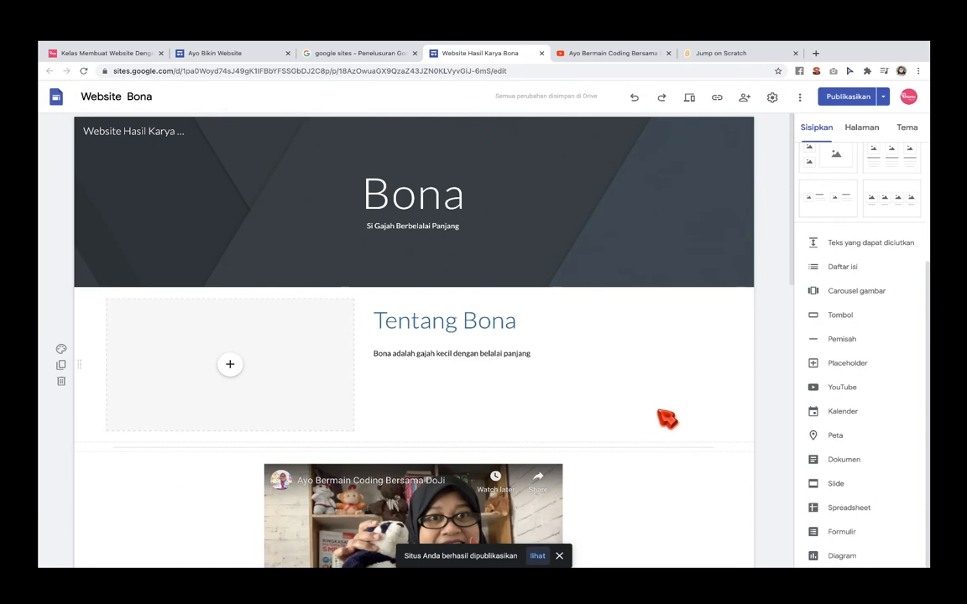
# Open the published site and look through its page down to the footer
pyautogui.click(537, 556)
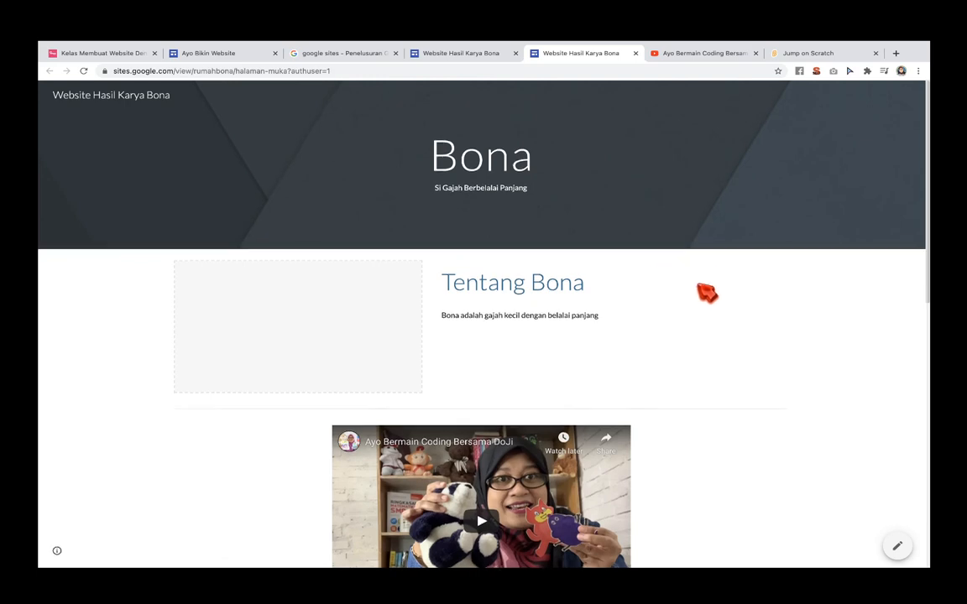
pyautogui.scroll(-7, 709, 287)
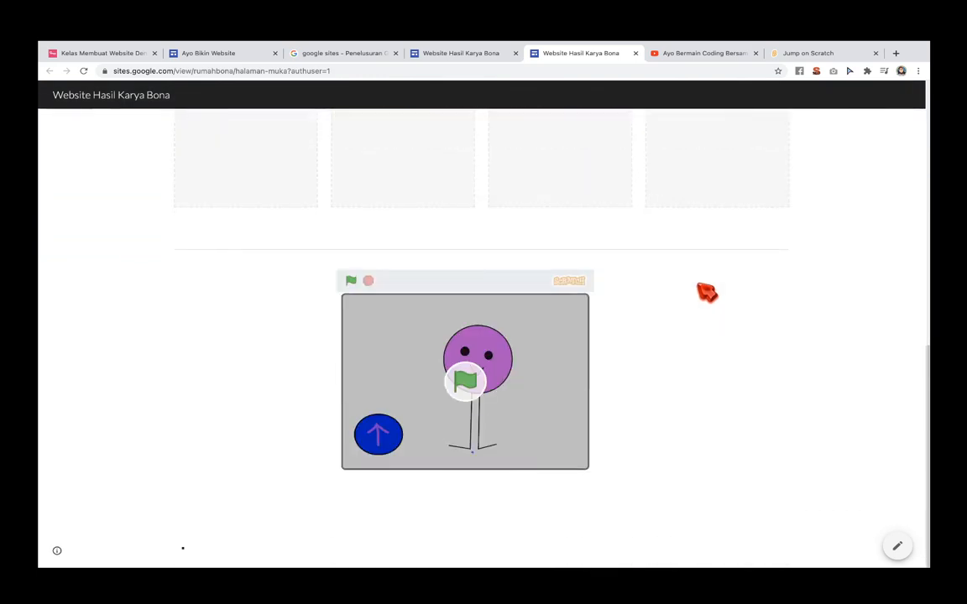
# Test the embedded Scratch project on the published page by starting it and making its character jump with the blue arrow
pyautogui.scroll(10, 706, 292)
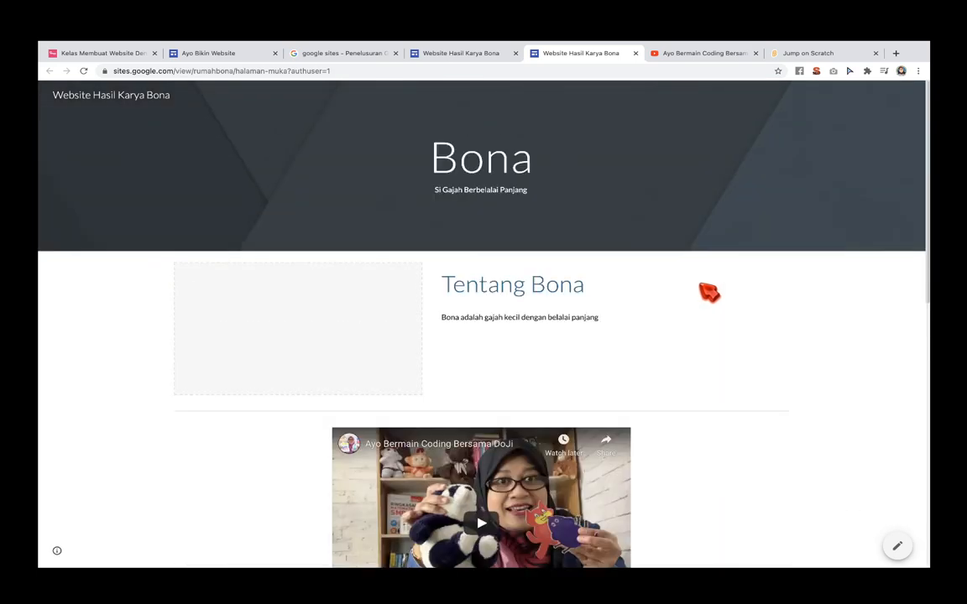
pyautogui.scroll(-2, 708, 291)
pyautogui.scroll(-4, 708, 291)
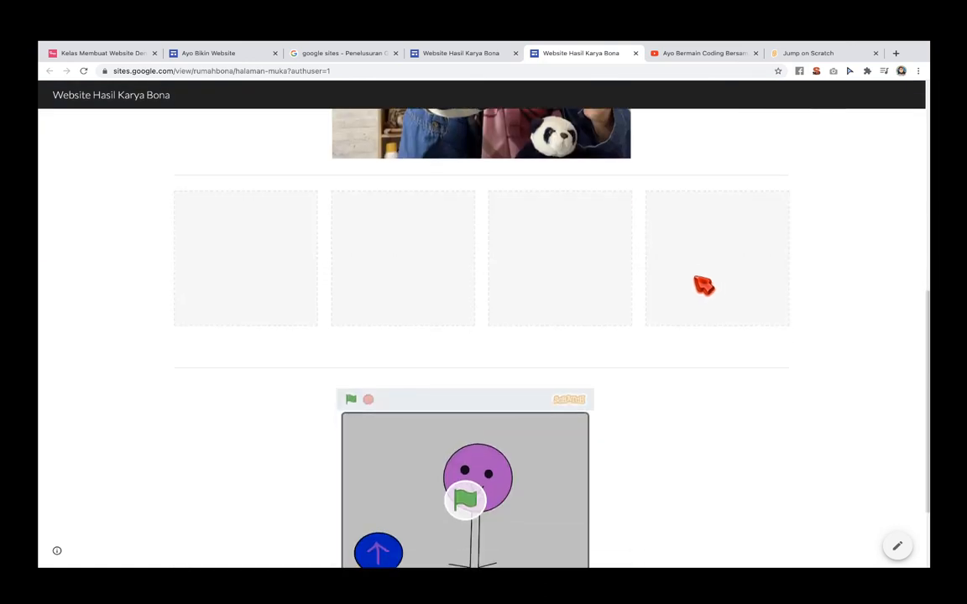
pyautogui.scroll(-2, 739, 303)
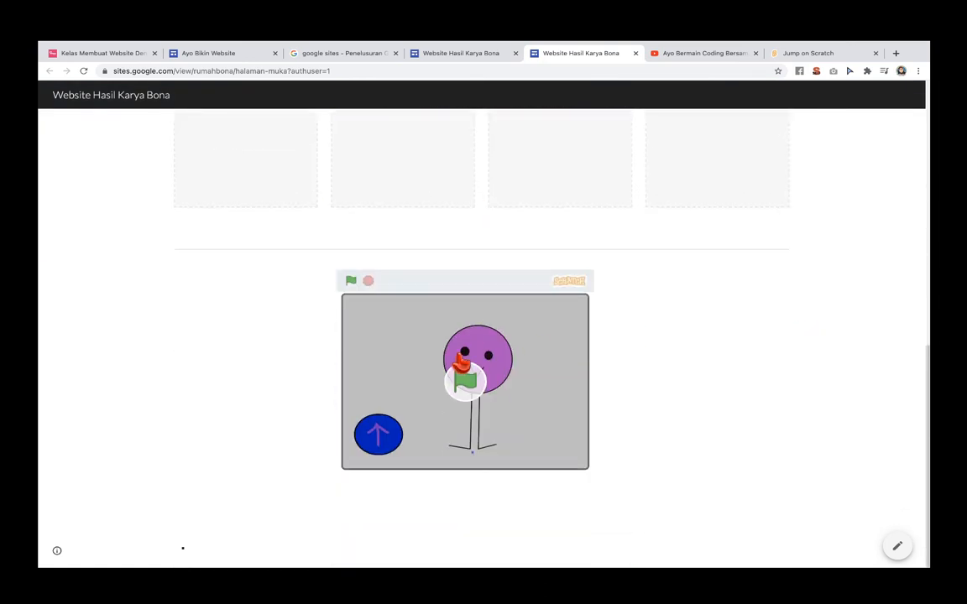
pyautogui.click(467, 382)
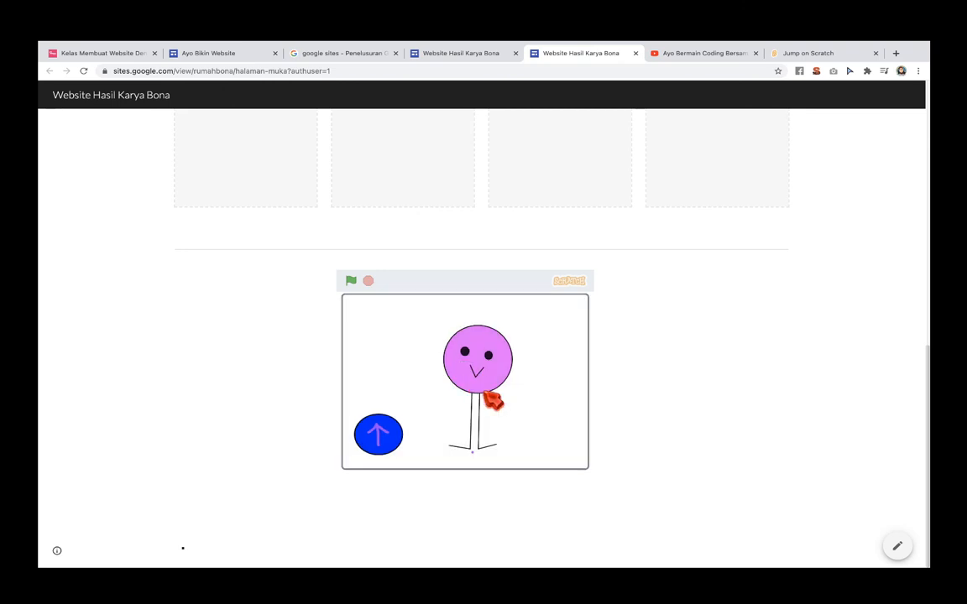
pyautogui.click(386, 441)
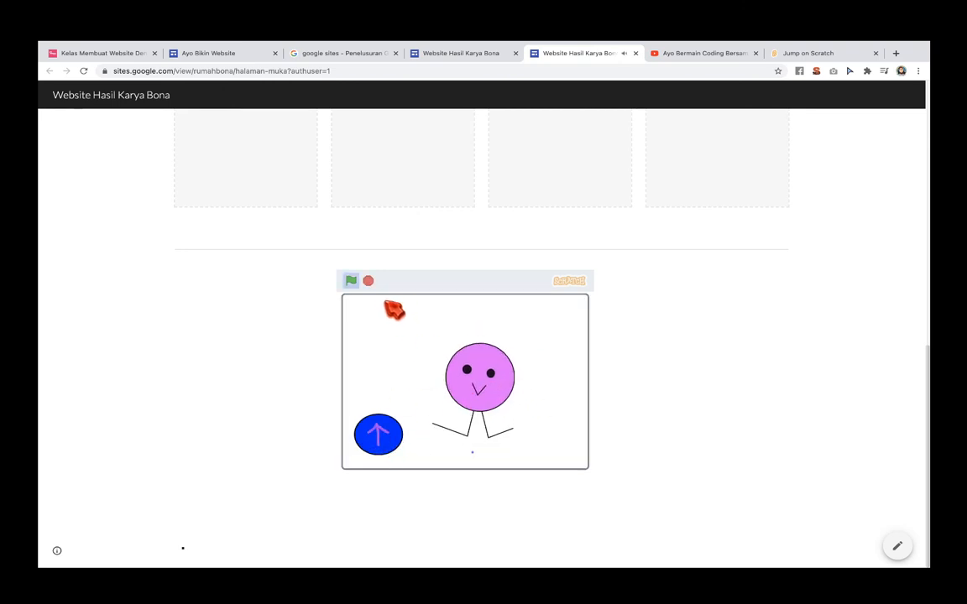
pyautogui.click(372, 429)
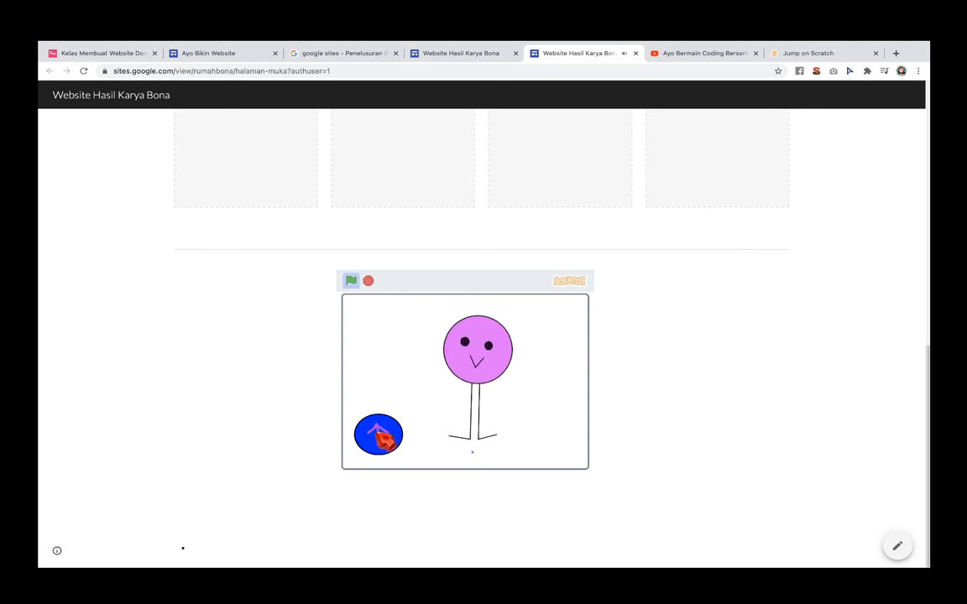
# Copy the full web address of the published Bona site
pyautogui.scroll(10, 604, 330)
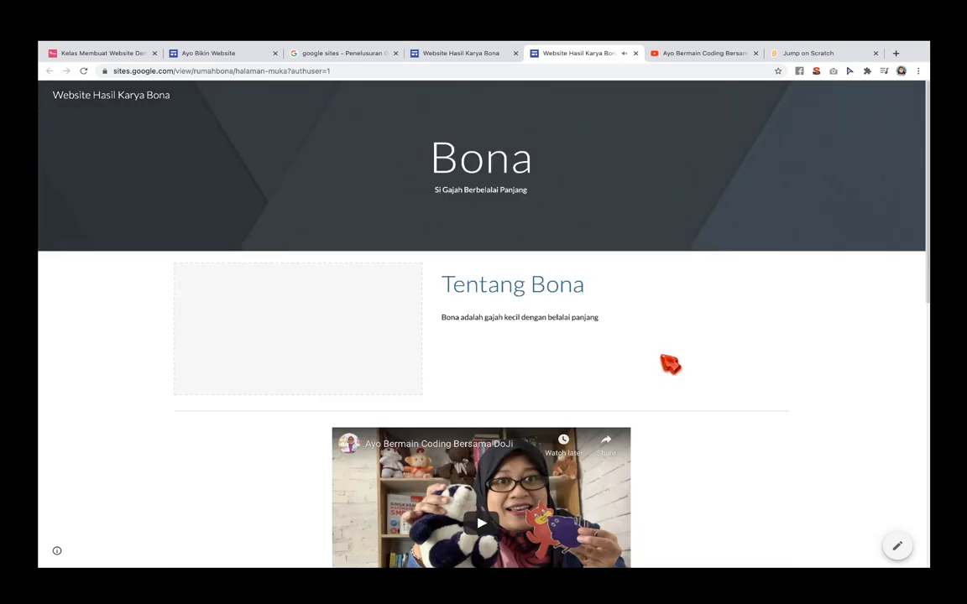
pyautogui.tripleClick(328, 69)
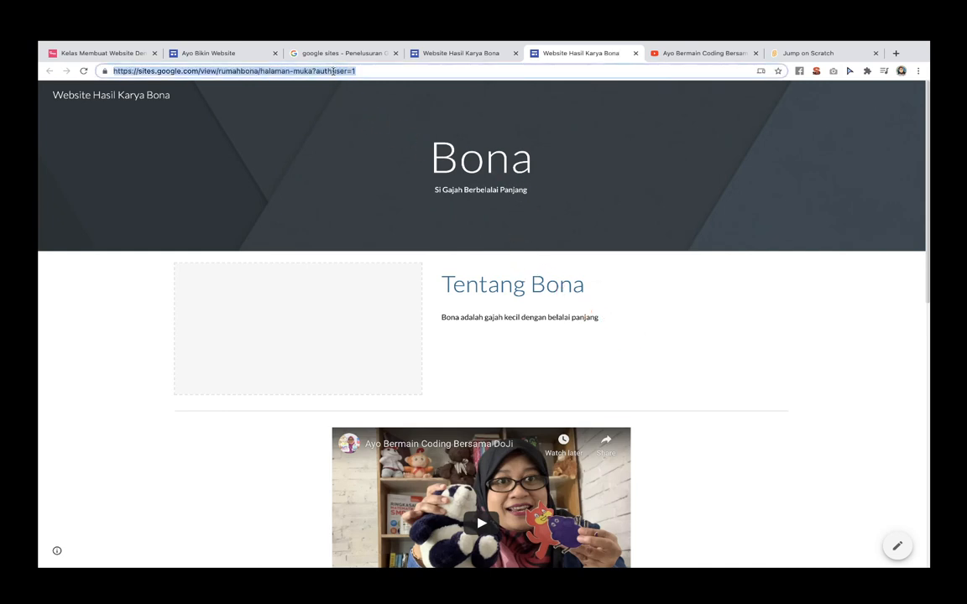
pyautogui.rightClick(334, 71)
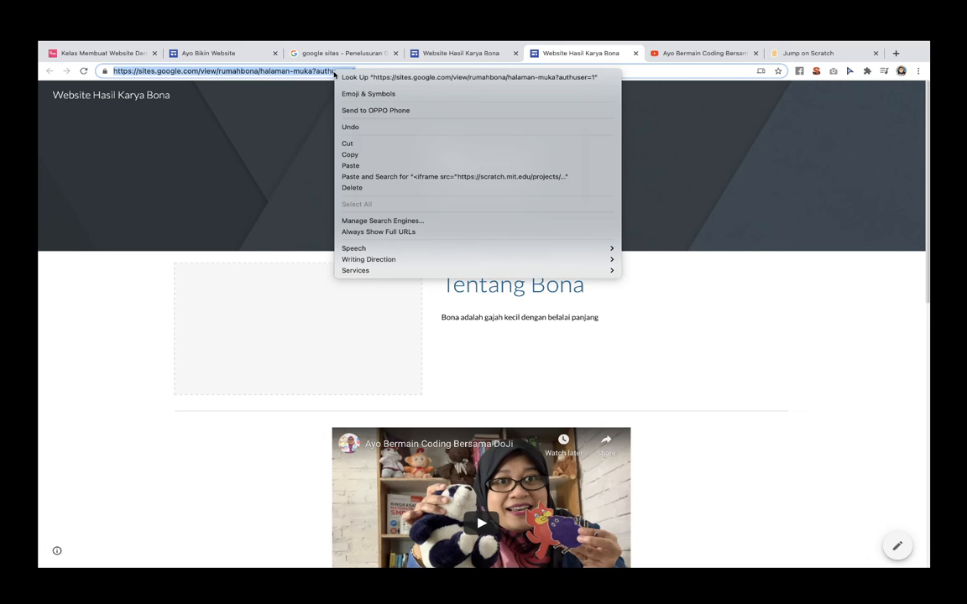
pyautogui.click(367, 155)
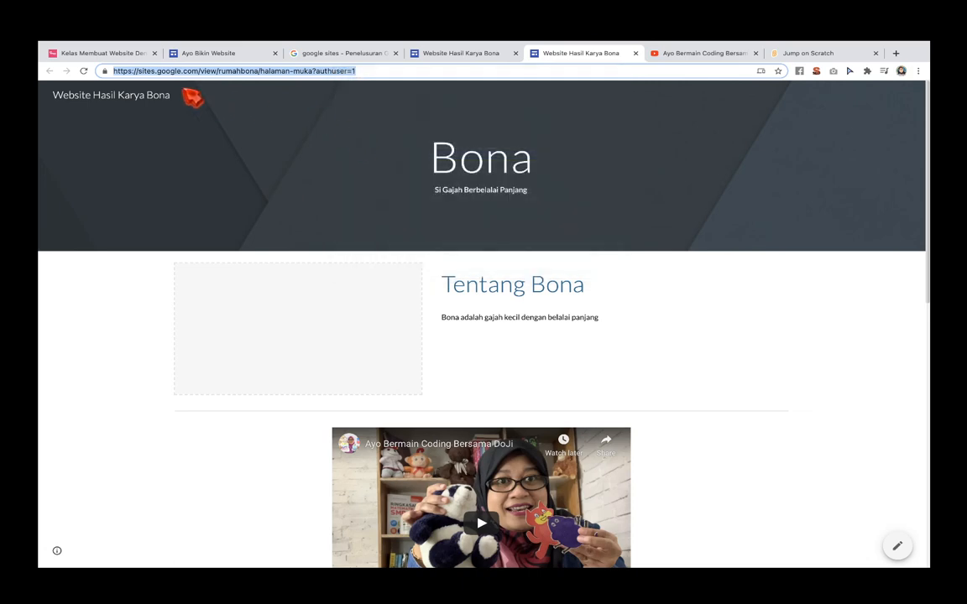
# Open the s.id link shortener from the Deploying section of the kelaskudigital.com class article
pyautogui.click(105, 55)
pyautogui.scroll(-15, 545, 276)
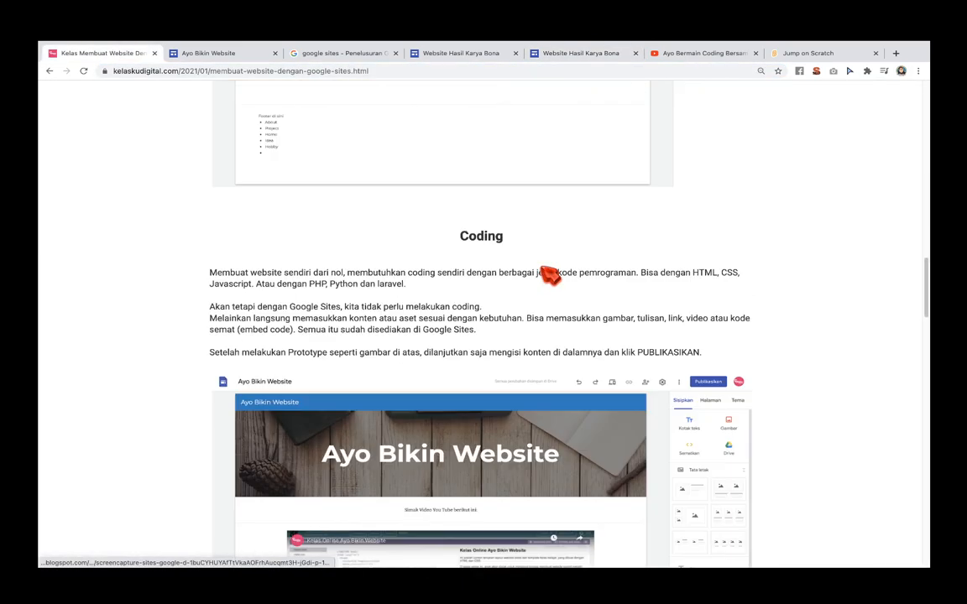
pyautogui.scroll(-15, 503, 261)
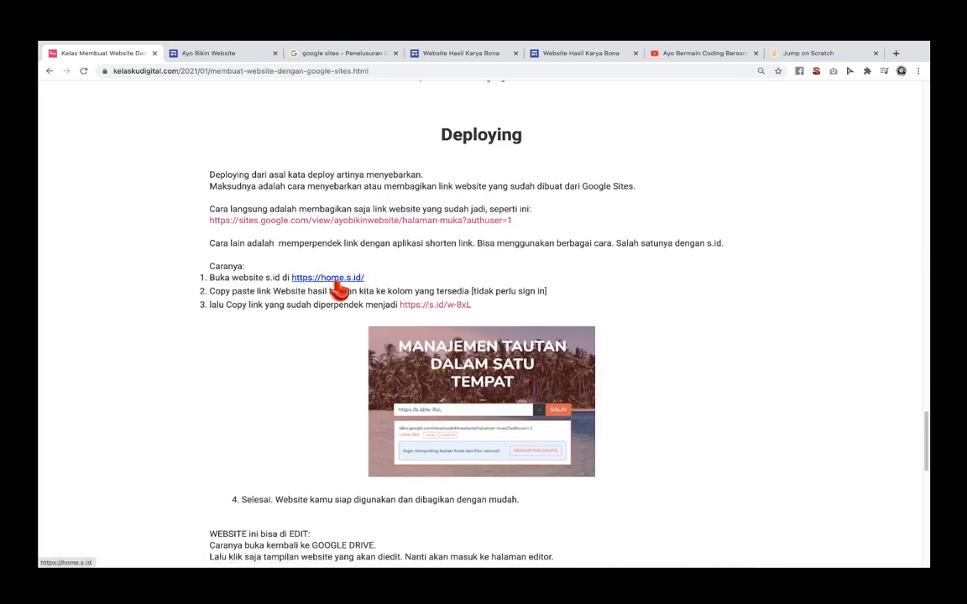
pyautogui.click(331, 280)
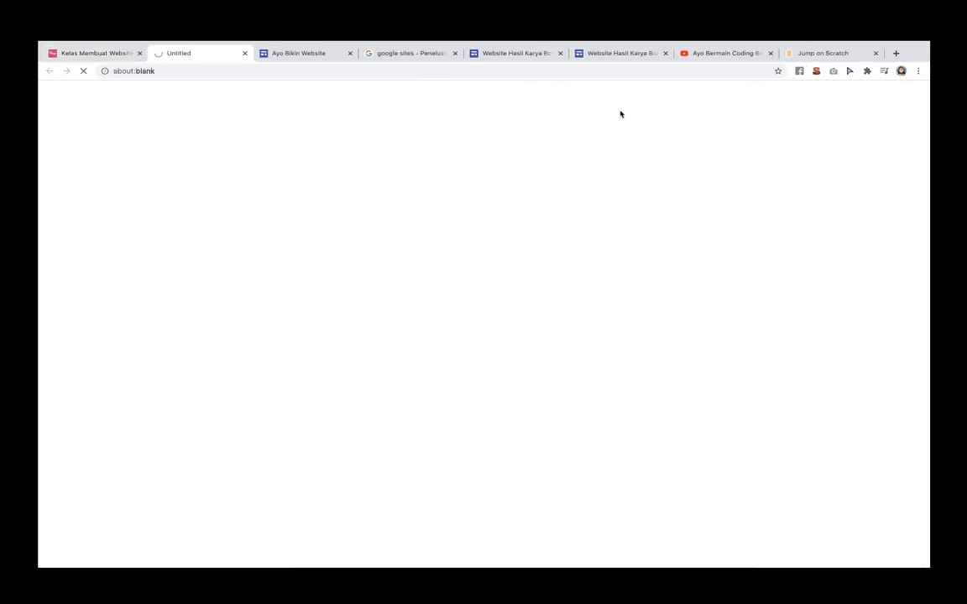
pyautogui.click(631, 53)
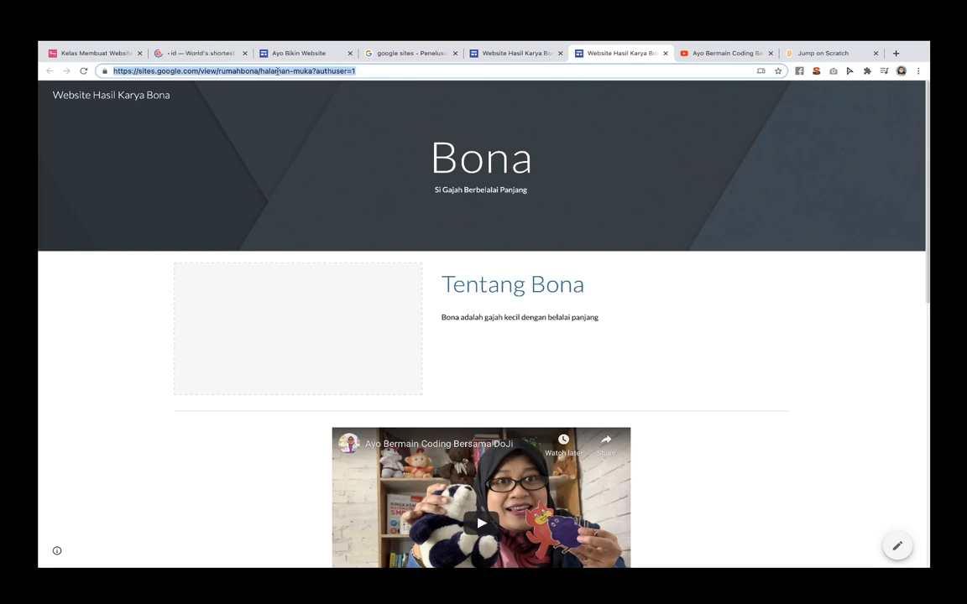
pyautogui.click(196, 53)
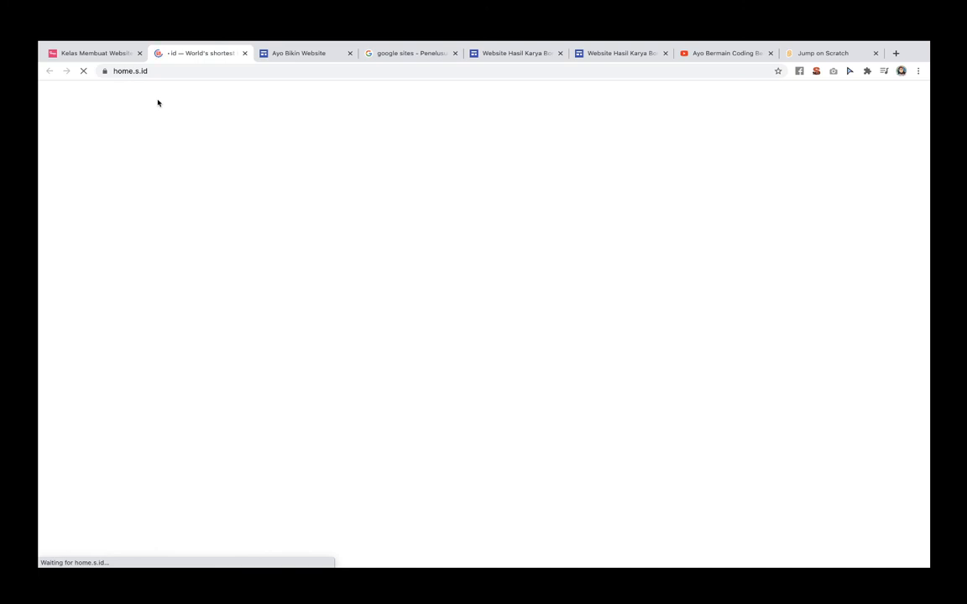
pyautogui.click(615, 56)
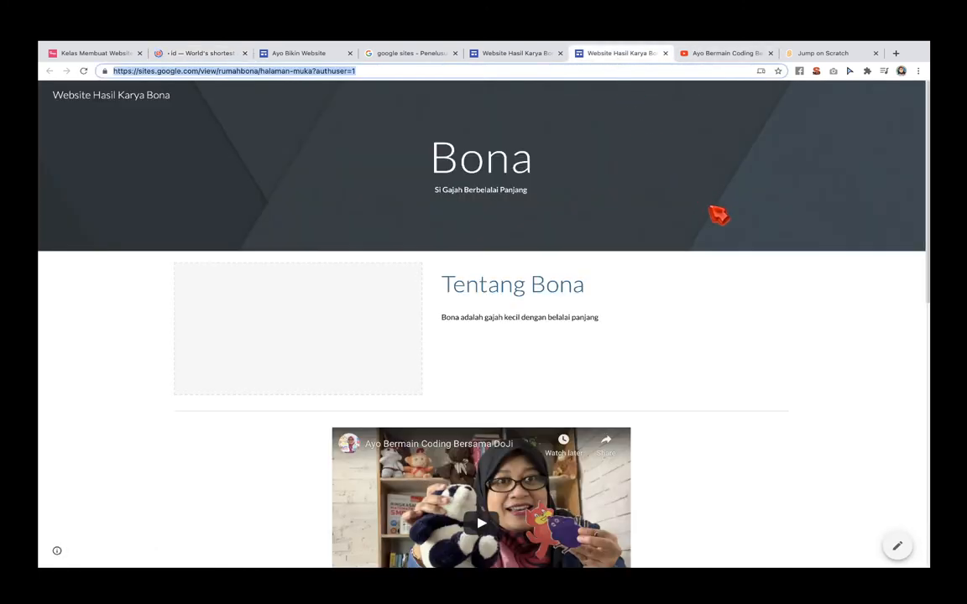
pyautogui.click(772, 279)
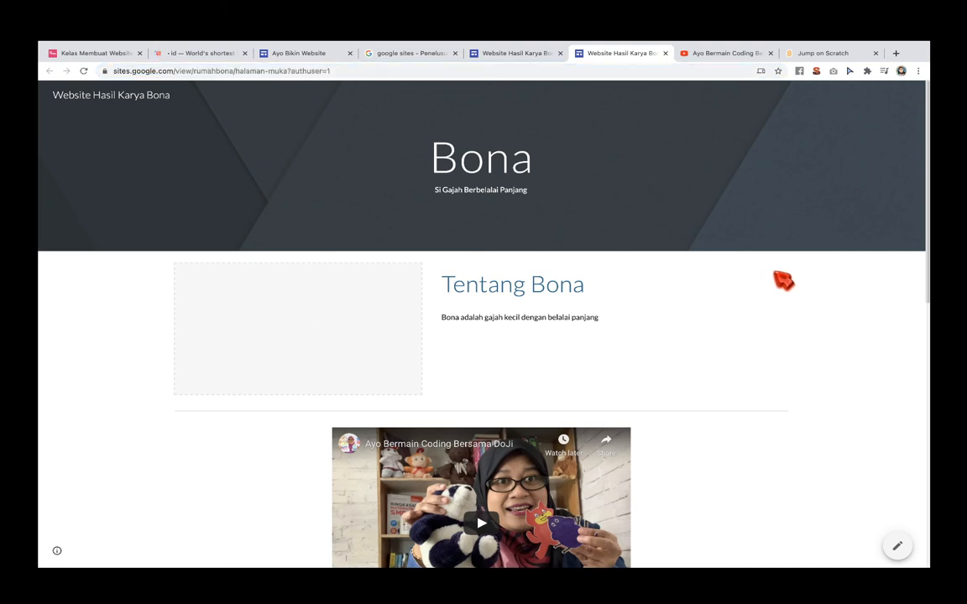
pyautogui.scroll(-2, 776, 279)
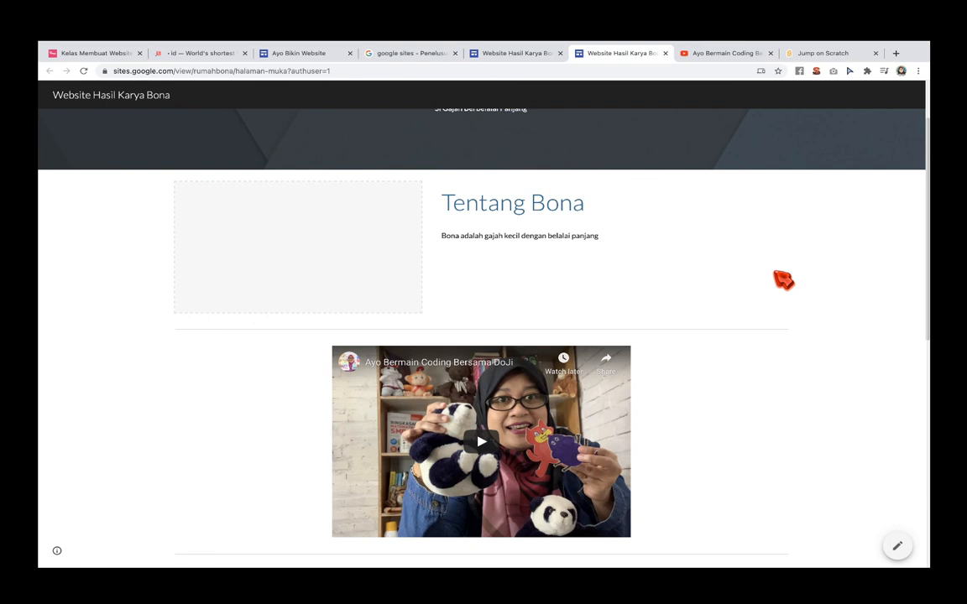
# Try to shorten the copied address of the published site on the s.id page
pyautogui.click(215, 54)
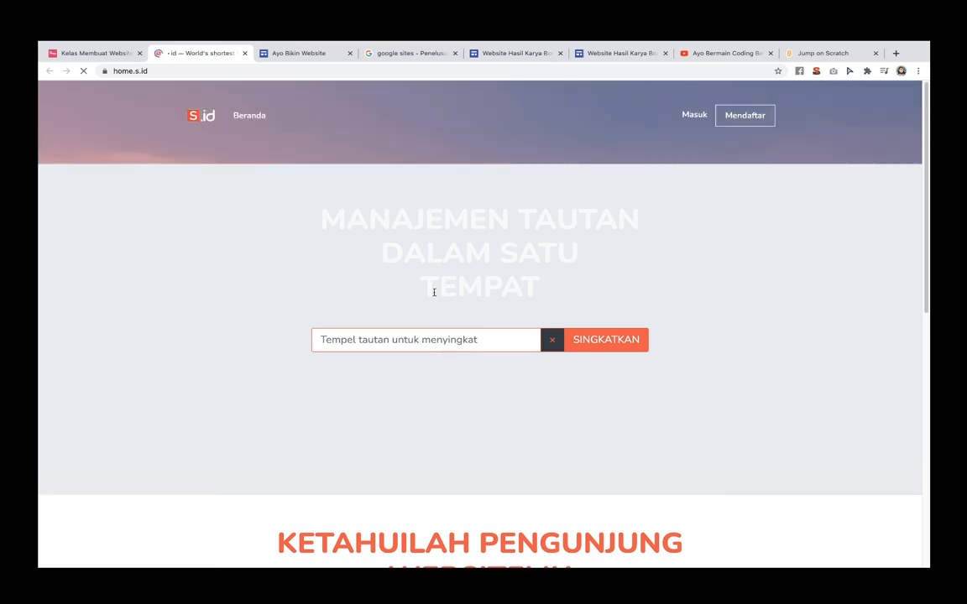
pyautogui.click(400, 340)
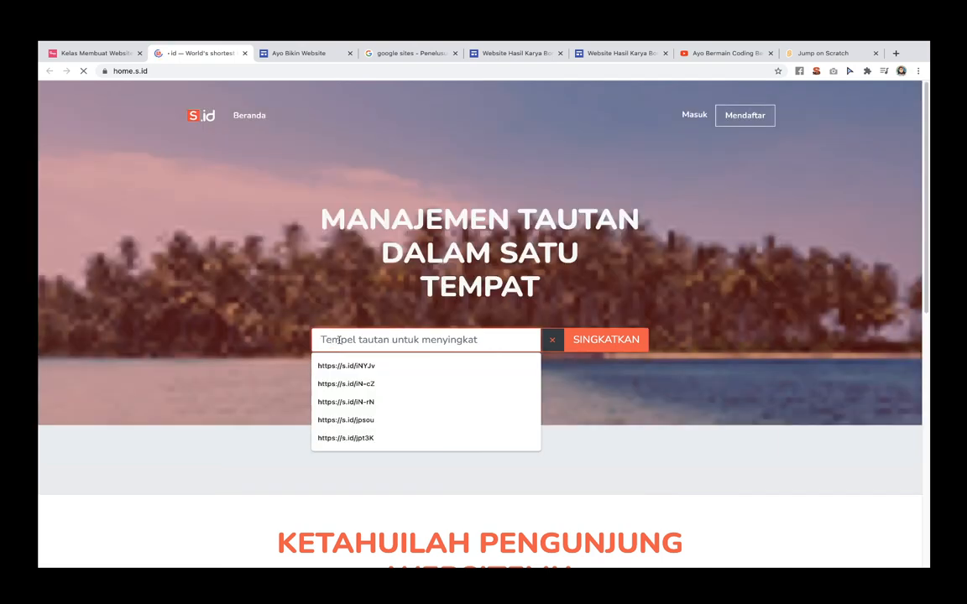
pyautogui.rightClick(340, 340)
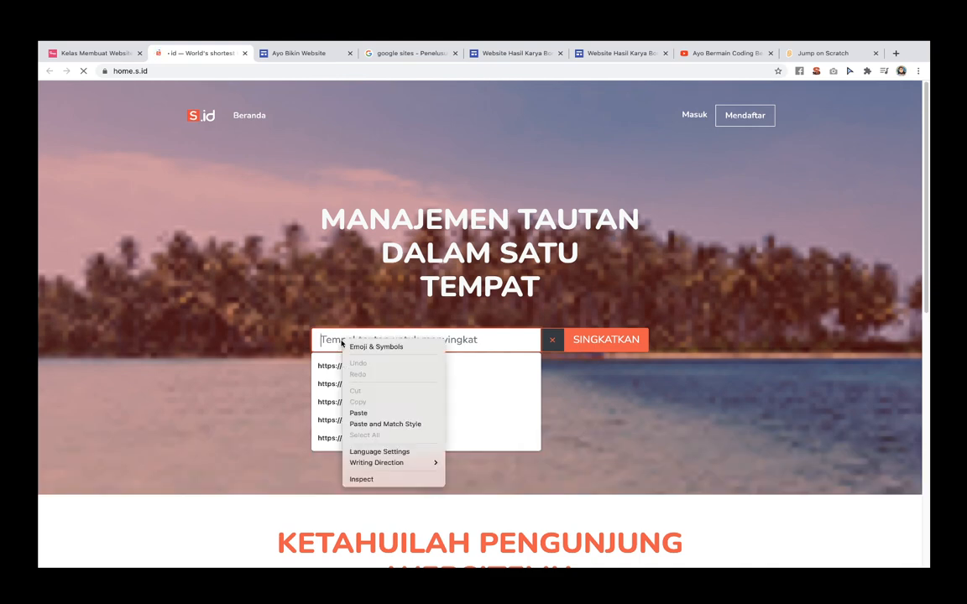
pyautogui.click(359, 413)
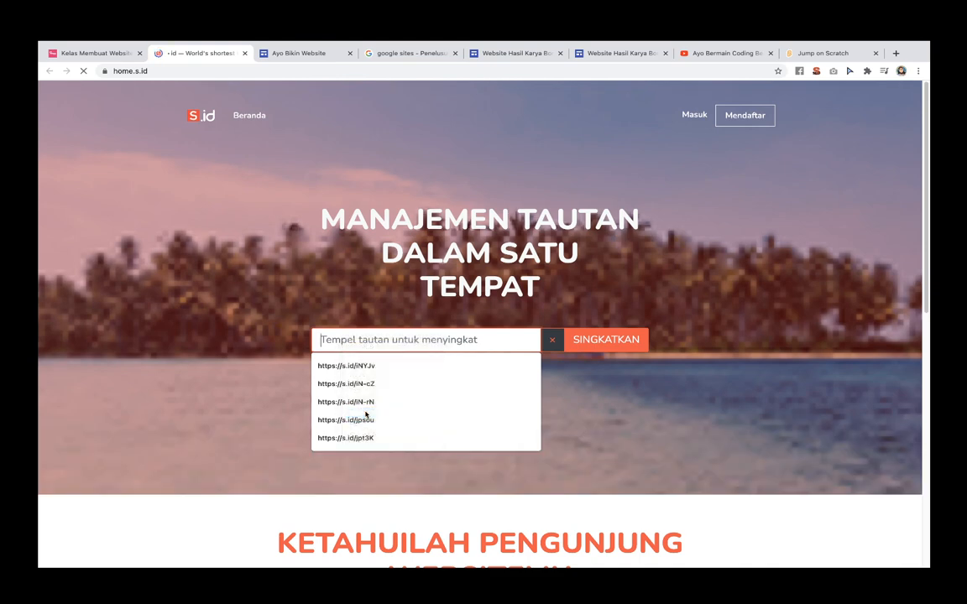
pyautogui.click(623, 339)
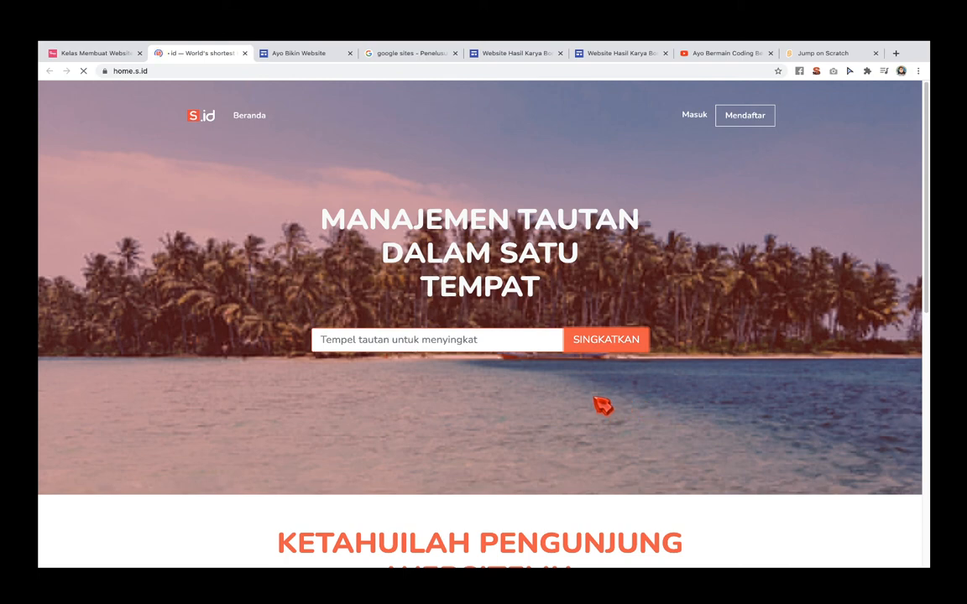
pyautogui.scroll(-3, 602, 405)
pyautogui.scroll(2, 605, 404)
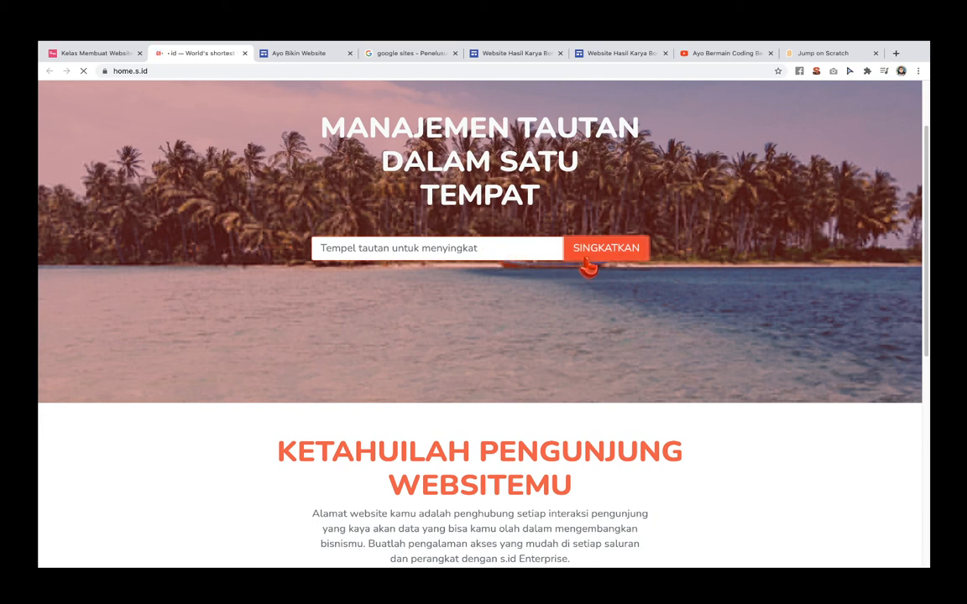
# Paste the published site's address into the s.id link field, shorten it, and copy the resulting short link
pyautogui.click(508, 255)
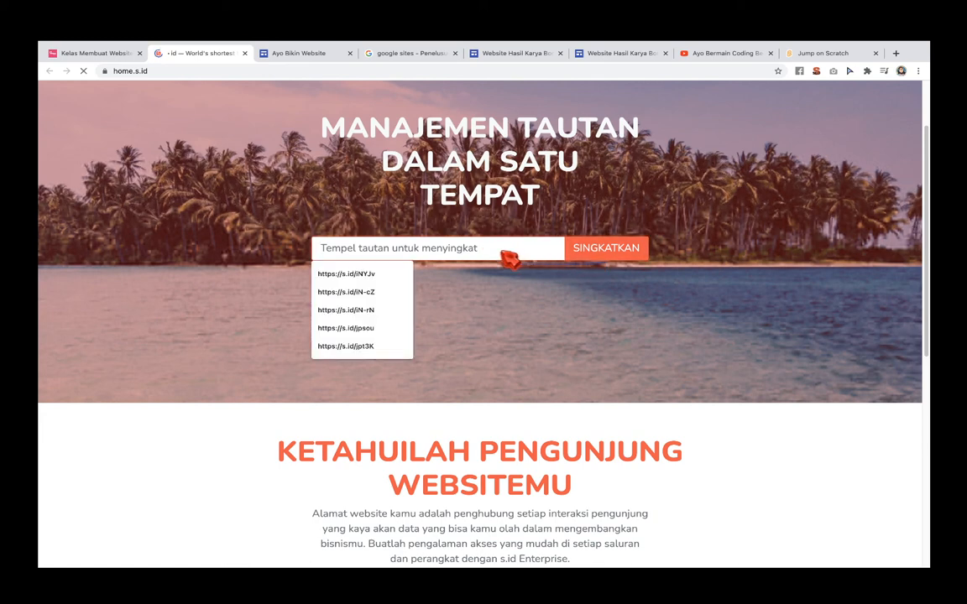
pyautogui.rightClick(501, 251)
pyautogui.click(526, 313)
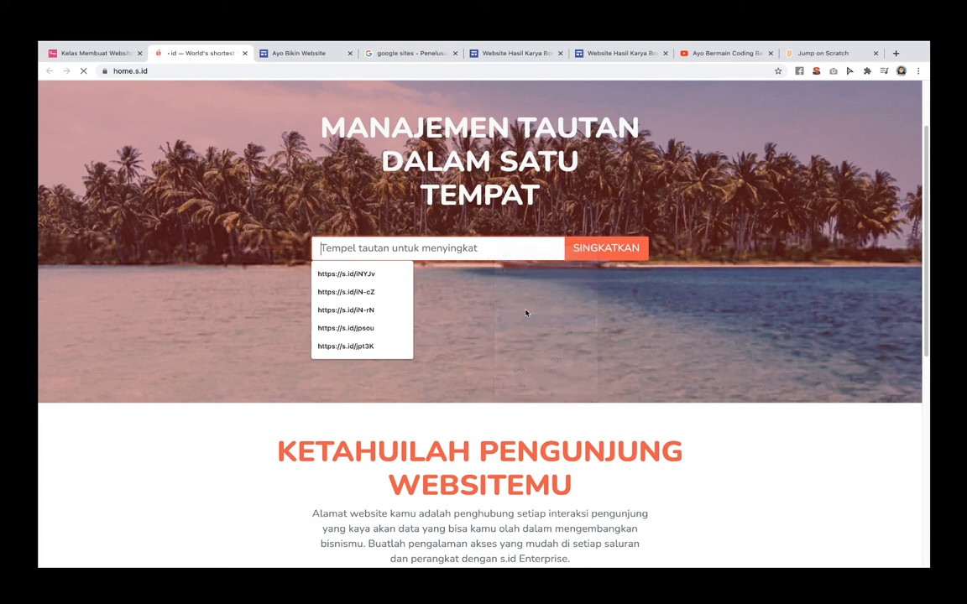
pyautogui.click(591, 256)
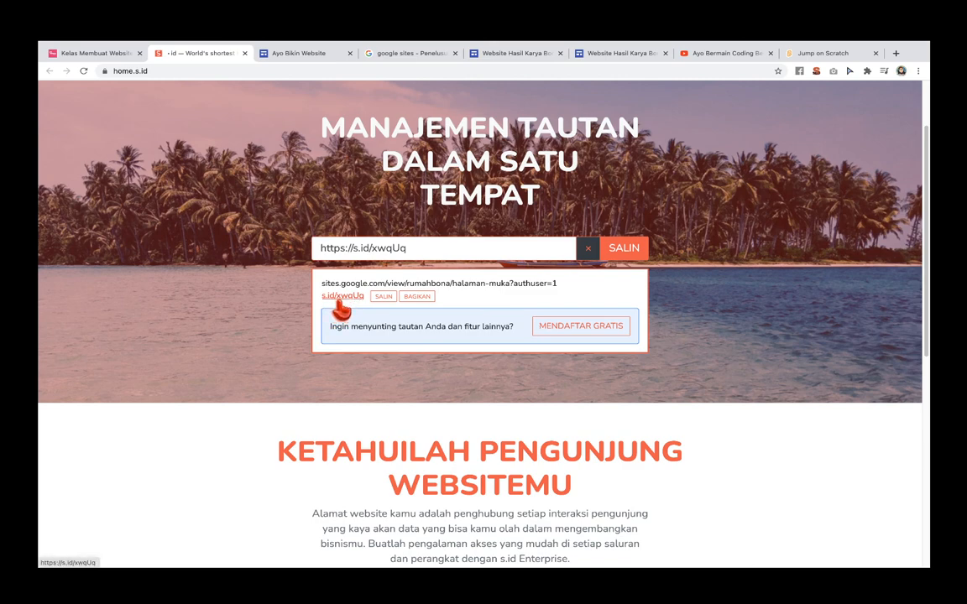
pyautogui.click(382, 297)
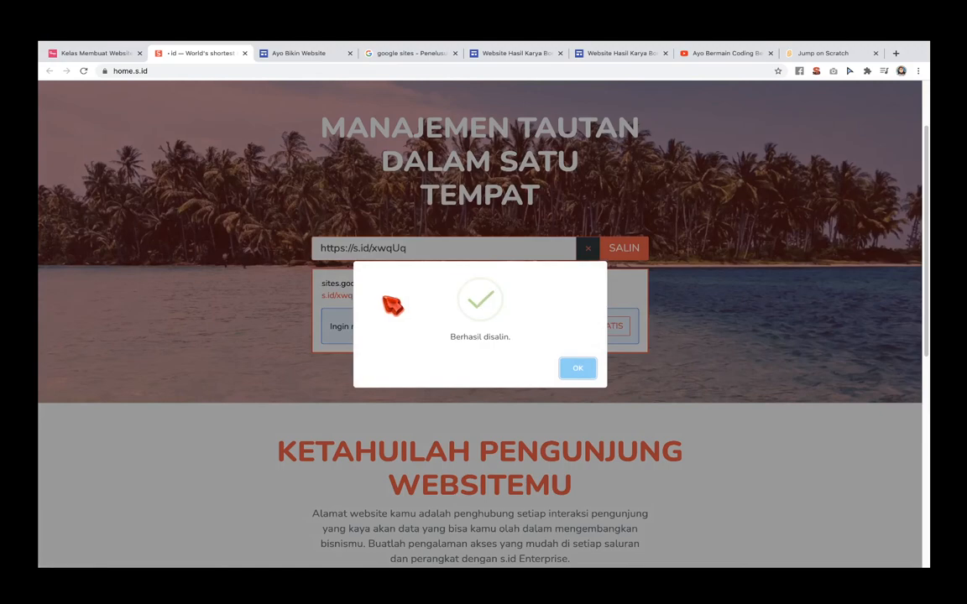
pyautogui.click(579, 370)
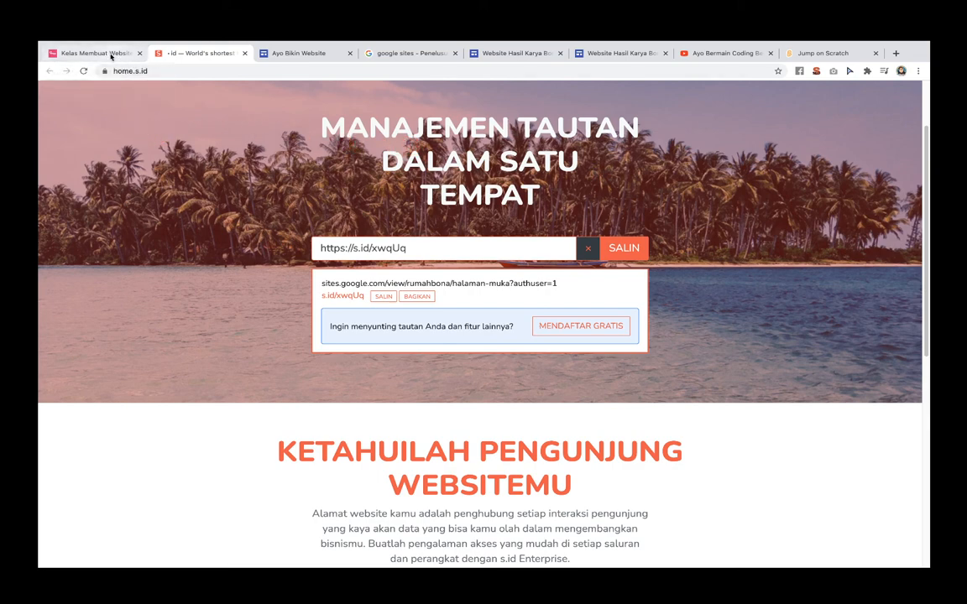
# Look back over the class article up to its title, the Bona site in the editor, and its published page
pyautogui.click(111, 55)
pyautogui.scroll(15, 287, 116)
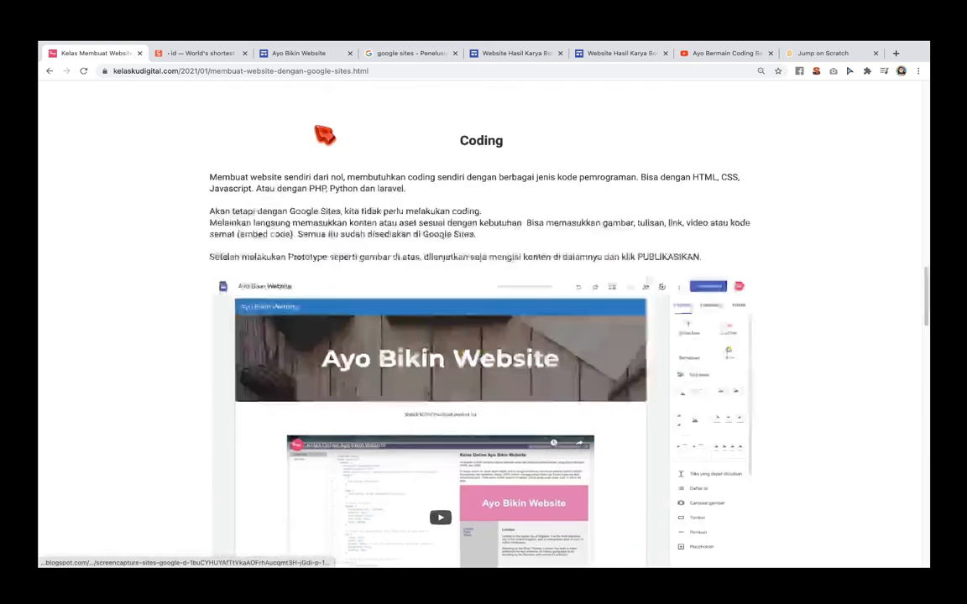
pyautogui.scroll(10, 320, 134)
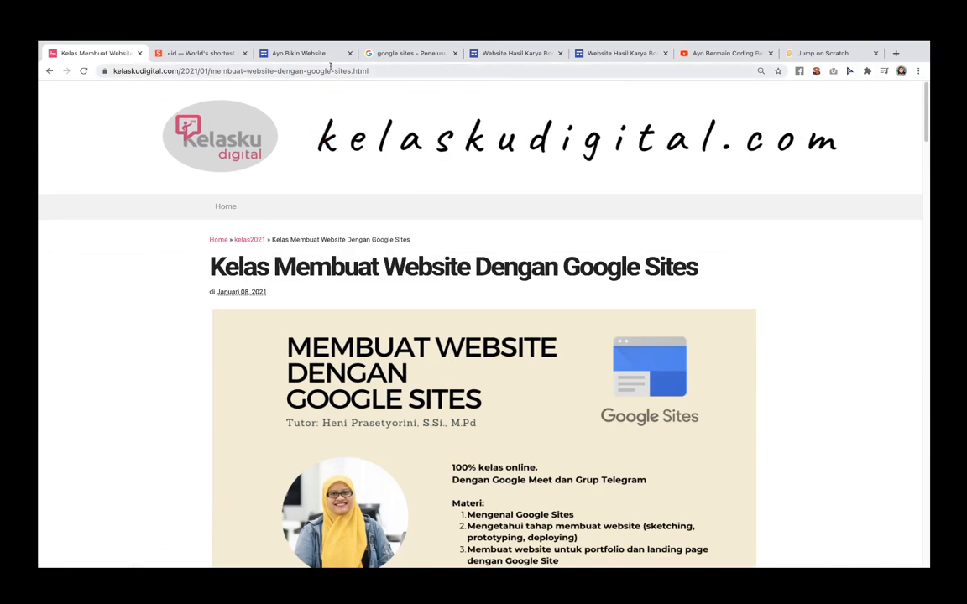
pyautogui.click(408, 52)
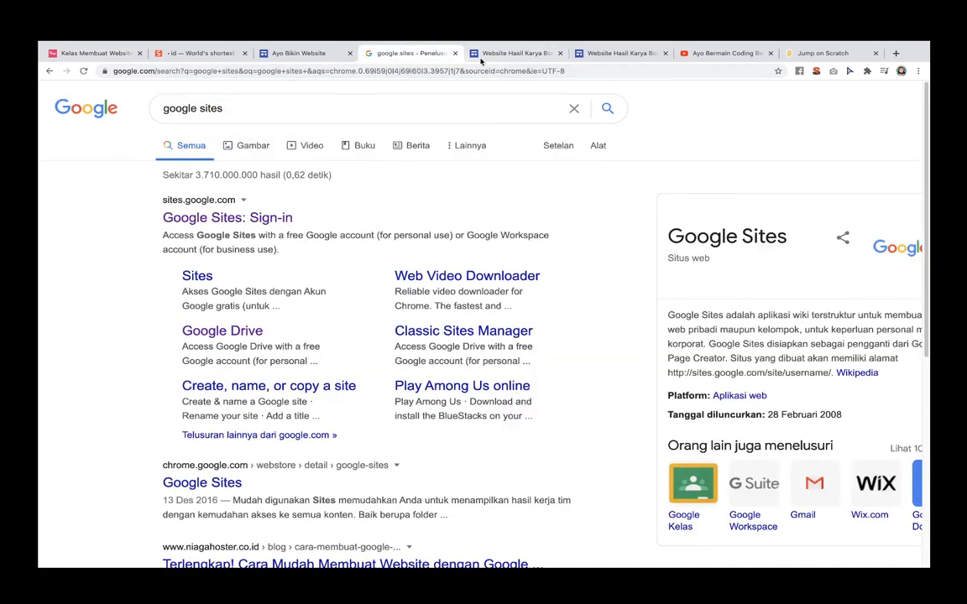
pyautogui.click(514, 53)
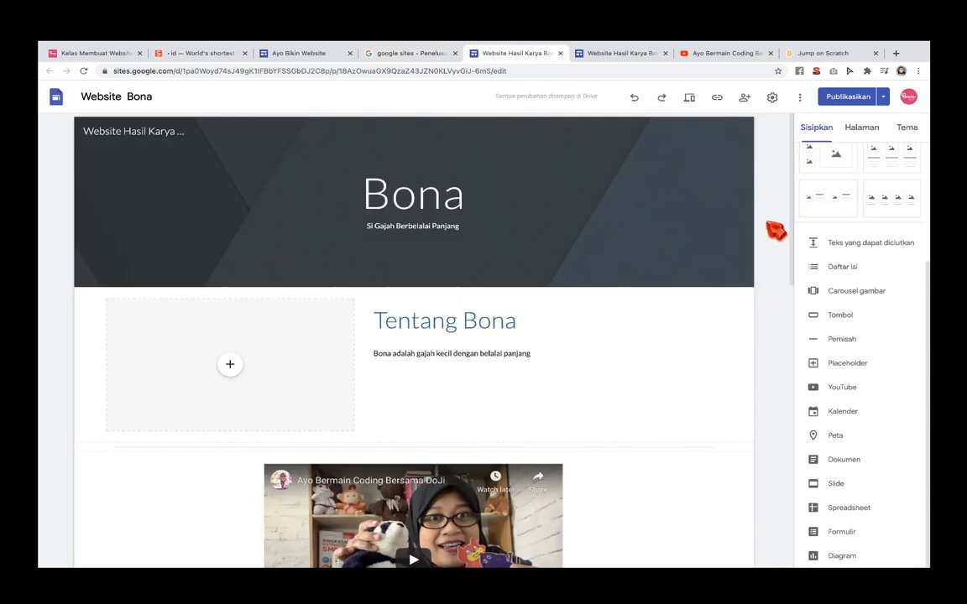
pyautogui.scroll(-1, 787, 233)
pyautogui.scroll(-1, 787, 233)
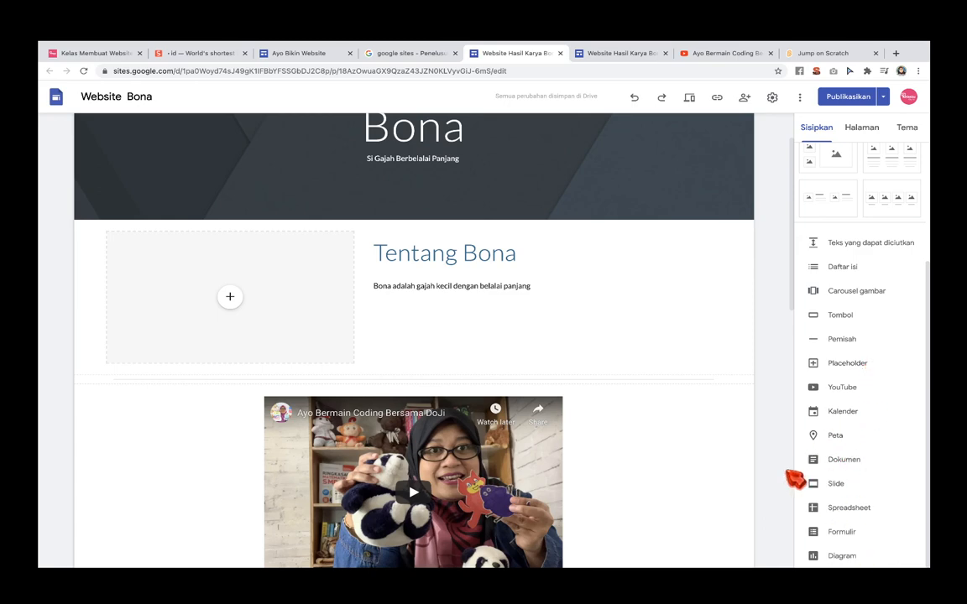
pyautogui.click(588, 53)
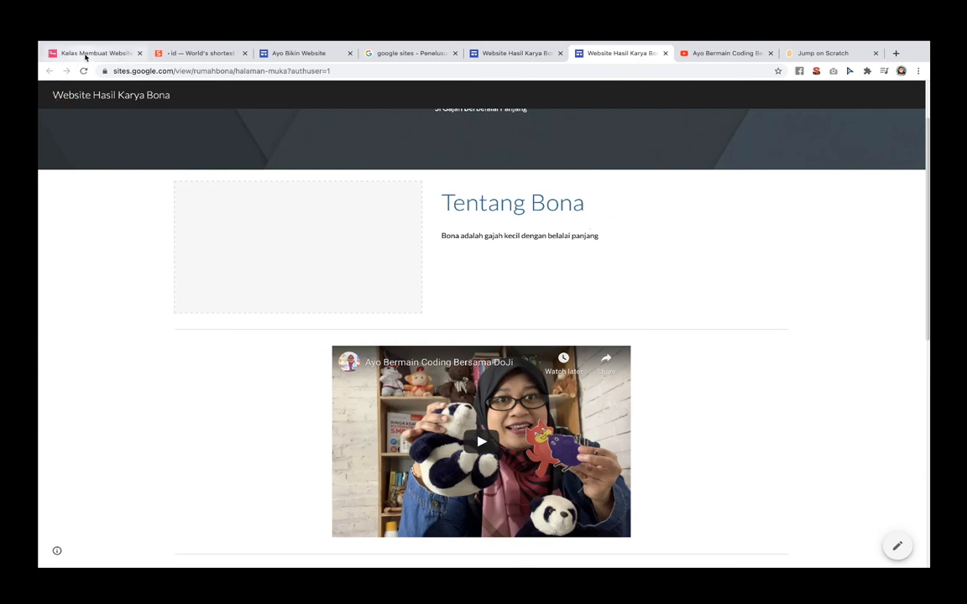
# Review the Sketching section of the class article, the top of the published Bona page, and its s.id short link
pyautogui.click(78, 53)
pyautogui.scroll(-10, 391, 352)
pyautogui.scroll(-1, 443, 383)
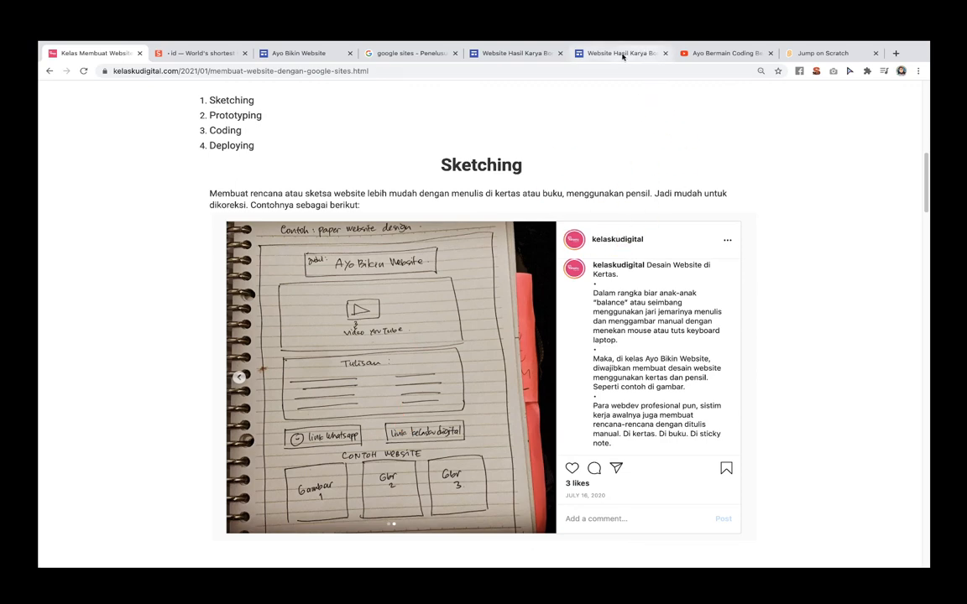
pyautogui.click(648, 57)
pyautogui.scroll(2, 536, 136)
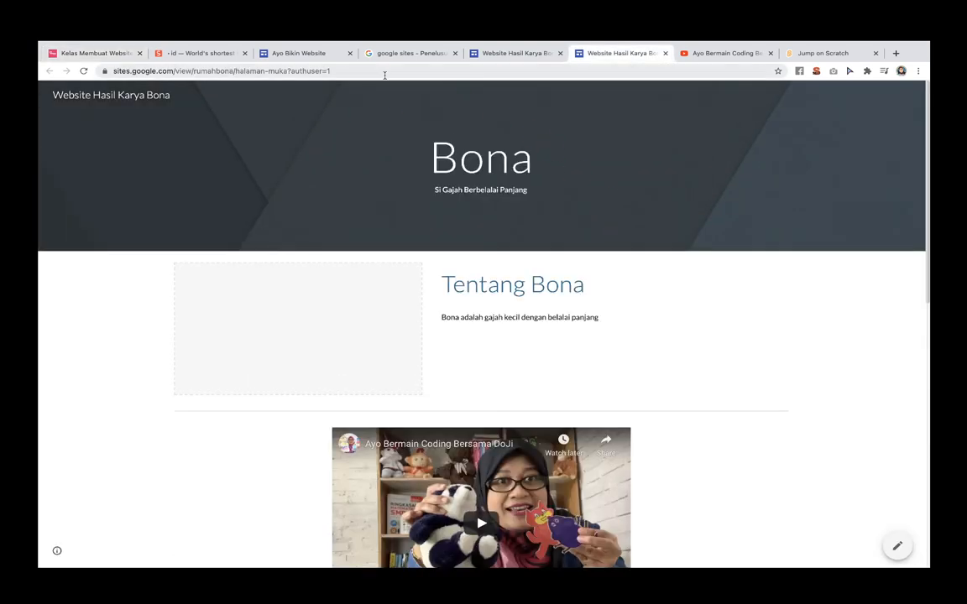
pyautogui.click(196, 54)
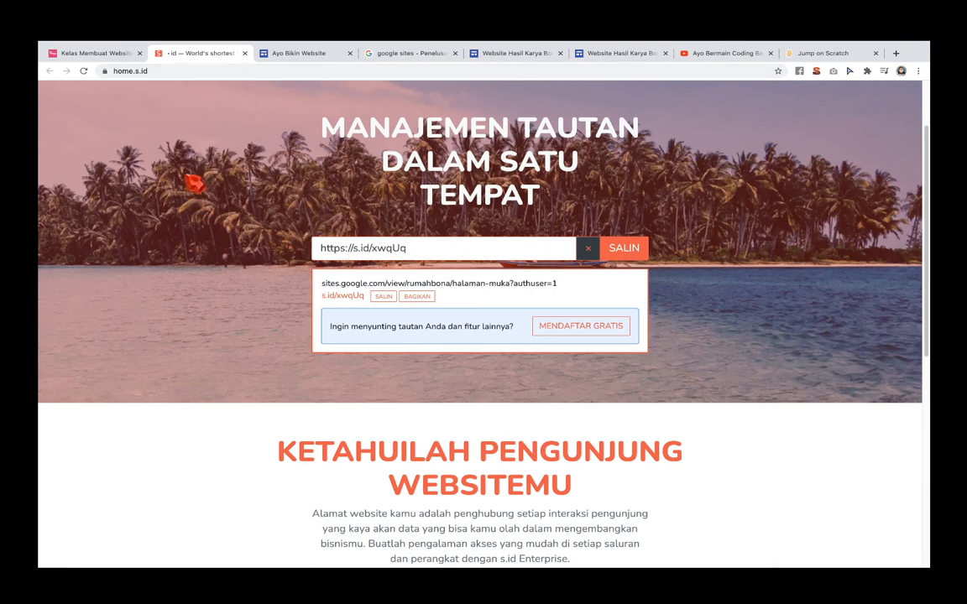
# Look over the published Bona page from its header down to the embedded video and back up
pyautogui.click(601, 54)
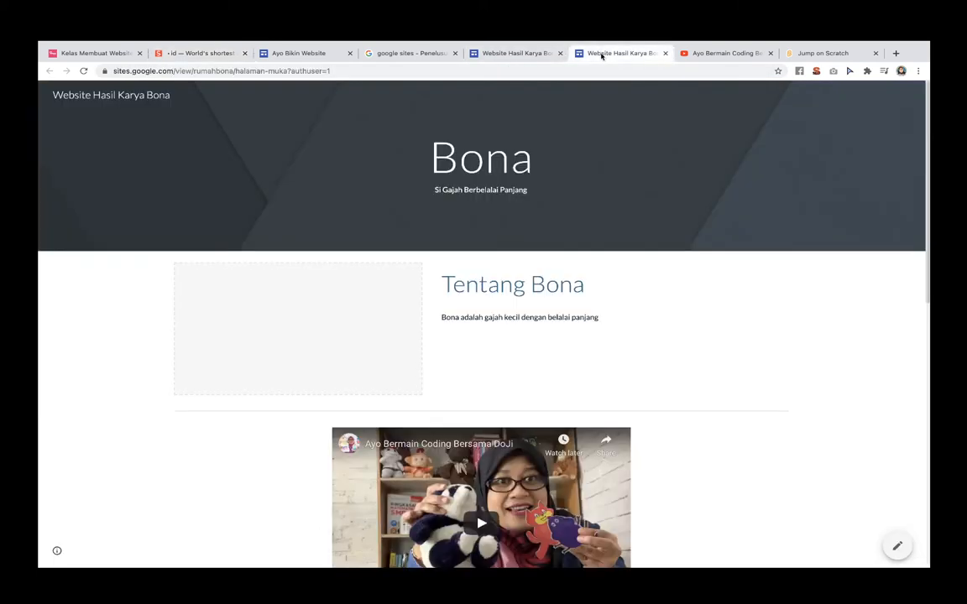
pyautogui.scroll(-2, 657, 360)
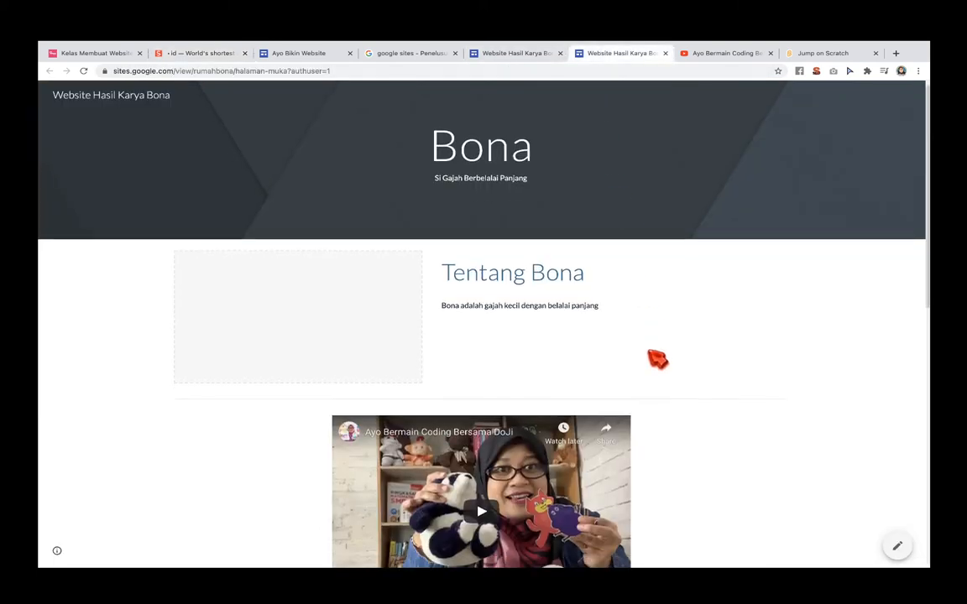
pyautogui.scroll(-1, 658, 356)
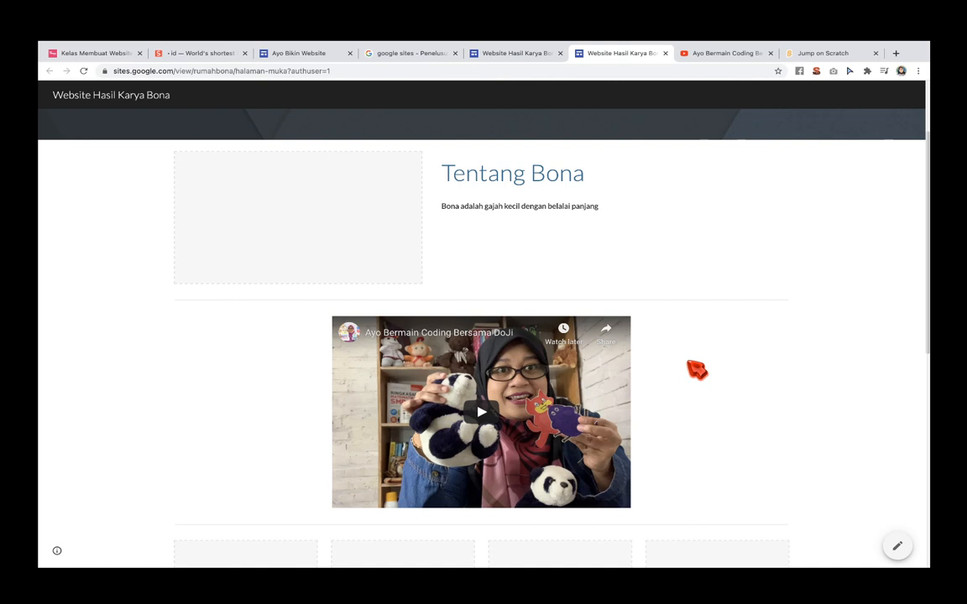
pyautogui.scroll(-1, 663, 336)
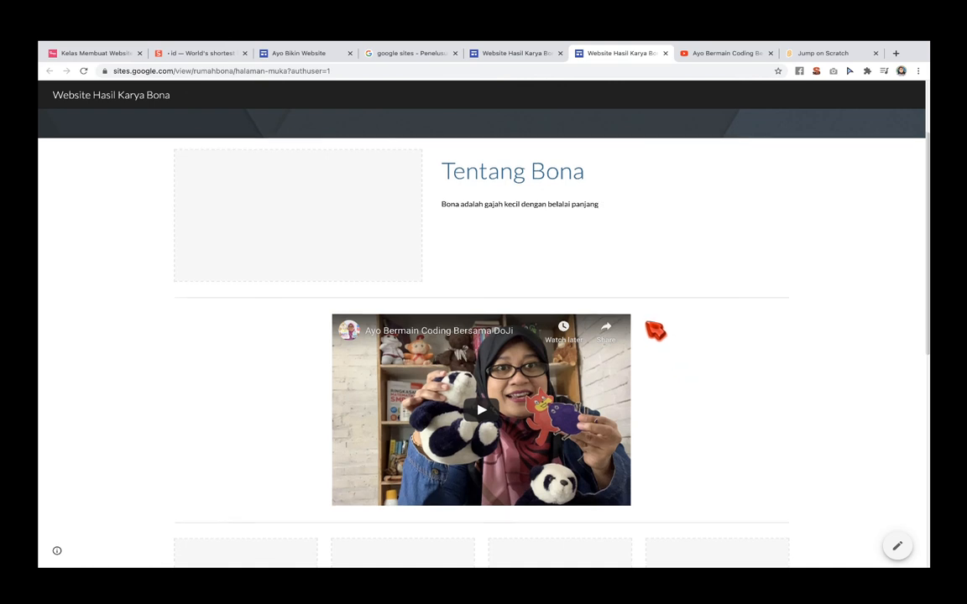
pyautogui.scroll(3, 628, 240)
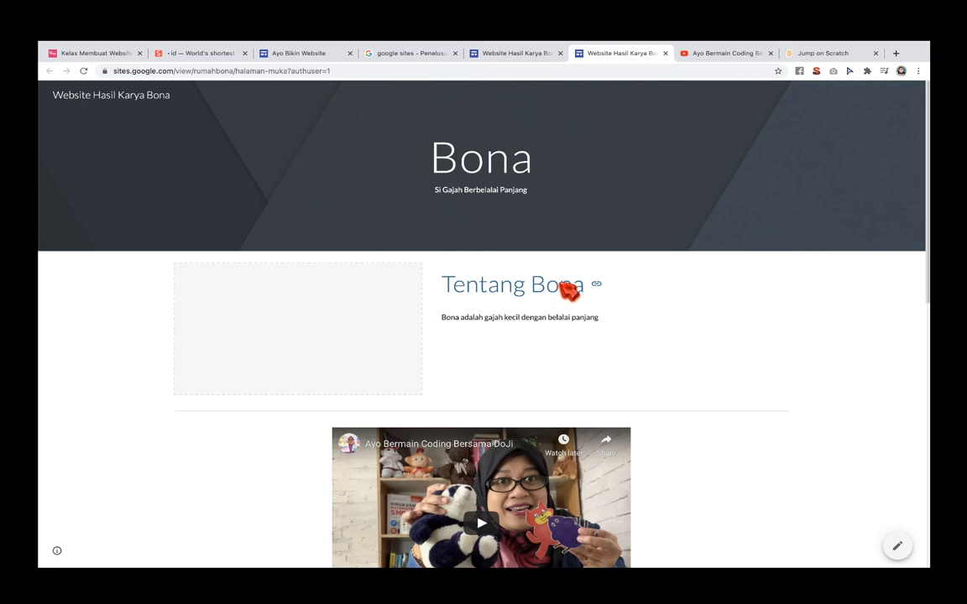
# Return to the kelaskudigital.com class article and view the "Membuat Website dengan Google Sites" poster near its beginning
pyautogui.click(96, 54)
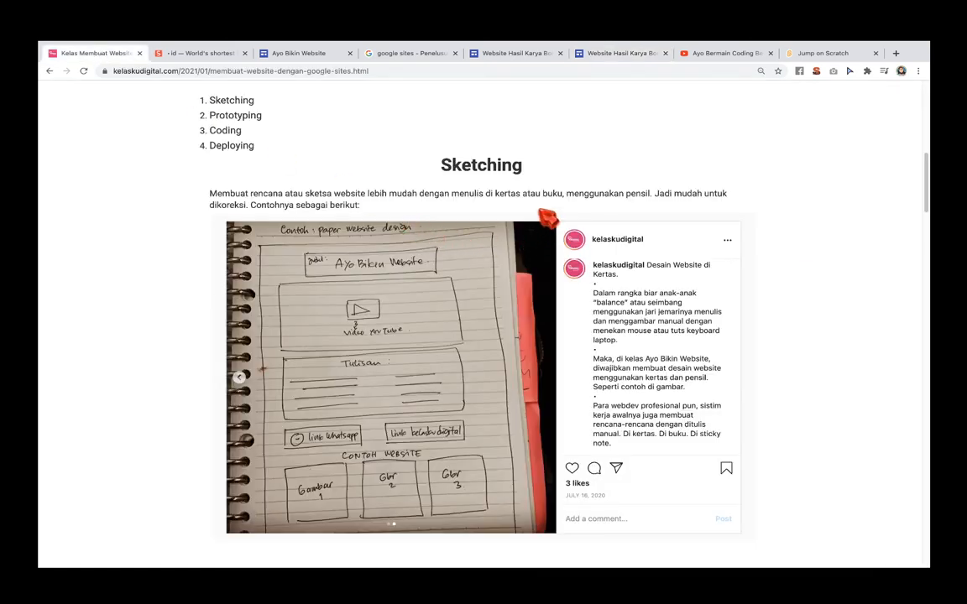
pyautogui.scroll(10, 547, 217)
pyautogui.scroll(-2, 550, 241)
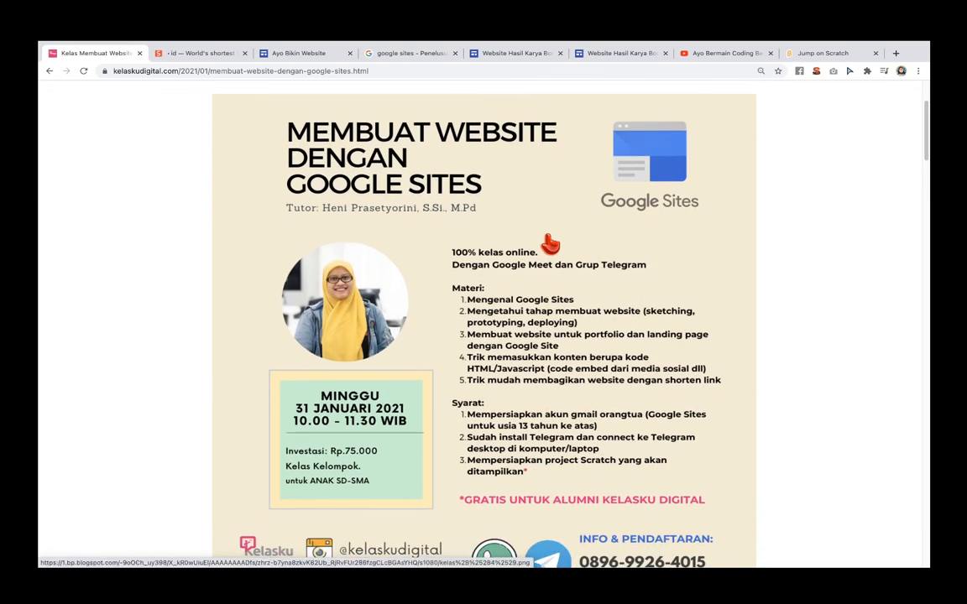